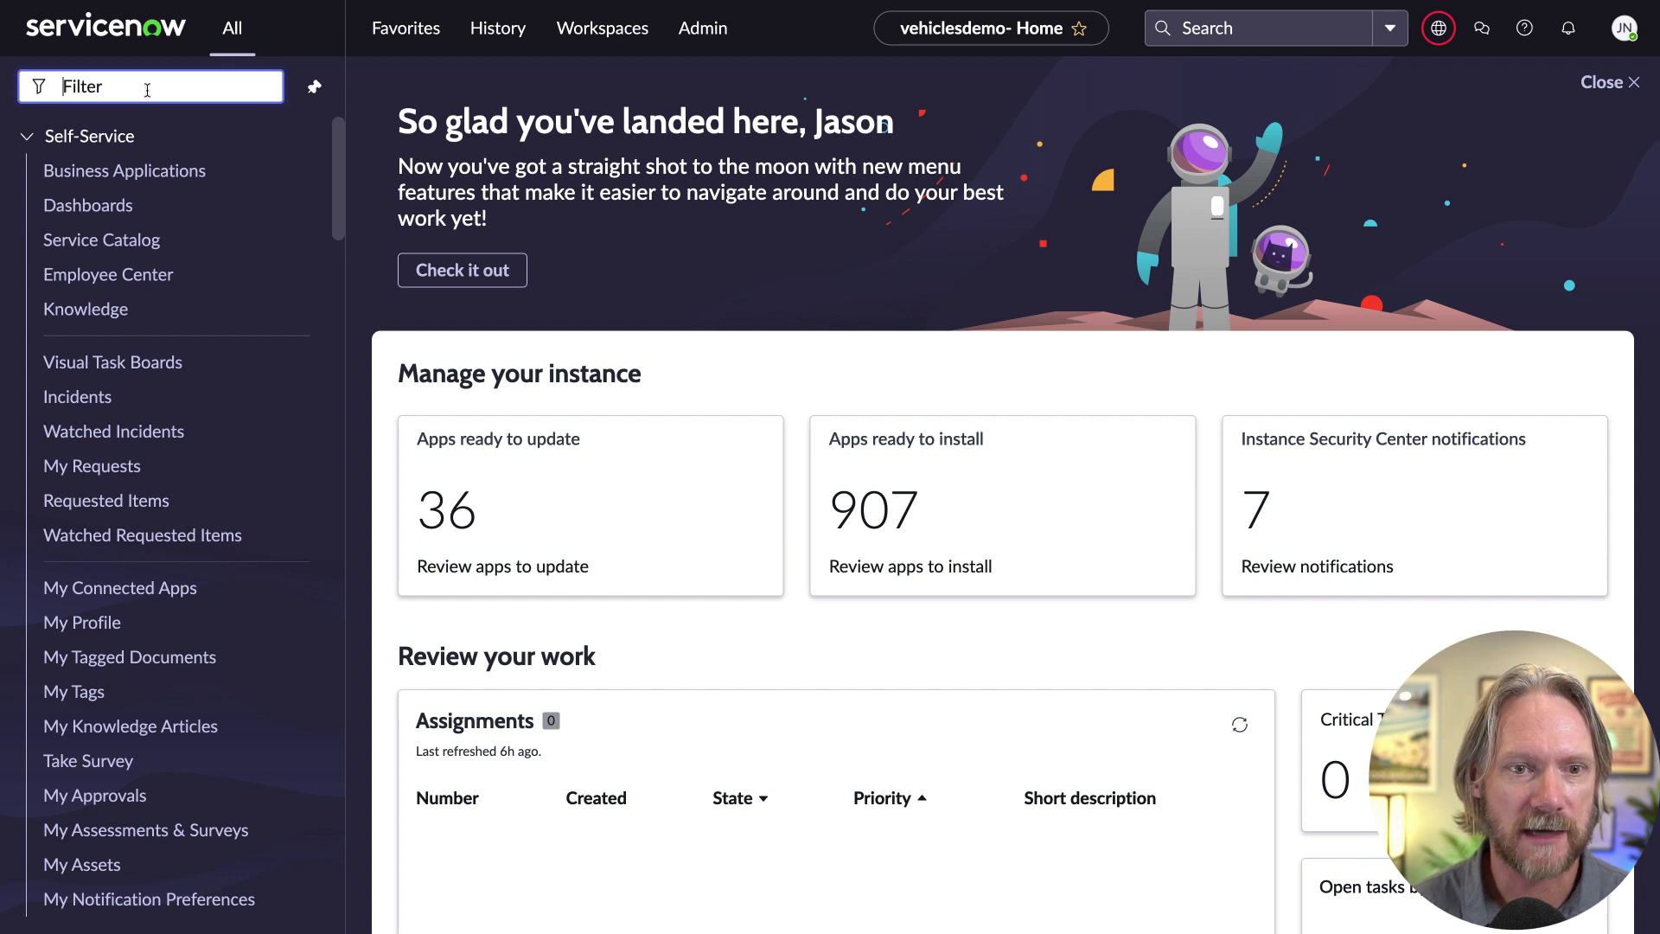
# Create a new REST API Auth Scope named vehicles_read targeting the Vehicles API (x_snc_veh_demo/vehicles)
pyautogui.write('auth scope')
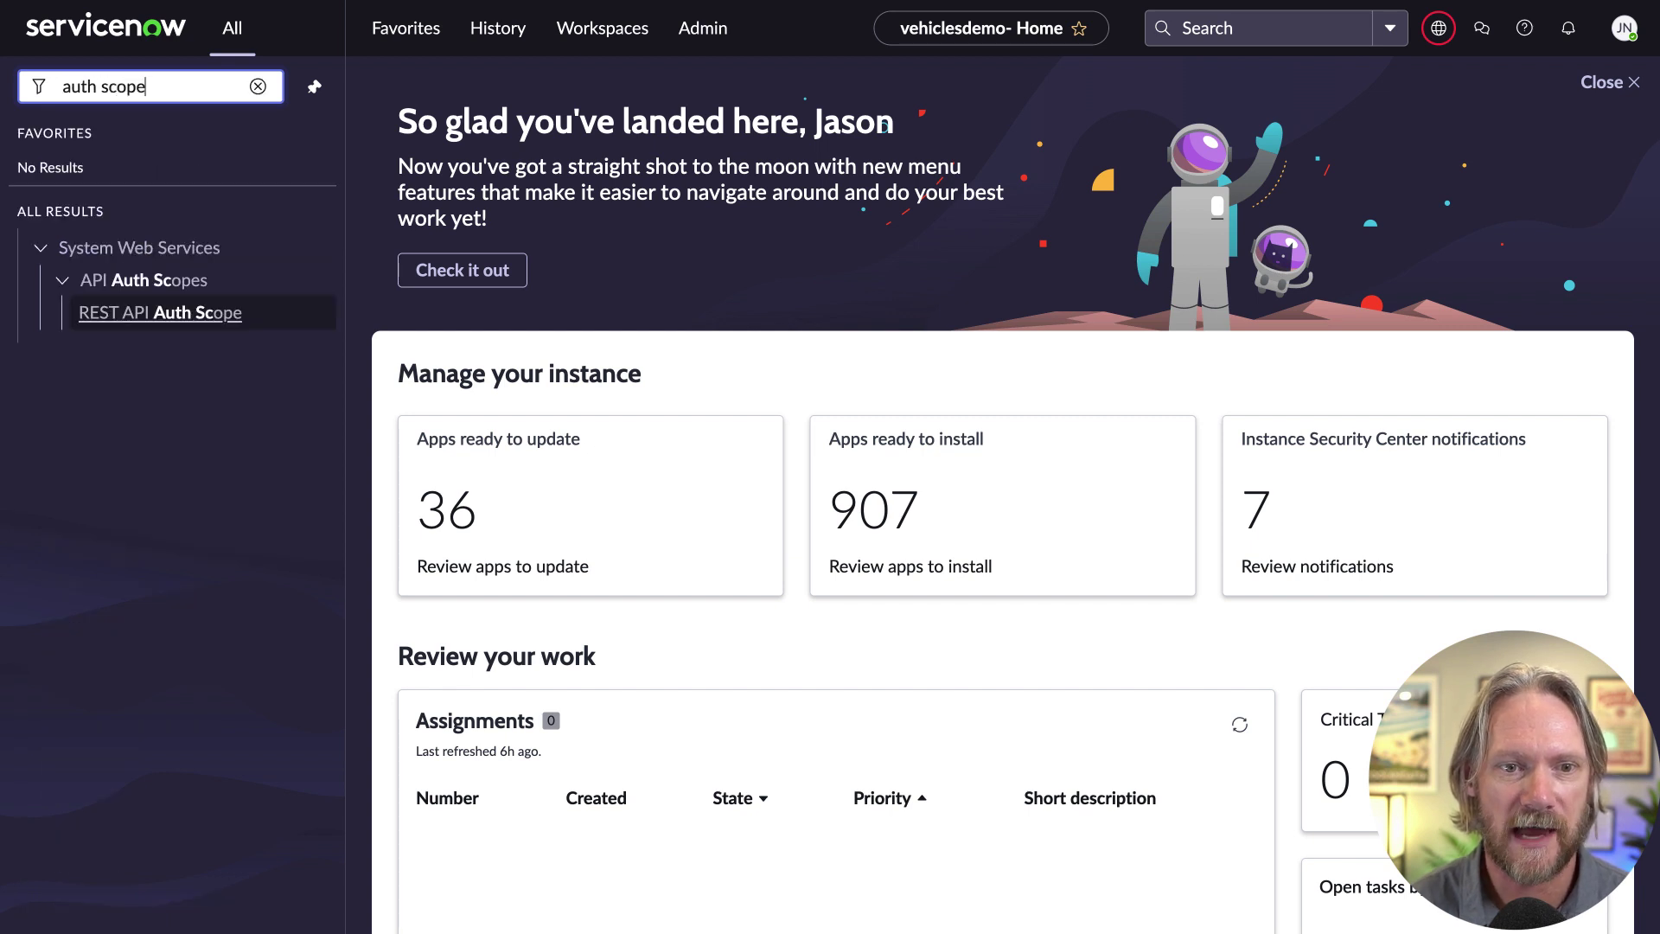
pyautogui.click(126, 315)
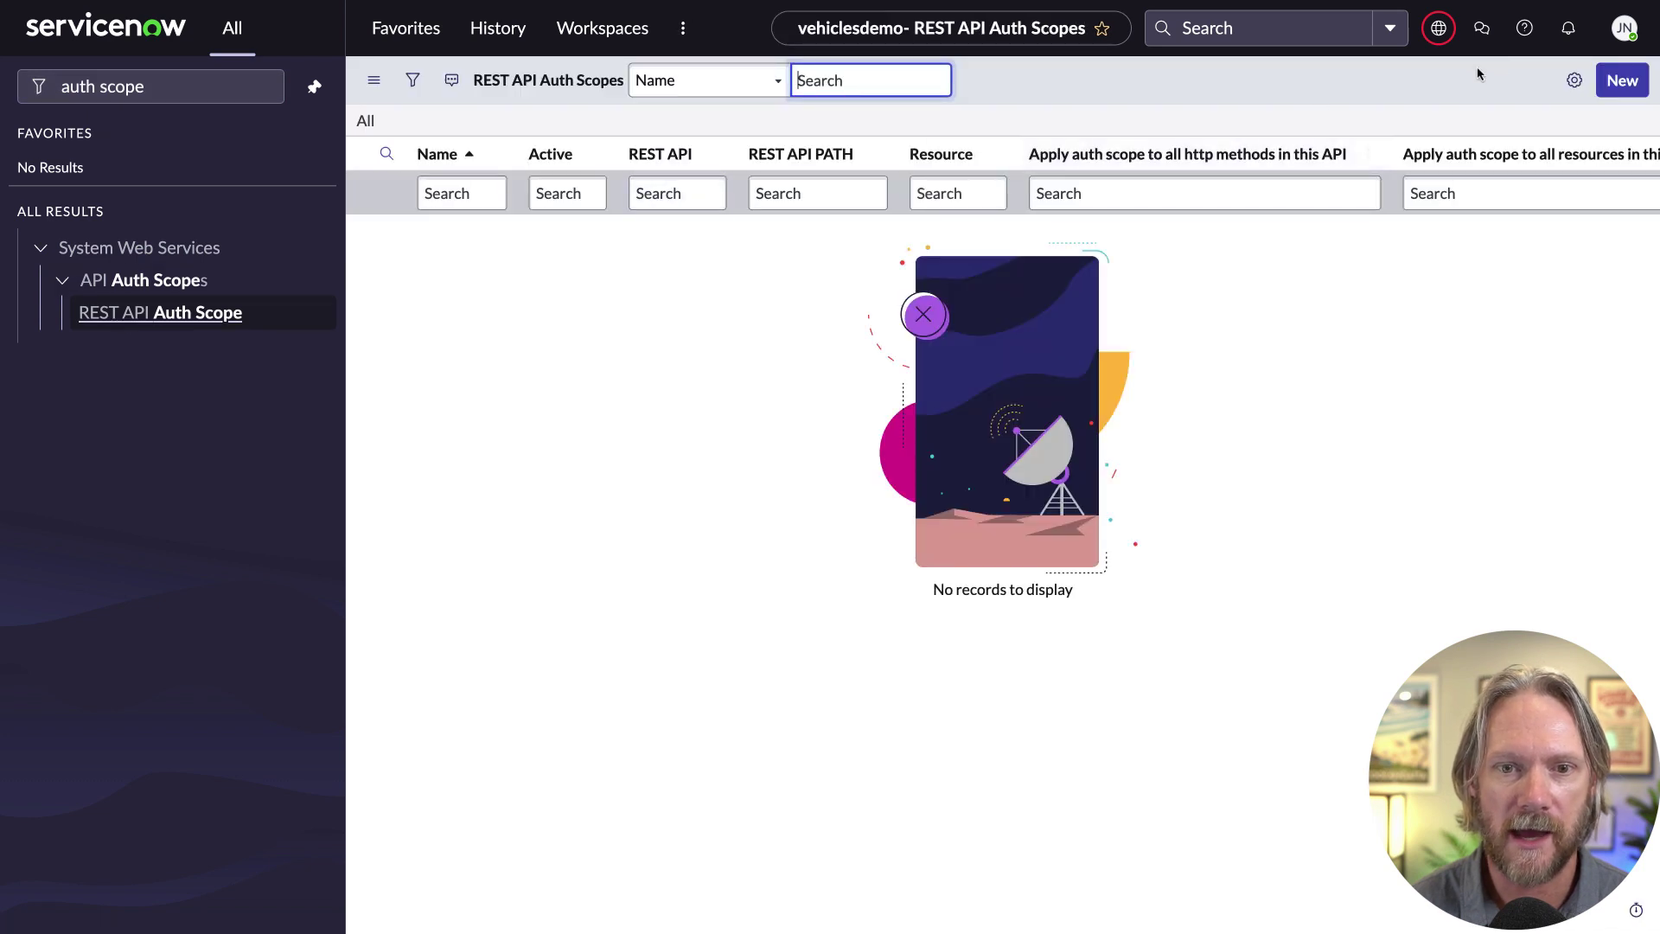
pyautogui.click(1617, 80)
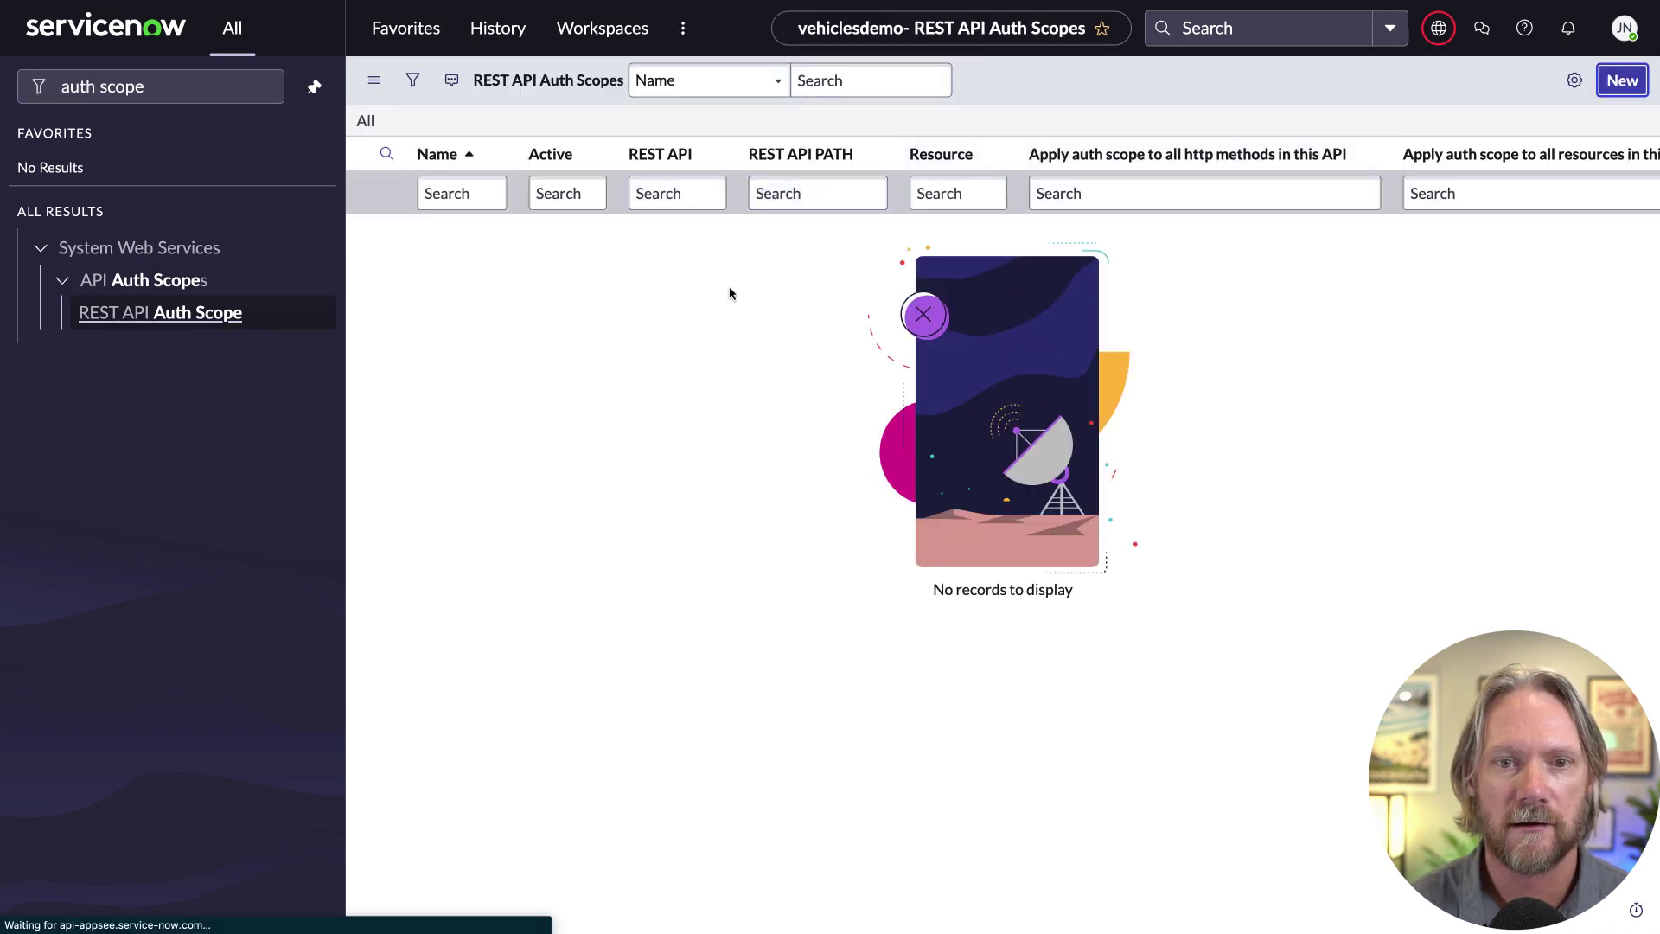
pyautogui.write('vehicle')
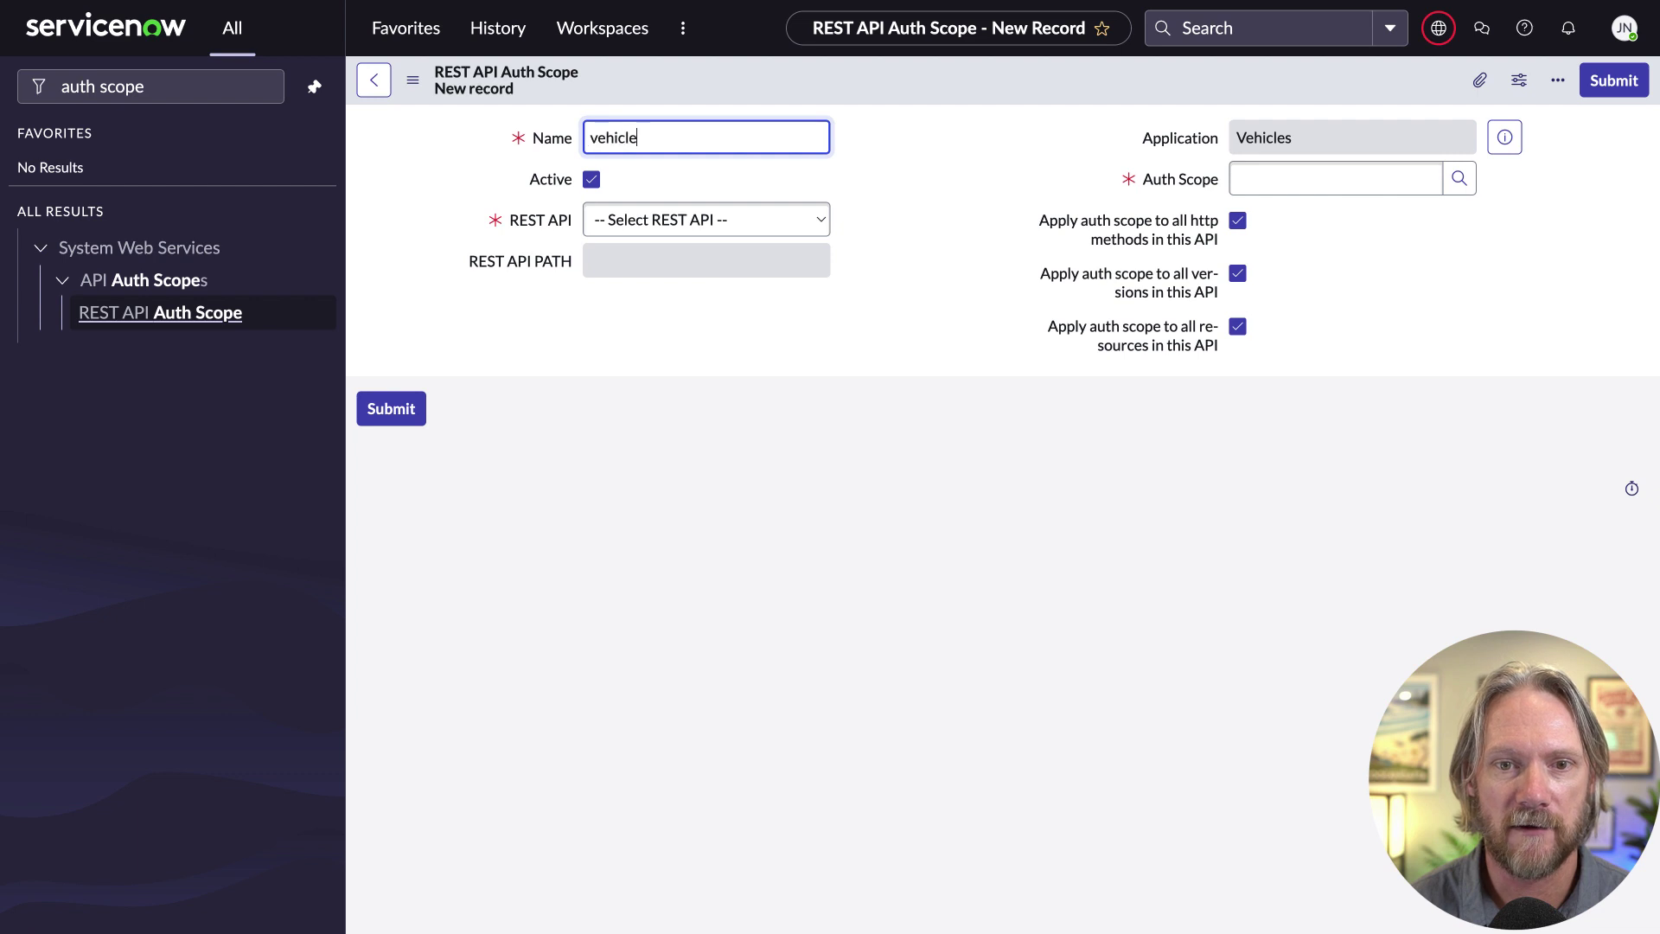
pyautogui.write('s_read')
pyautogui.hotkey('ctrl', 'a')
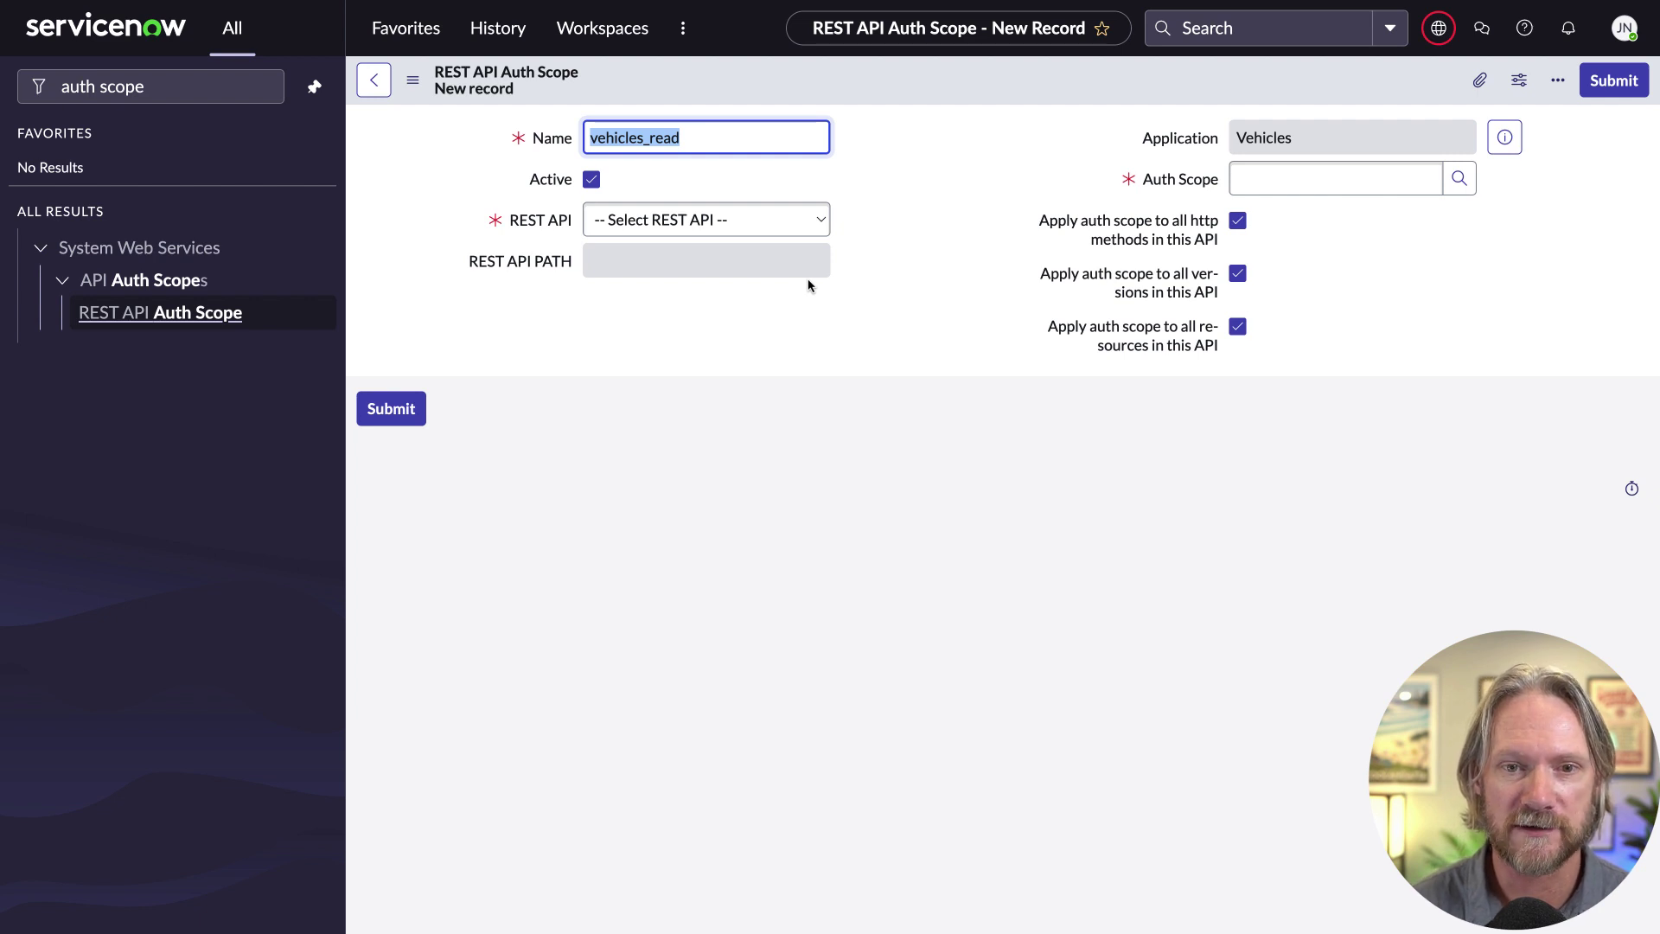
pyautogui.click(771, 226)
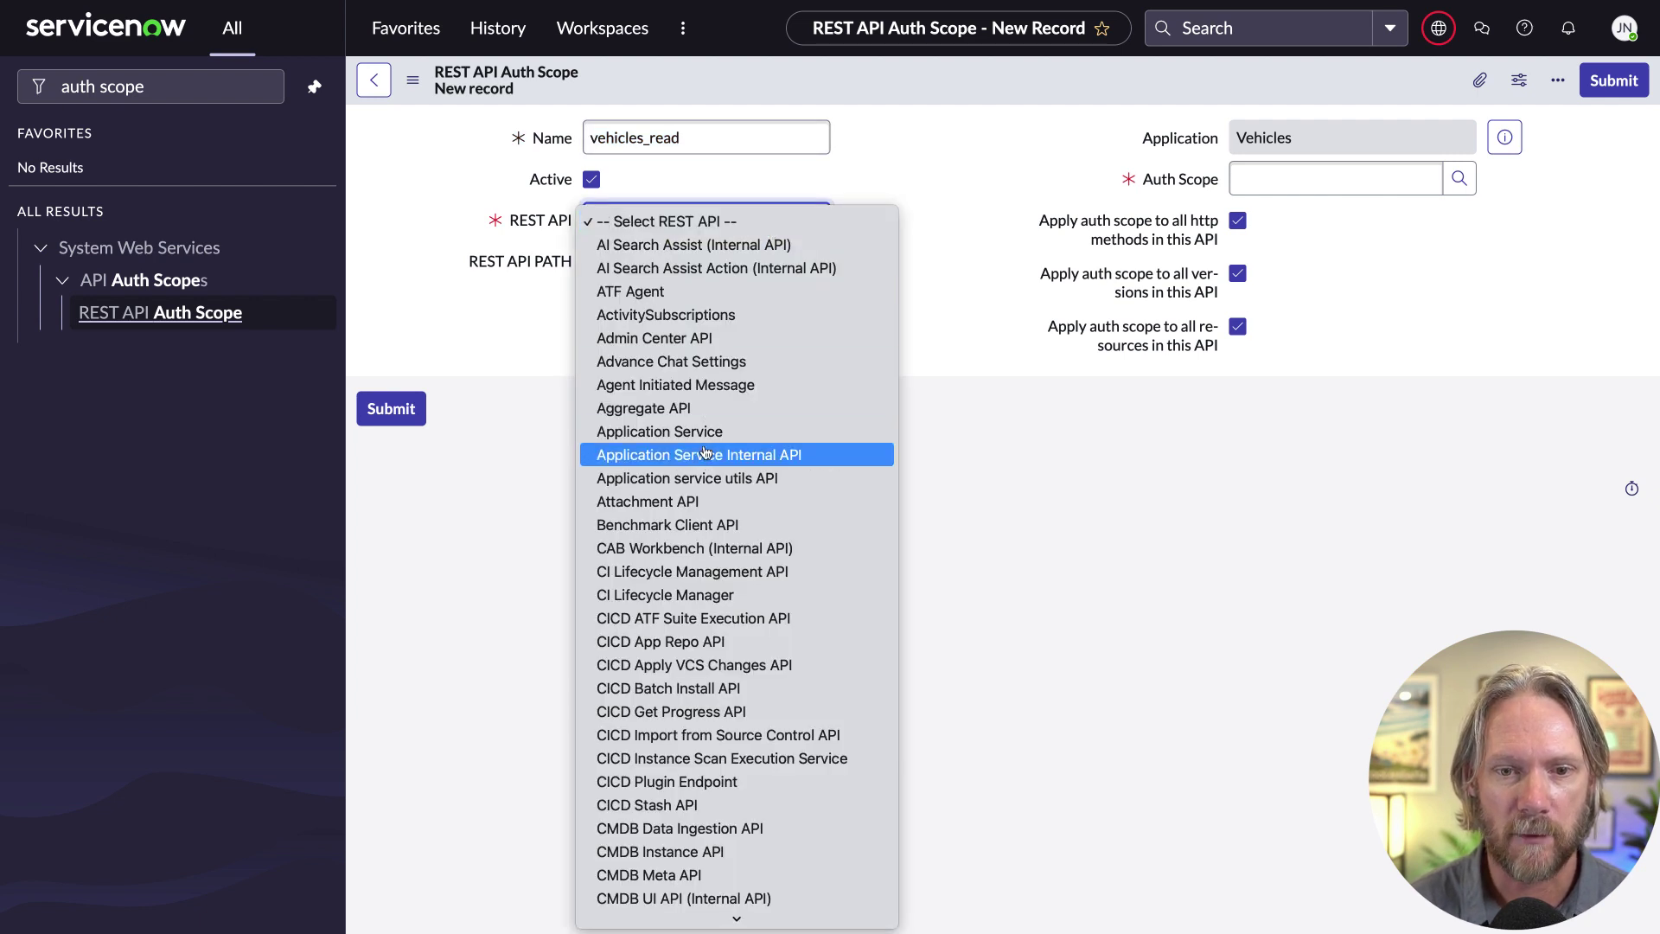
pyautogui.scroll(-15, 705, 448)
pyautogui.scroll(-4, 705, 449)
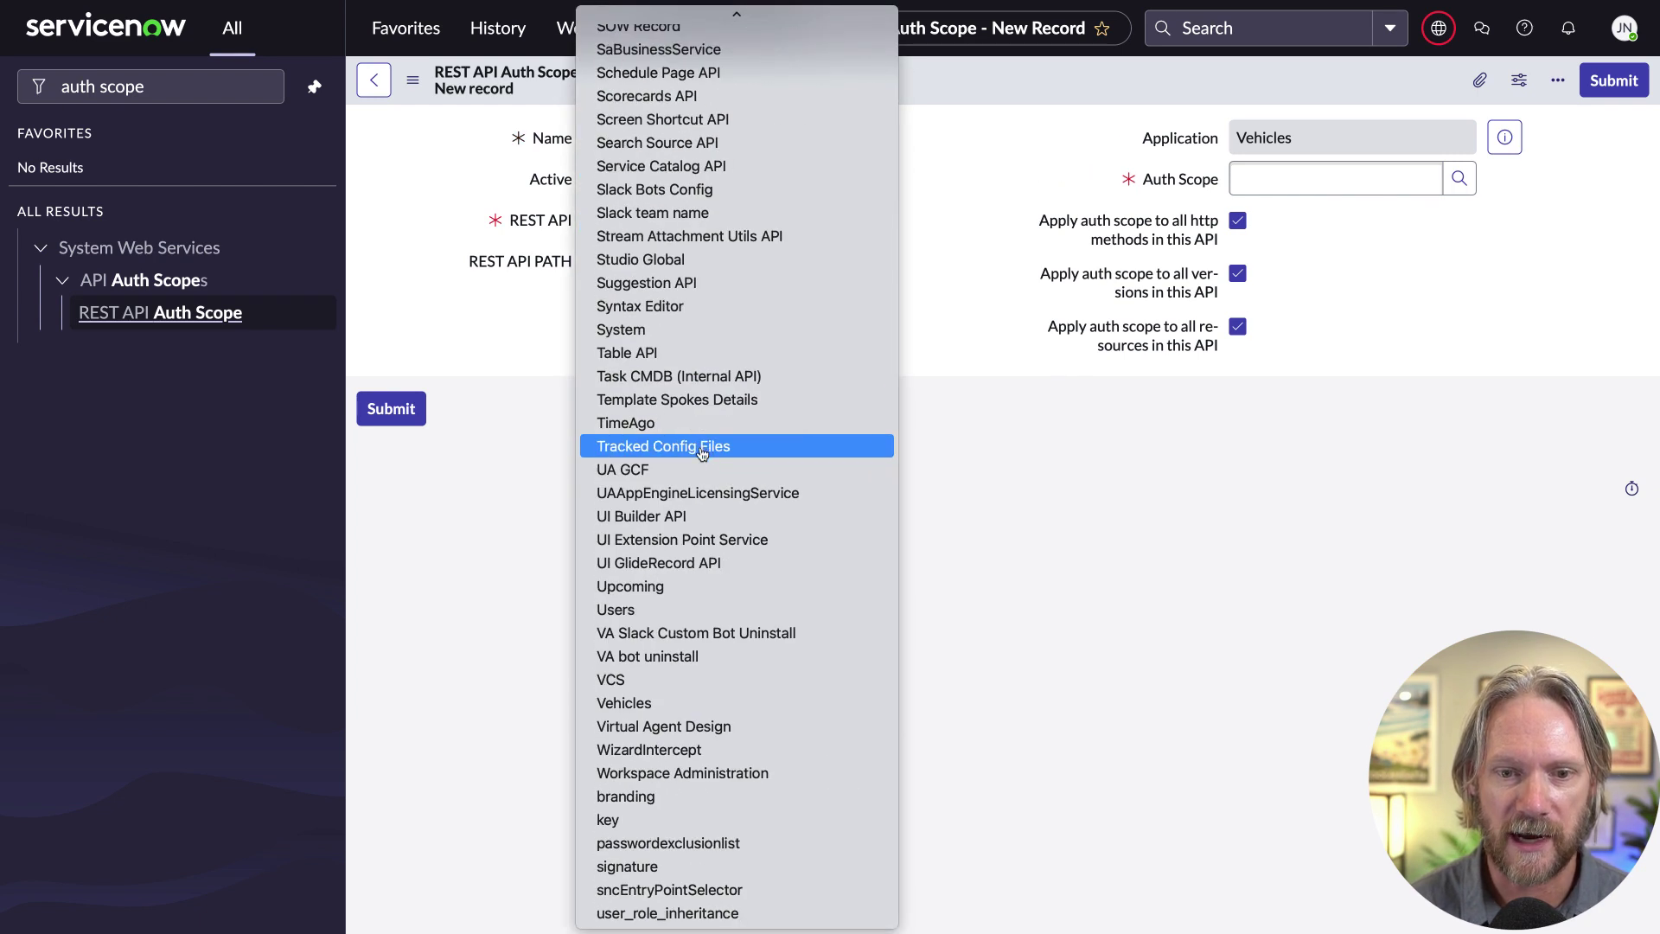
pyautogui.click(683, 707)
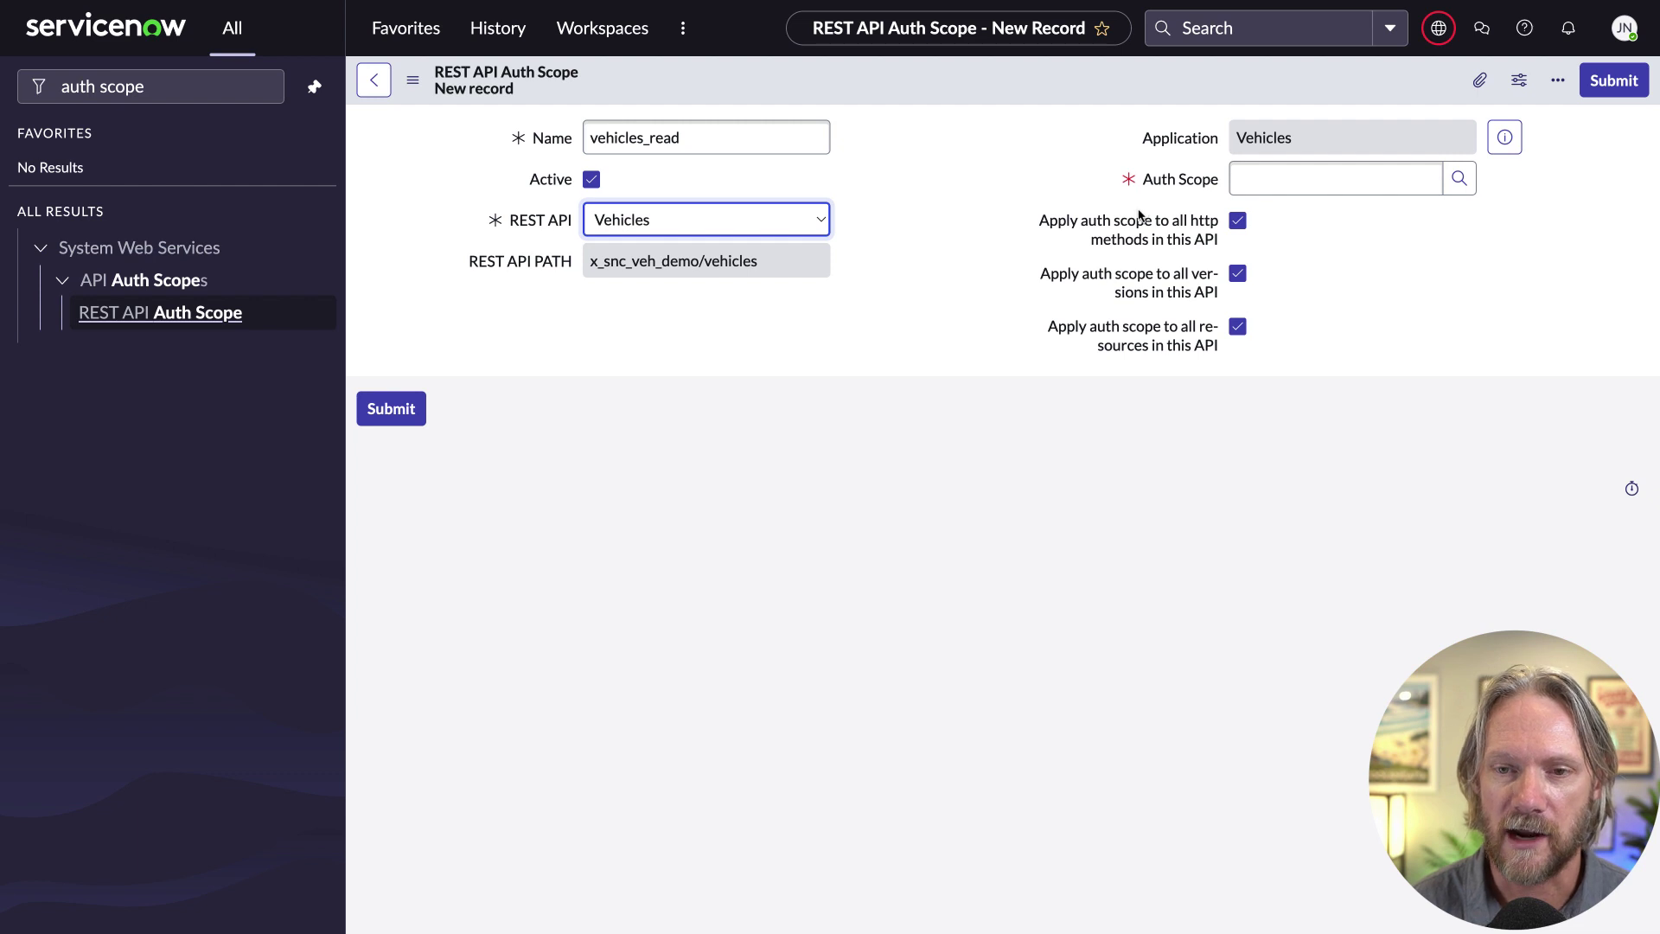
# Uncheck 'Apply auth scope to all http methods' so vehicles_read covers only GET
pyautogui.click(1236, 222)
pyautogui.click(1237, 222)
pyautogui.click(1238, 274)
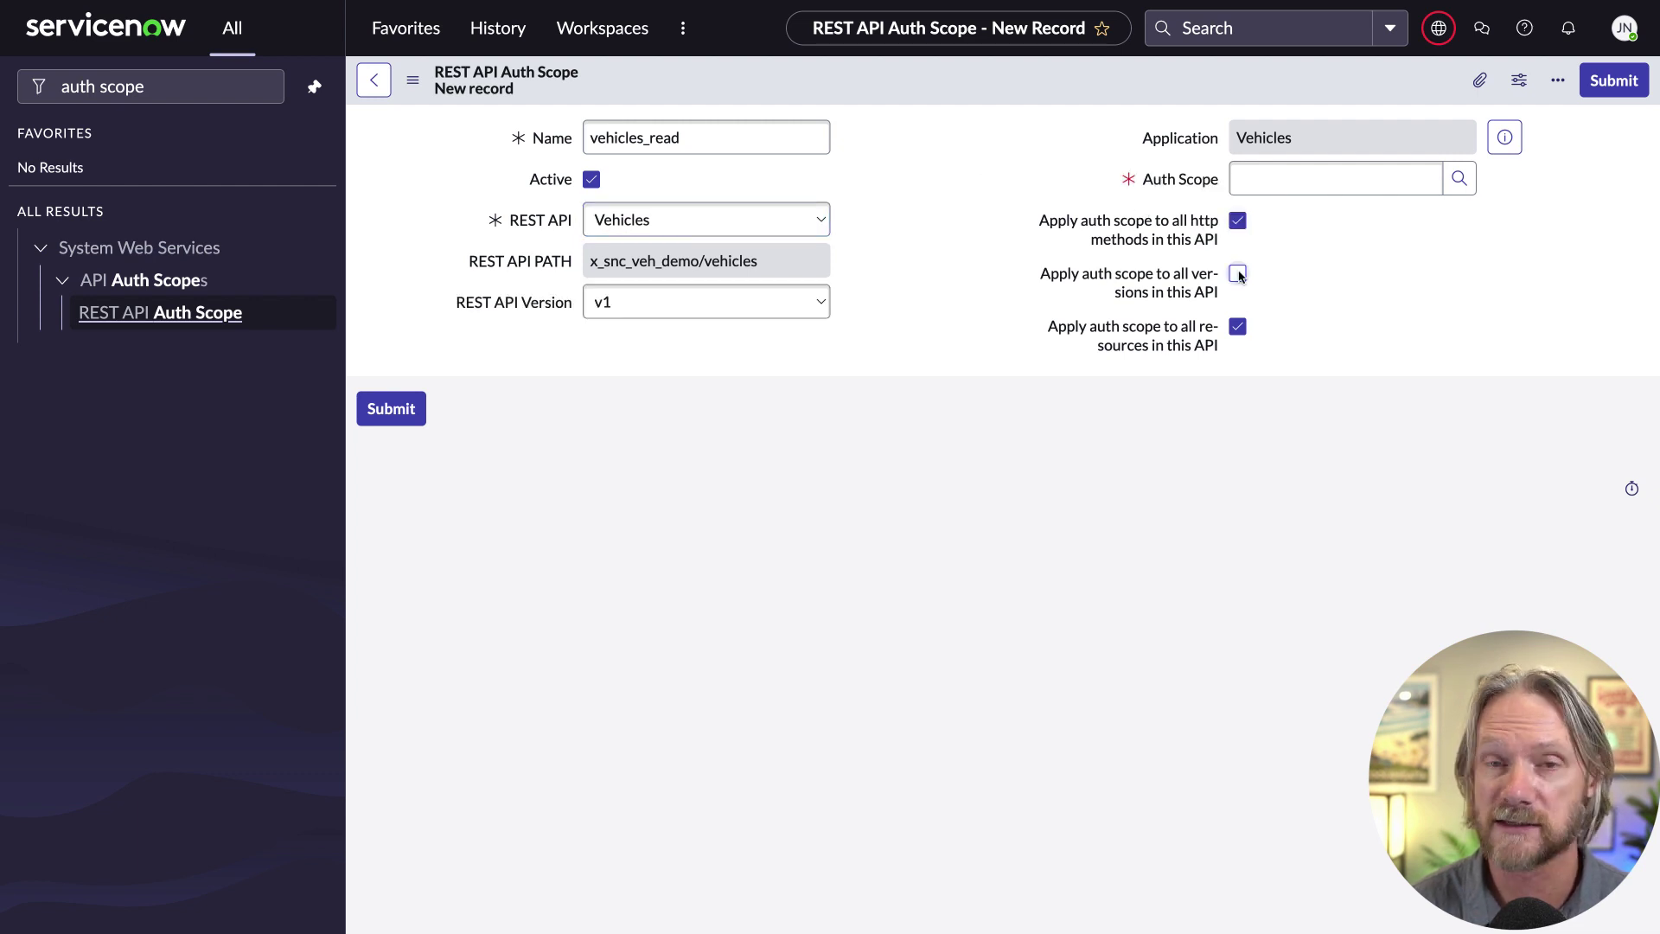
pyautogui.click(1238, 275)
pyautogui.click(1238, 330)
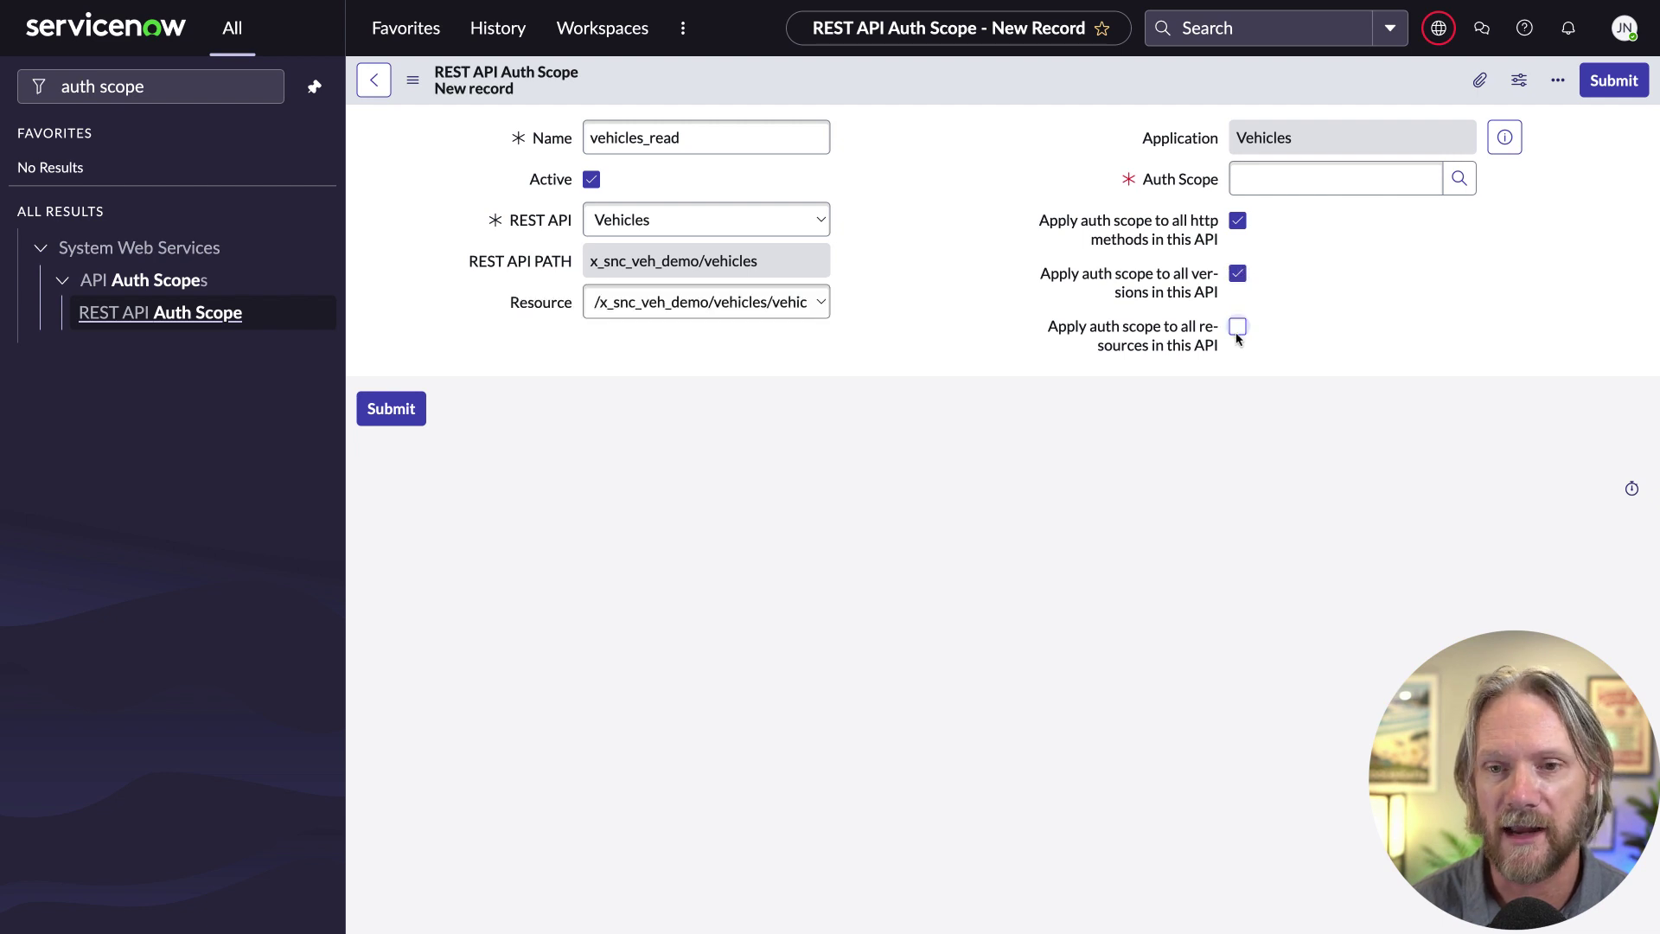
pyautogui.click(1237, 329)
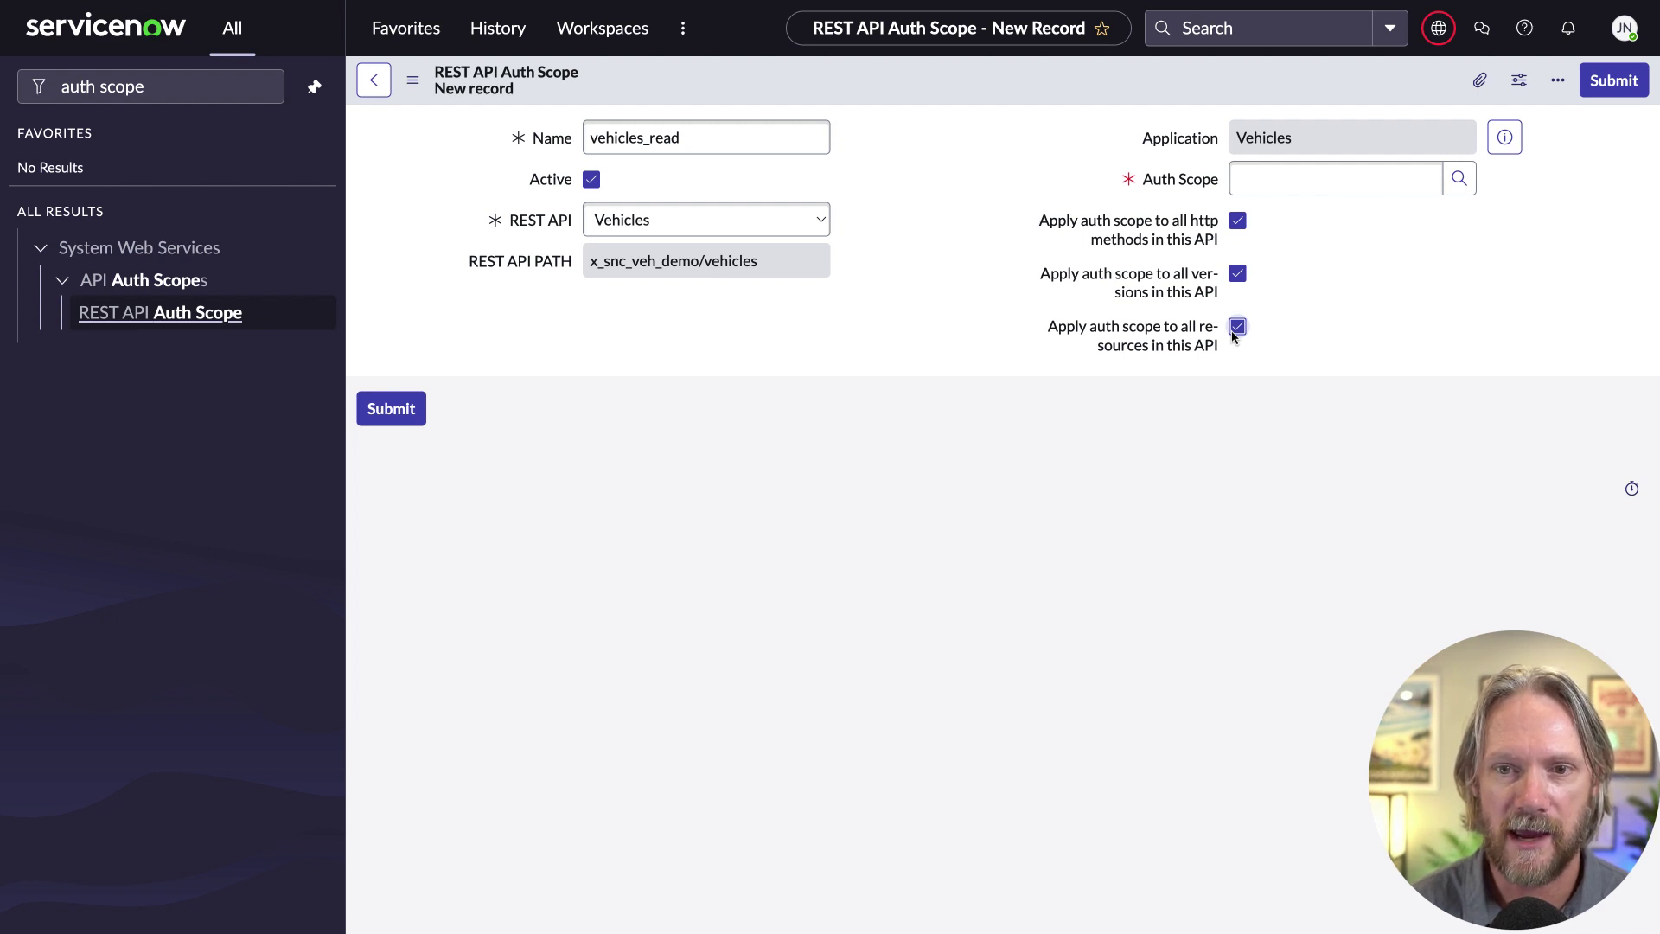
pyautogui.click(1237, 222)
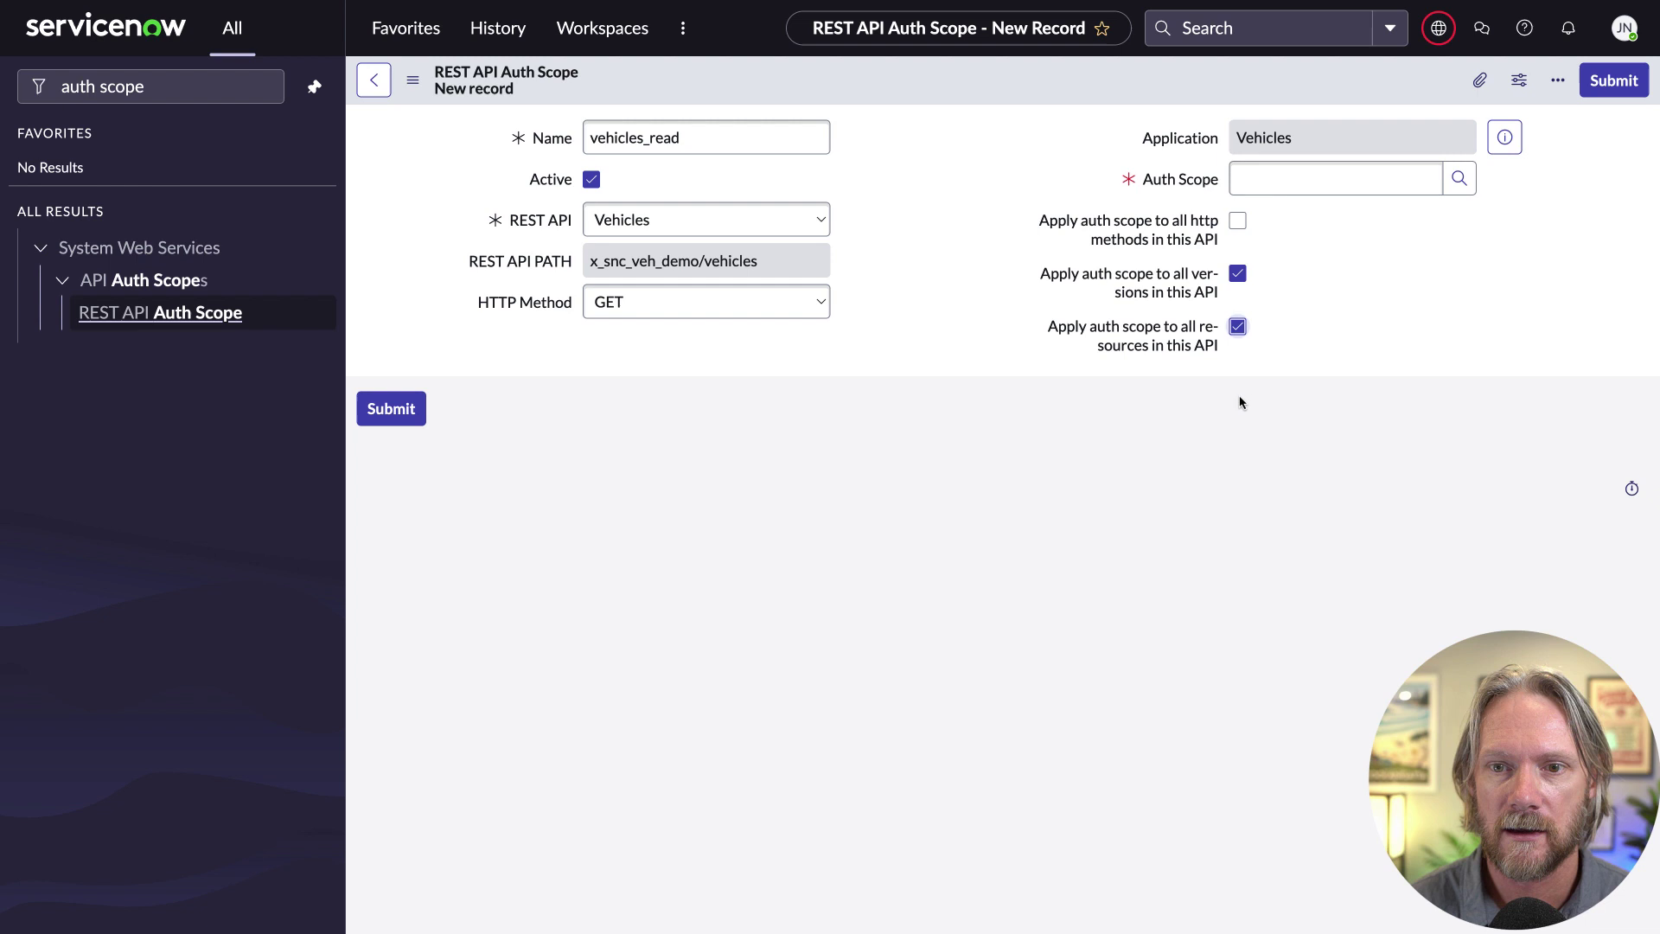
# Add authentication scope vehicles_read, described 'Read access to the Vehicles API.', from the Auth Scope lookup
pyautogui.click(1460, 179)
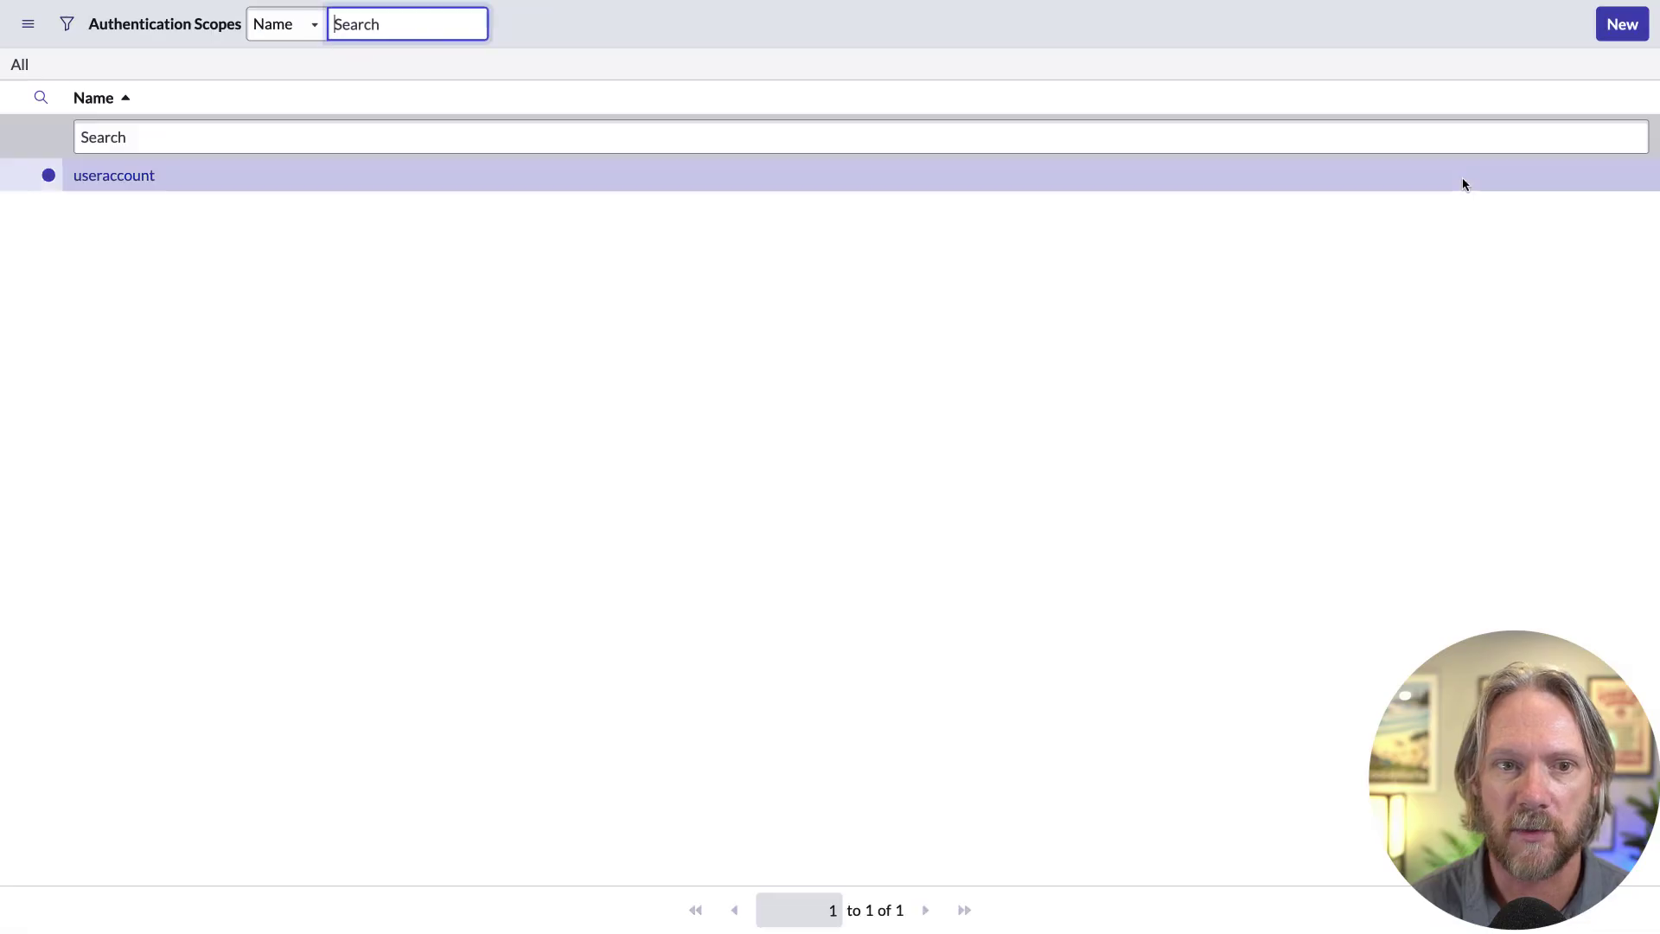
pyautogui.click(1617, 26)
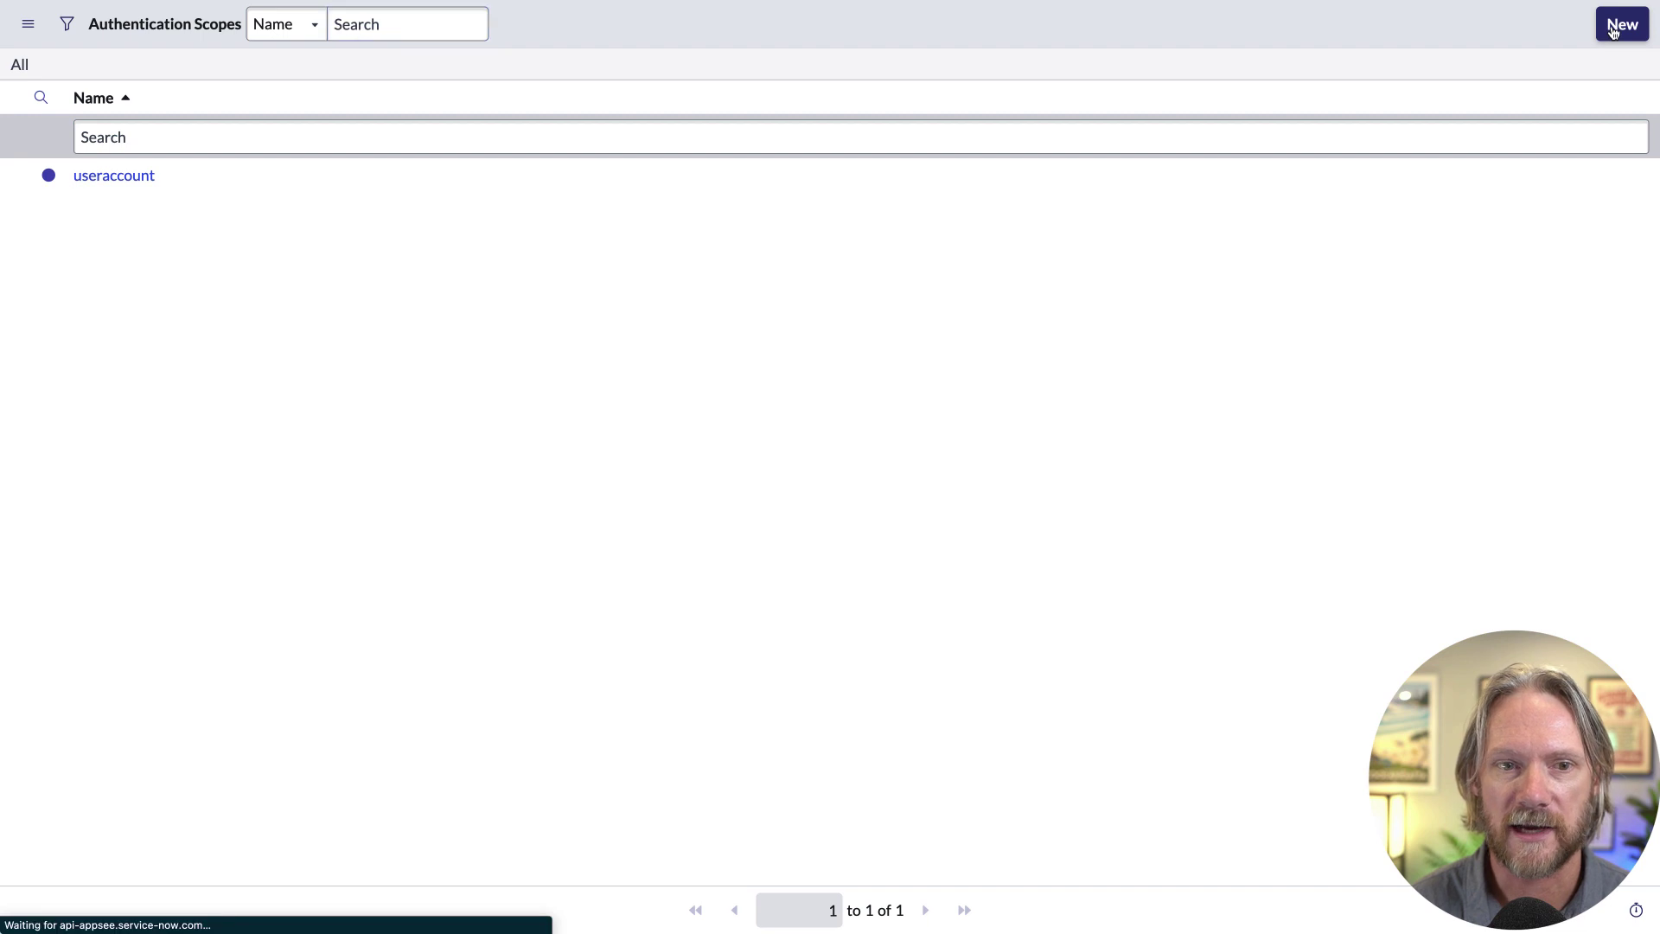
pyautogui.write('vehicles_read')
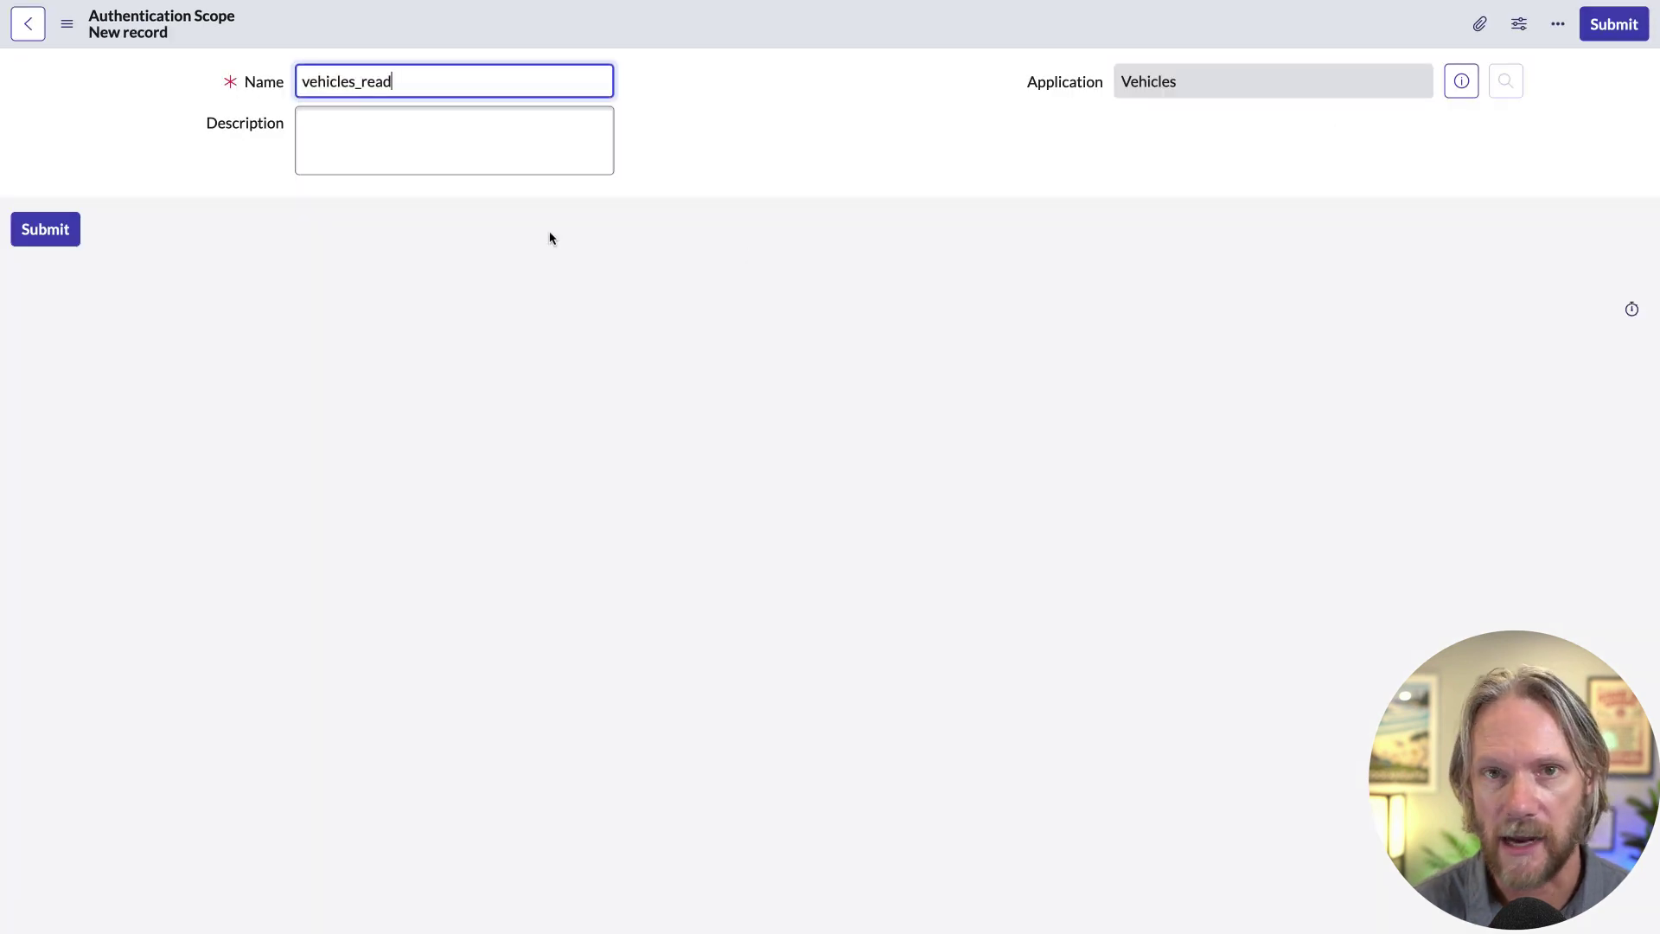
pyautogui.press('Tab')
pyautogui.write('Read a')
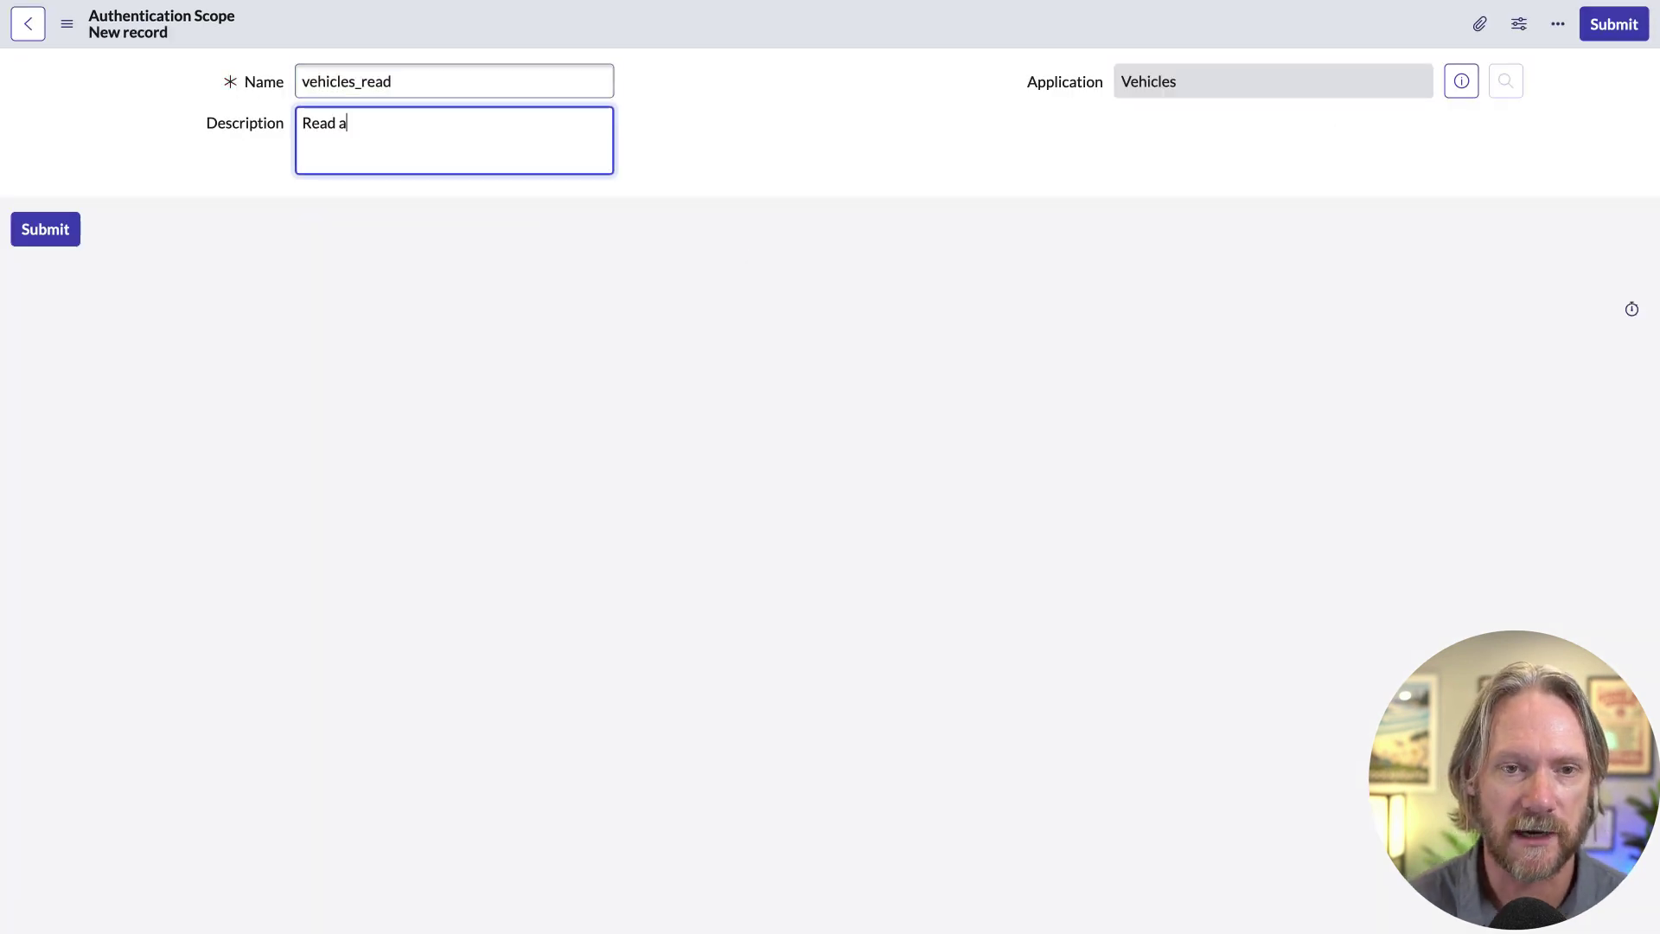
pyautogui.write('ccess to the V')
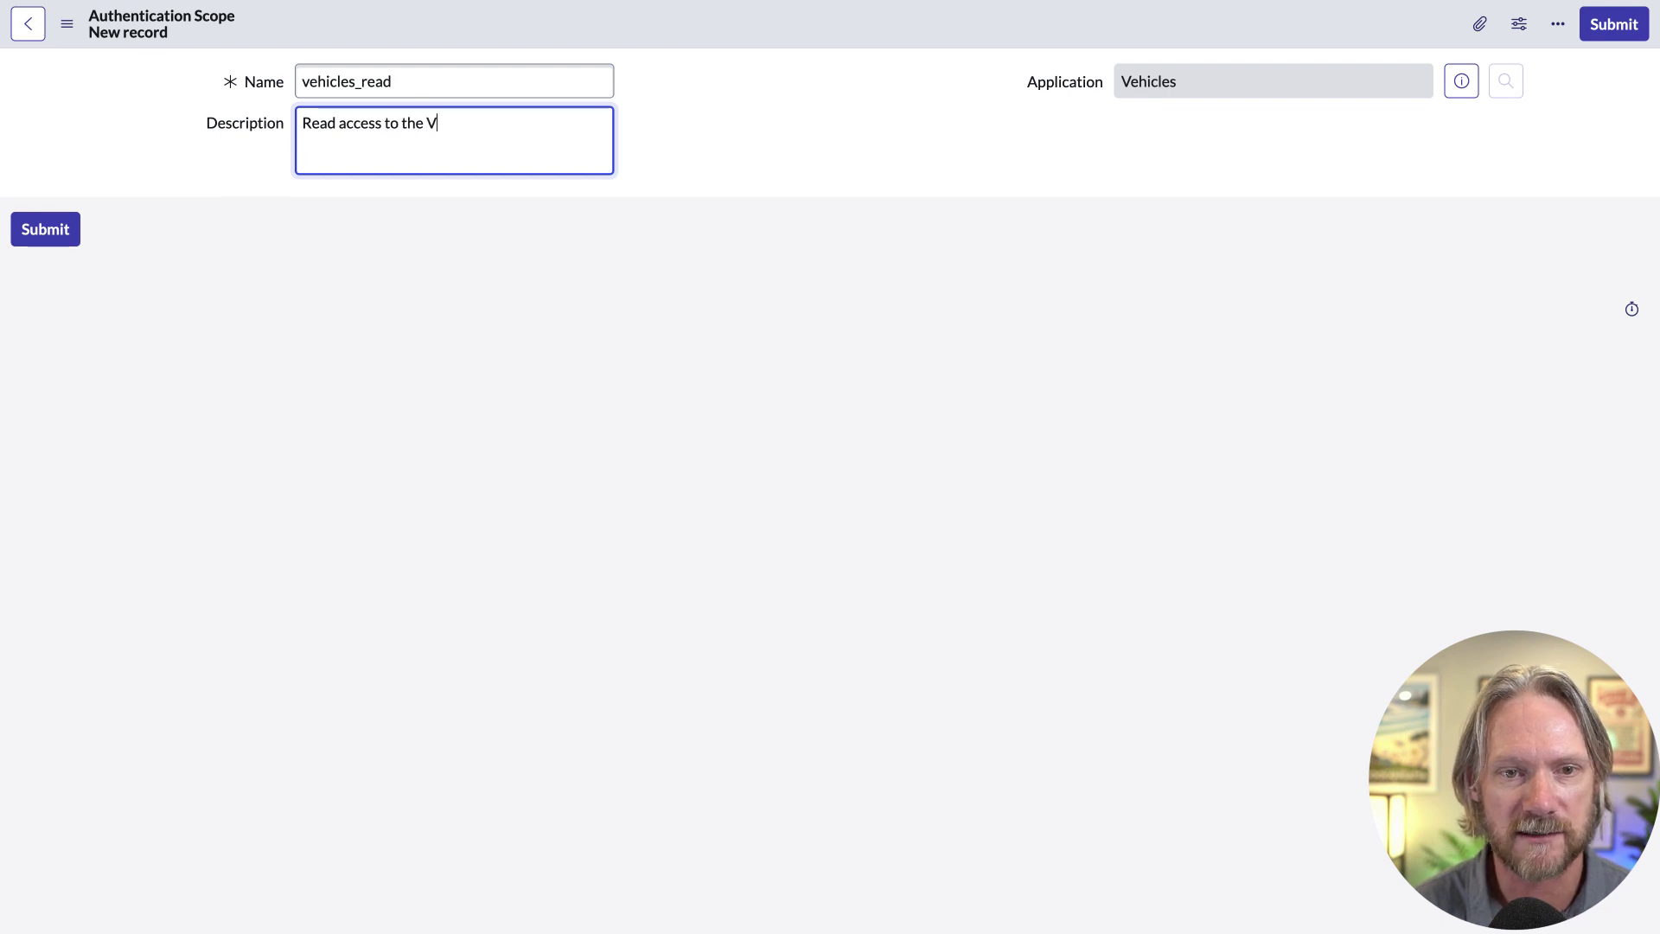
pyautogui.write('ehicles API')
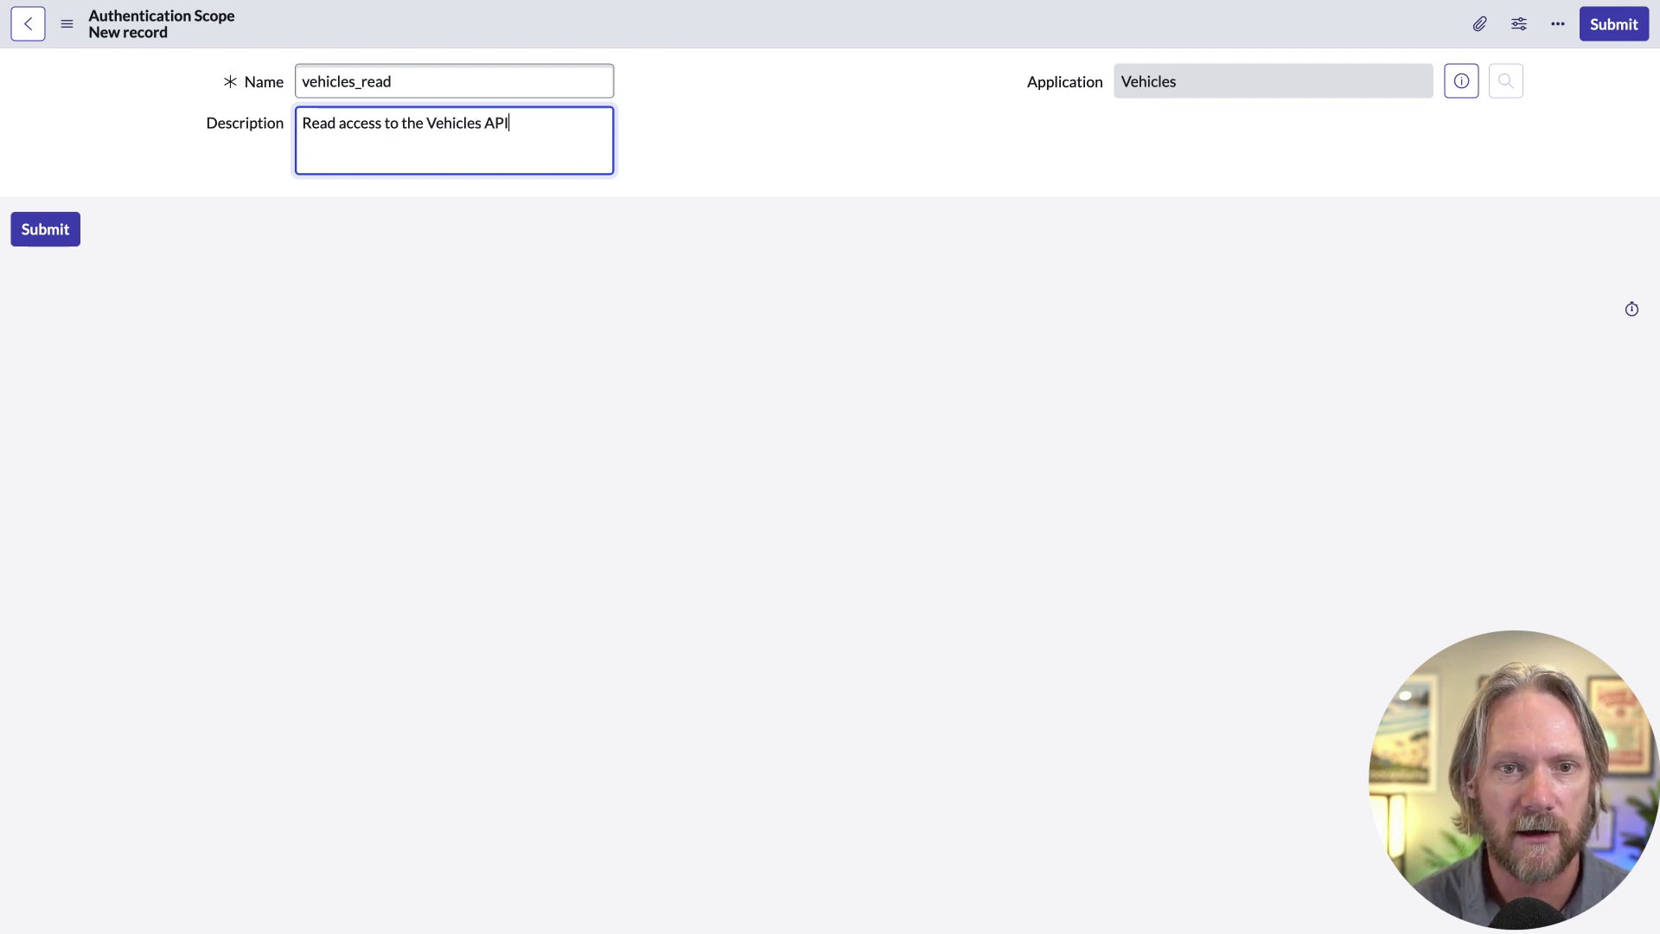
pyautogui.write('.')
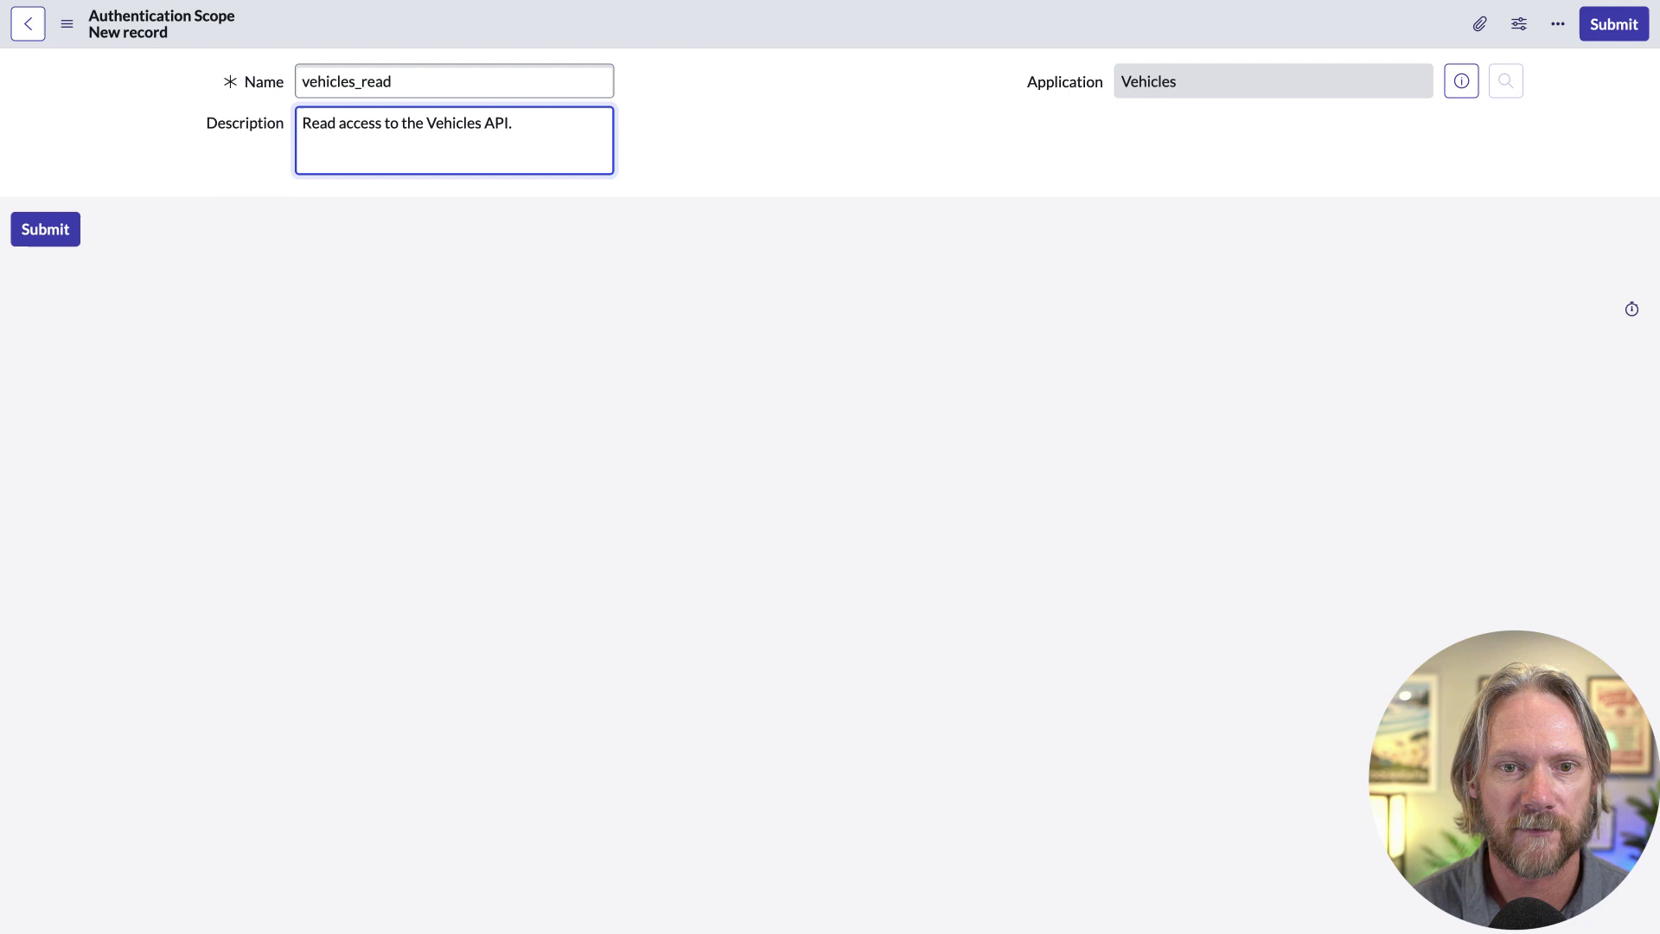
pyautogui.click(47, 235)
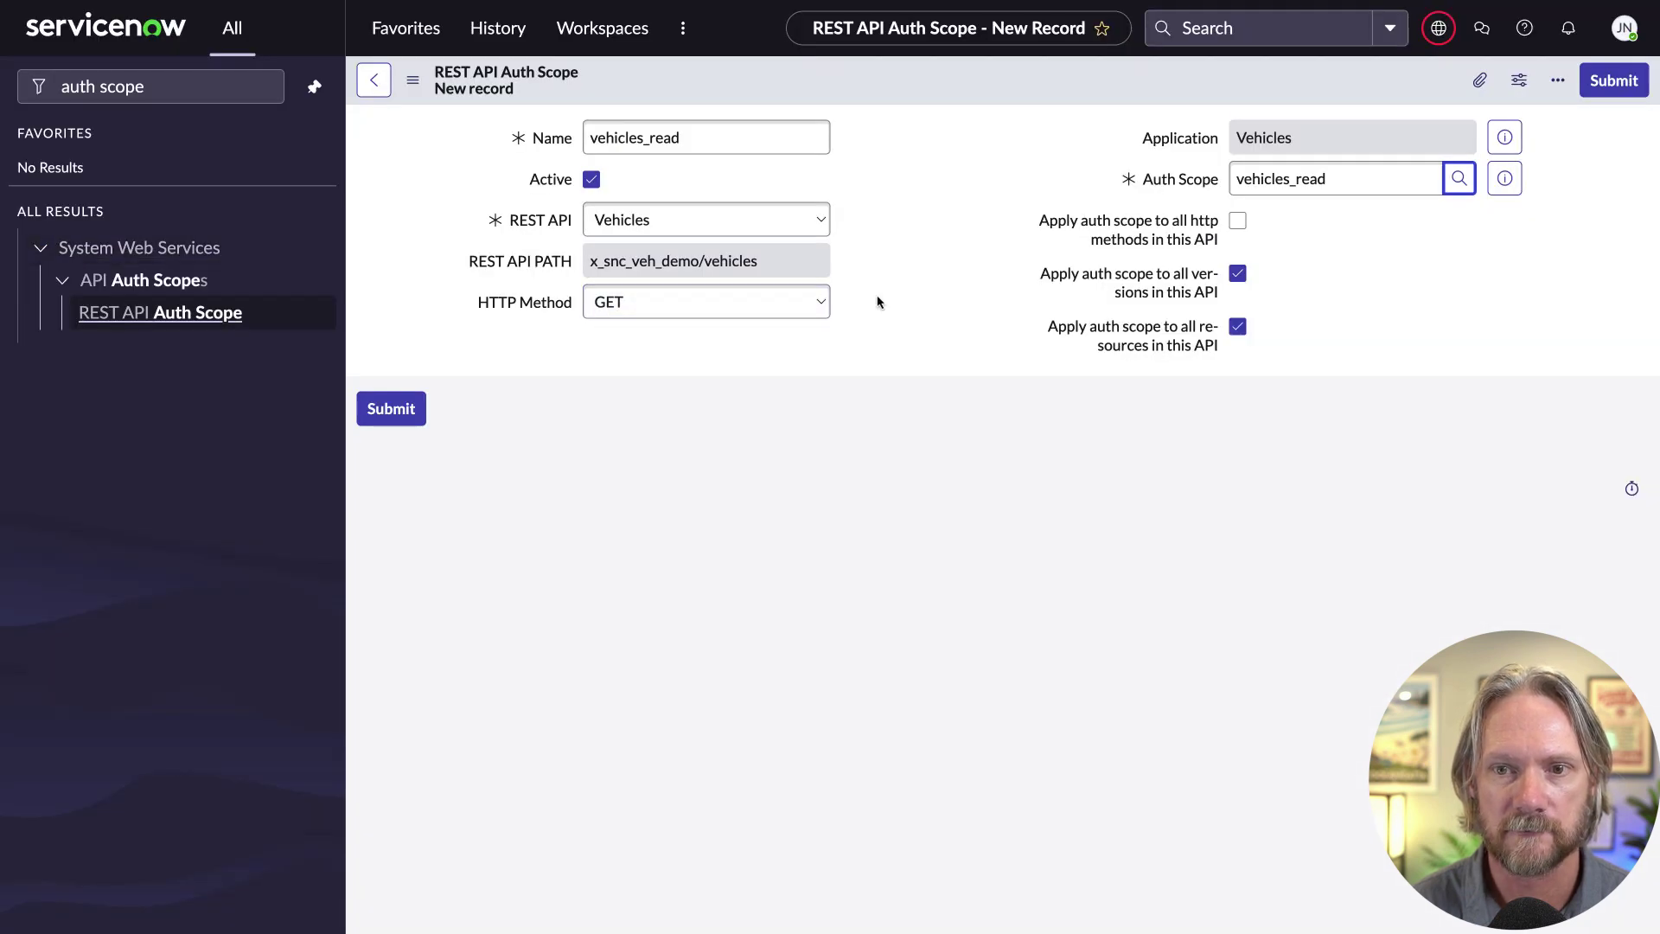
# Save the vehicles_read auth scope and start a new one named vehicles_delete
pyautogui.click(1610, 83)
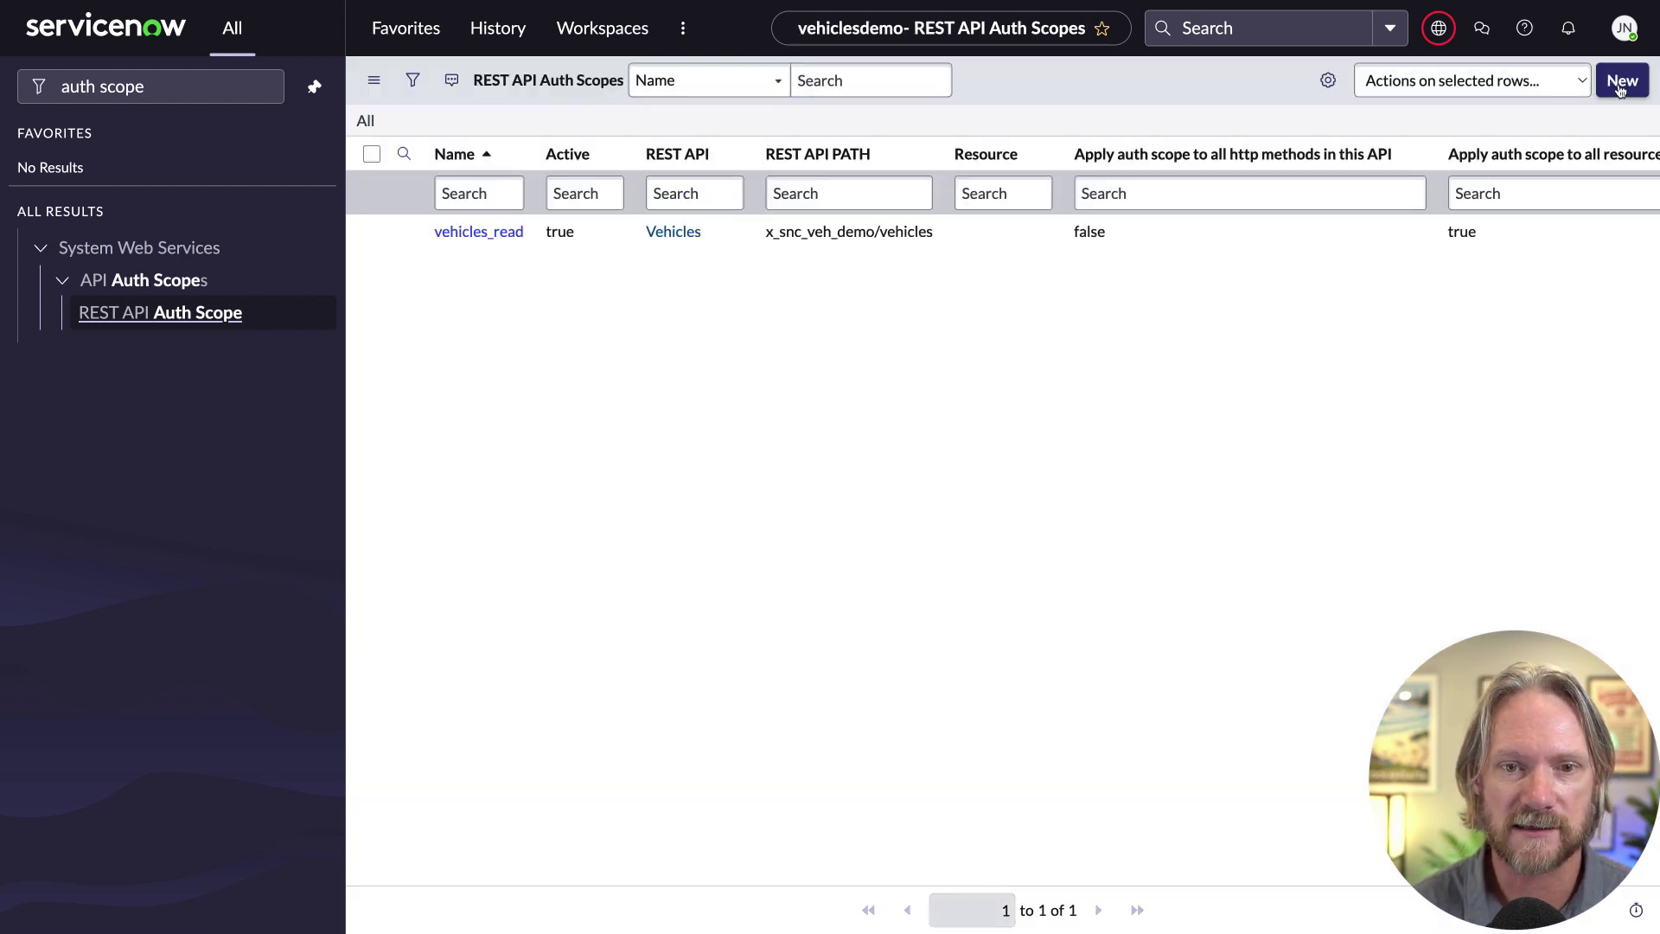
pyautogui.click(1615, 84)
pyautogui.write('vehic')
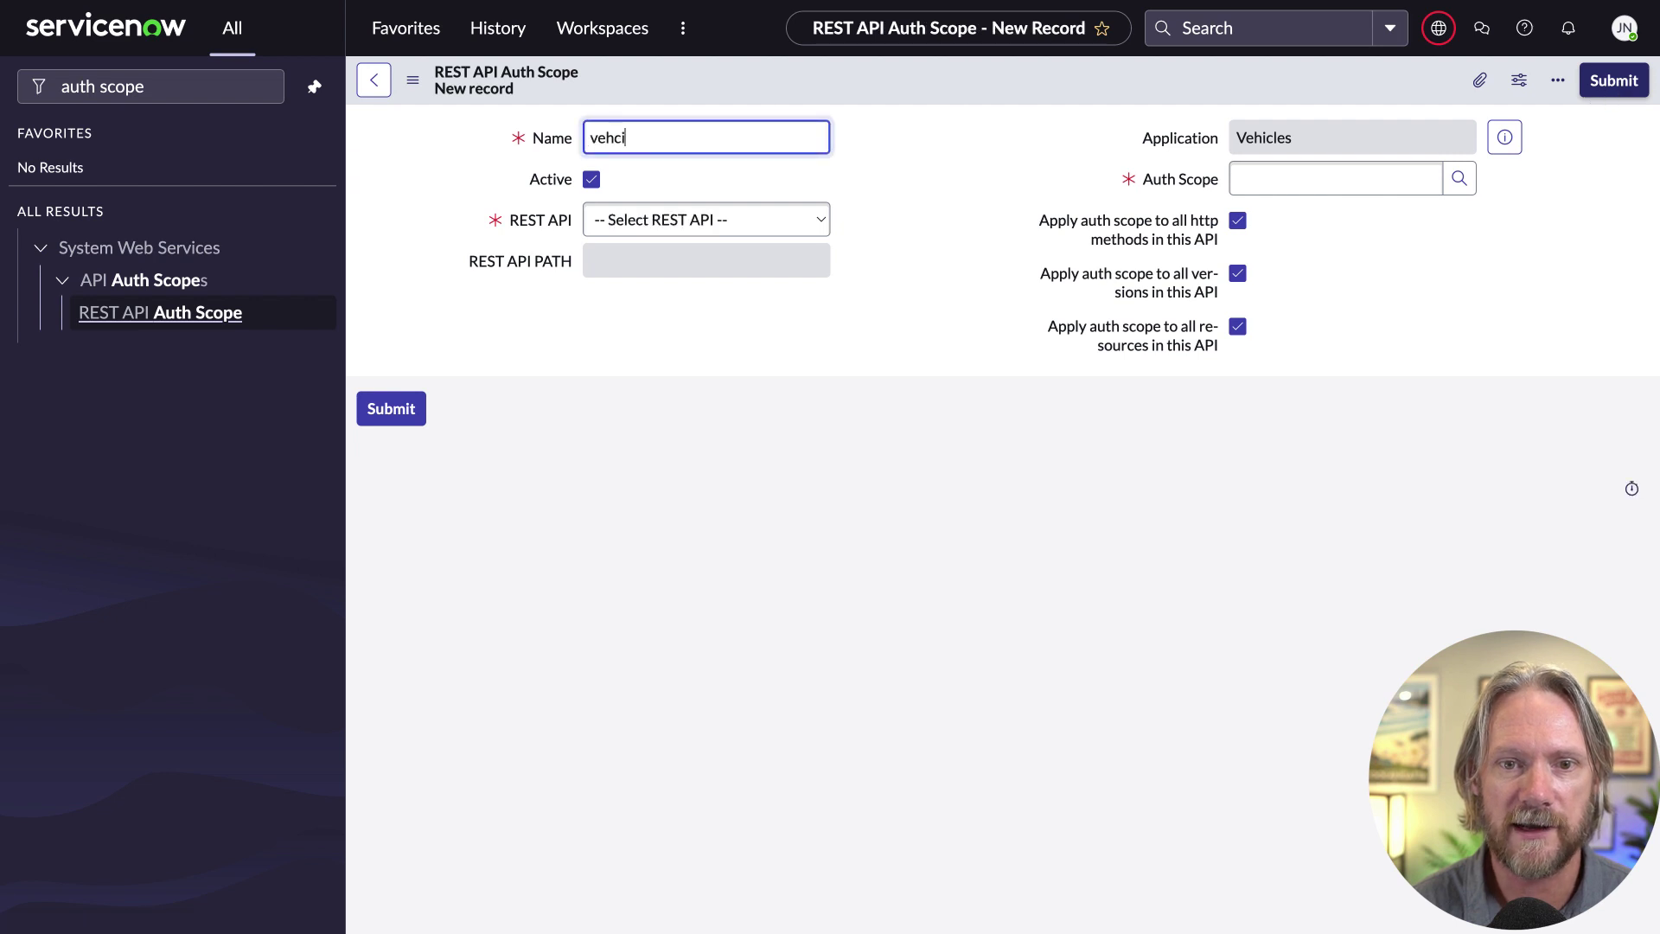
pyautogui.press('BackSpace')
pyautogui.write('cles_delete')
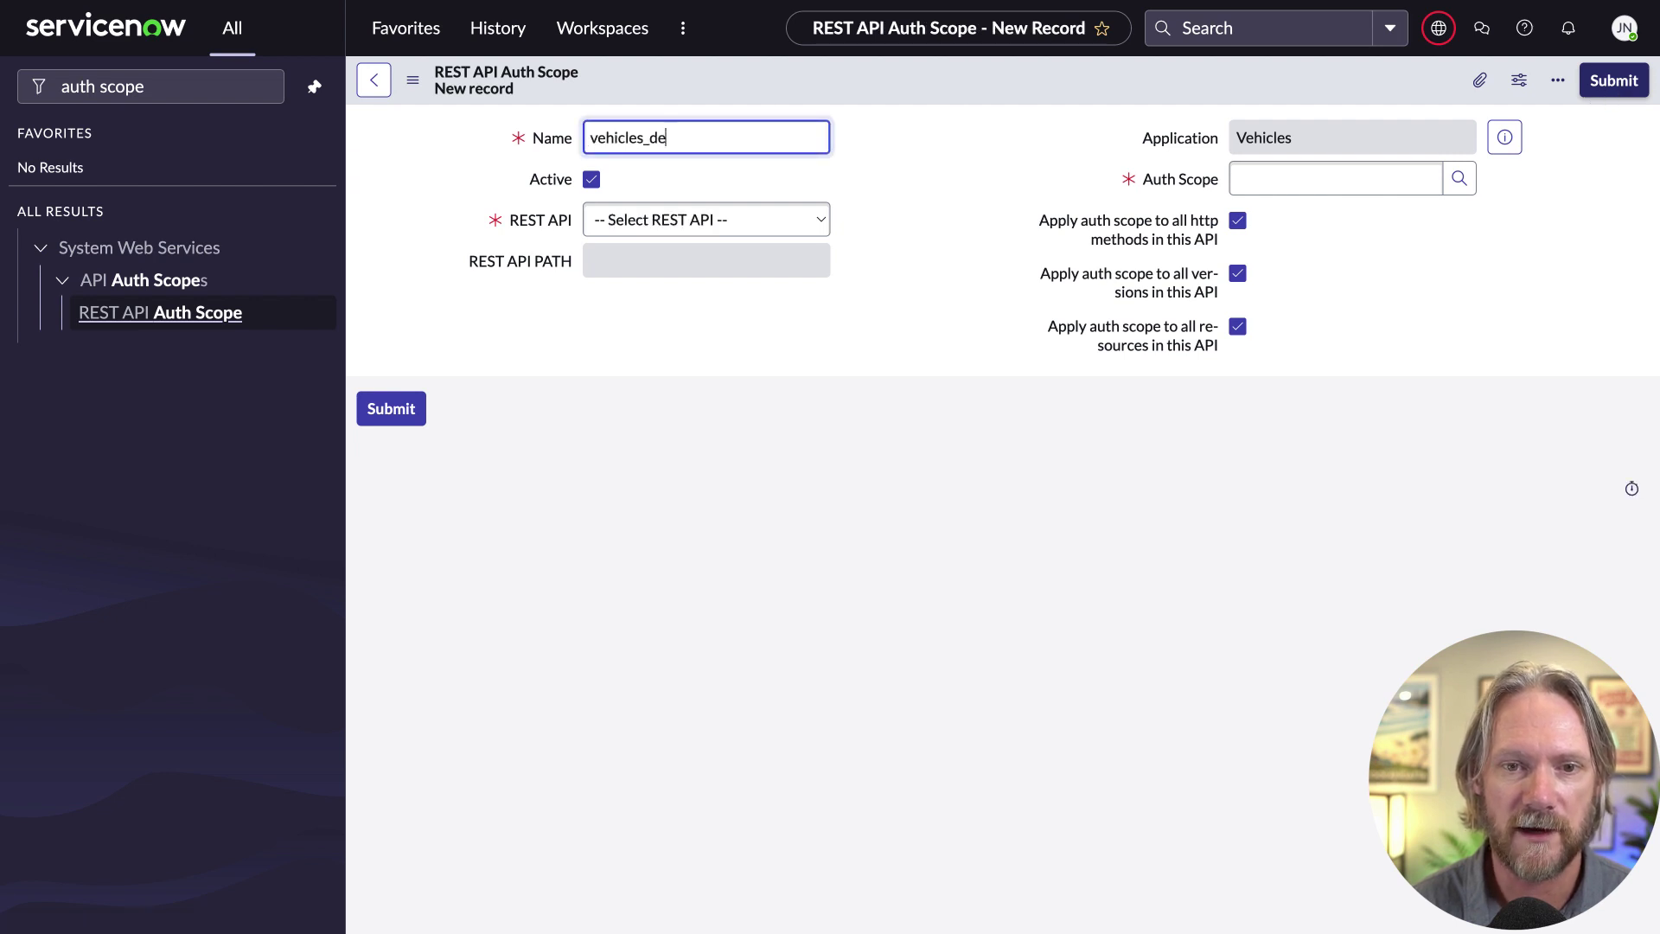
# Point vehicles_delete at the Vehicles API's DELETE method only and look up authentication scopes
pyautogui.click(706, 220)
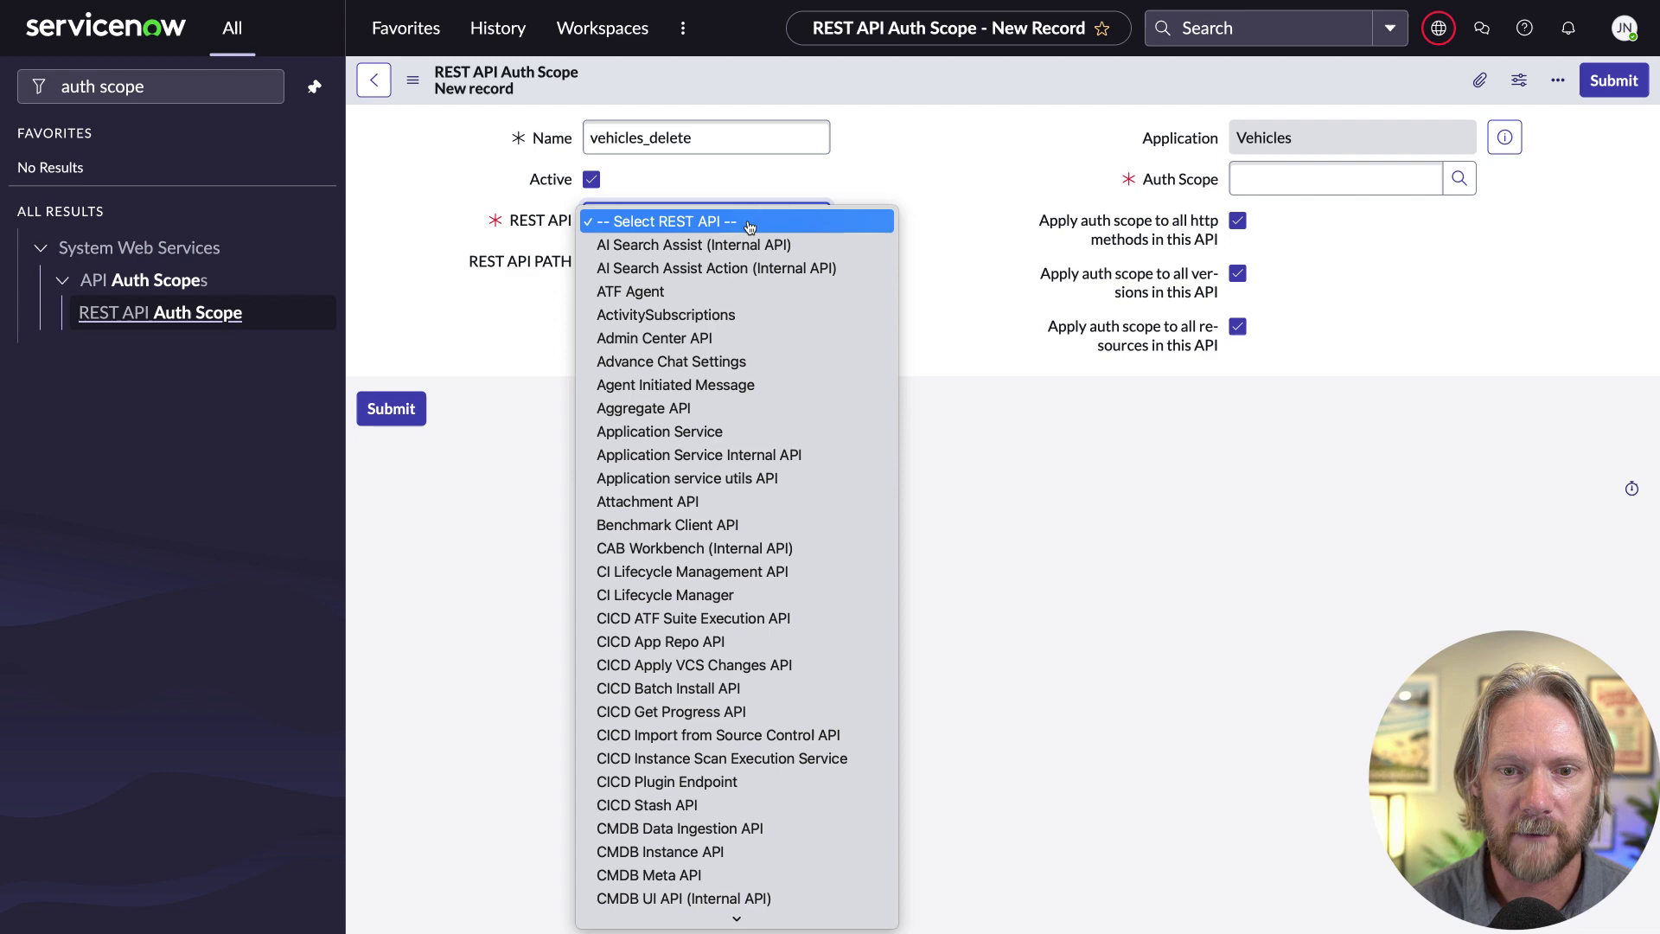
pyautogui.scroll(-15, 759, 563)
pyautogui.click(687, 703)
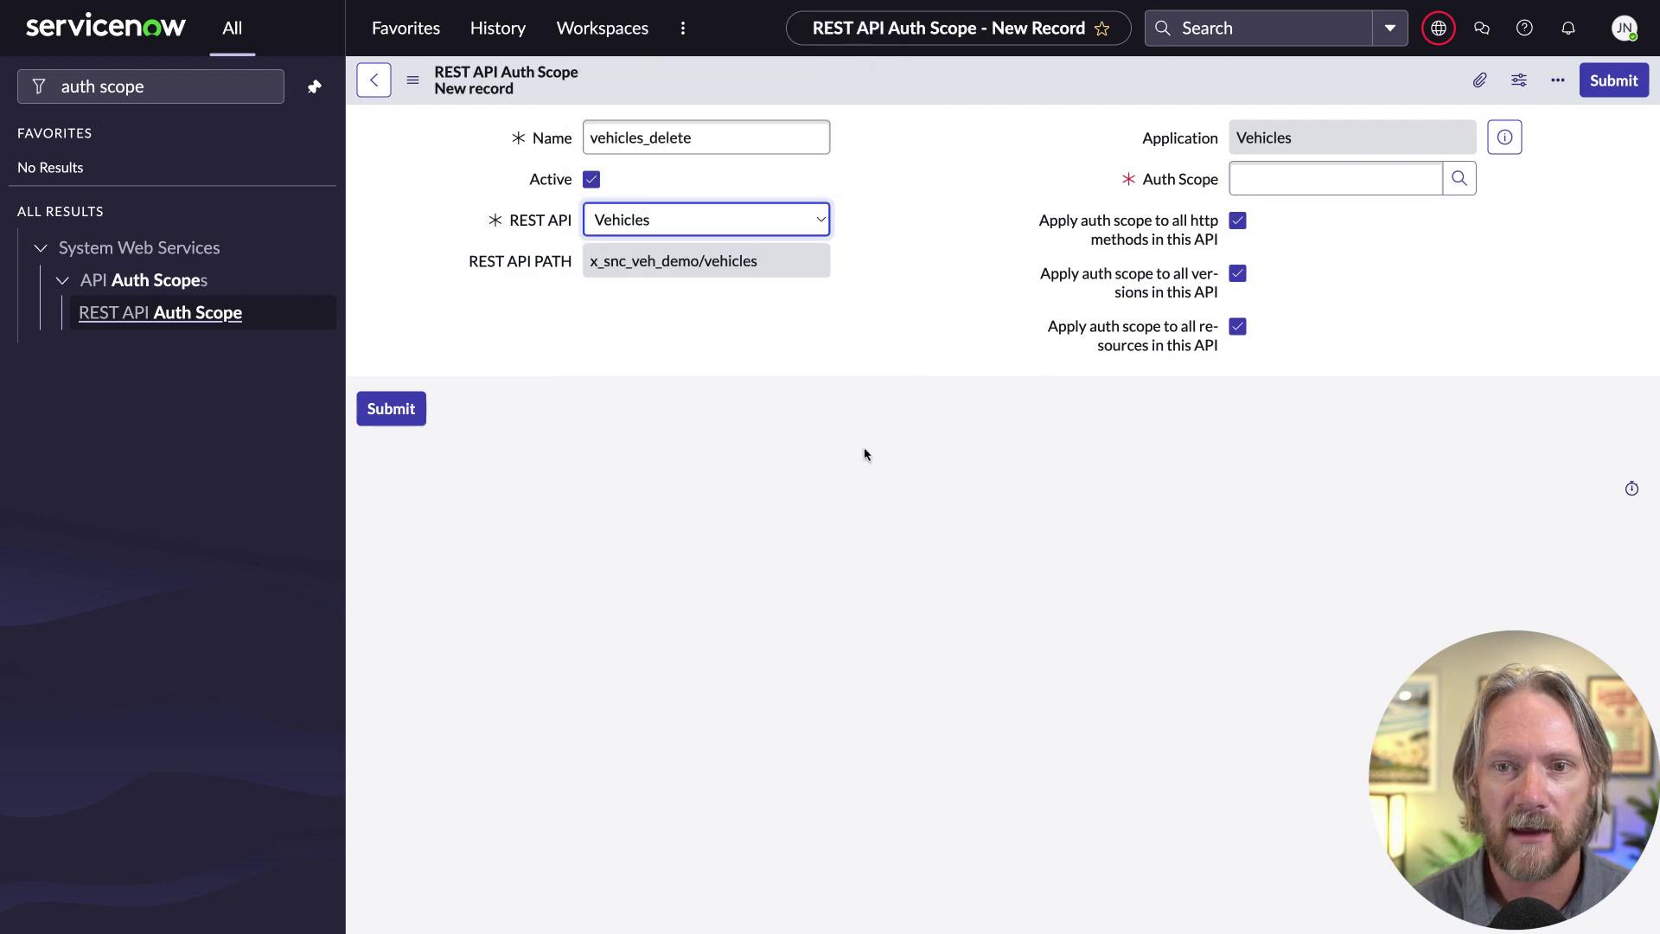
pyautogui.click(1237, 223)
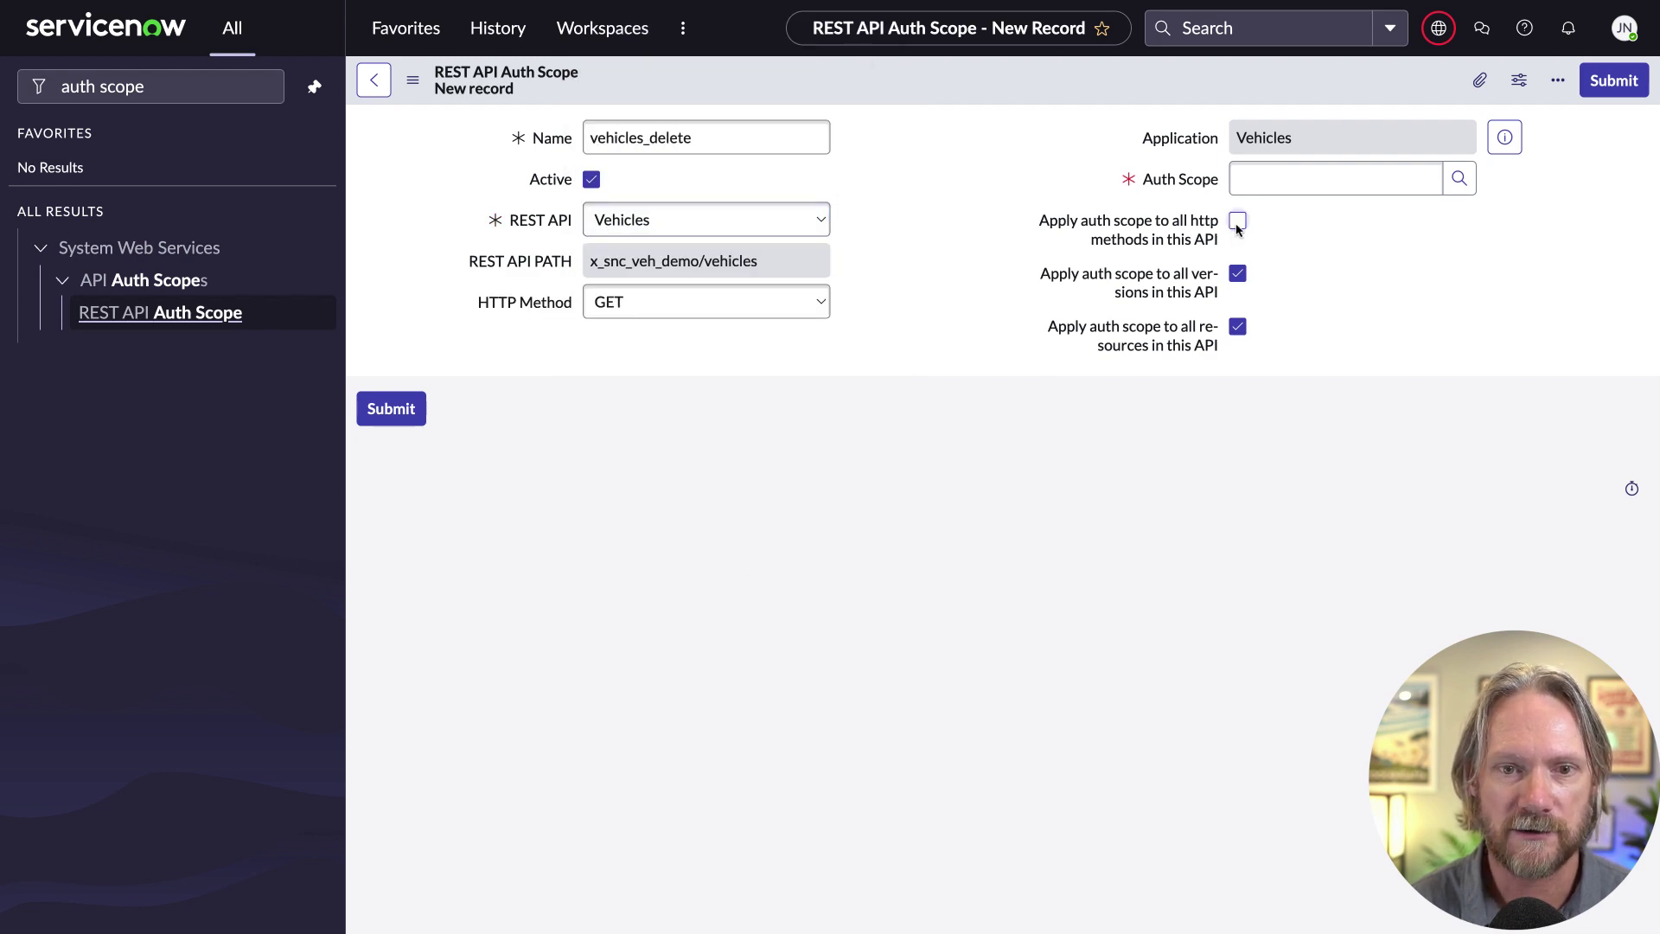
pyautogui.click(759, 312)
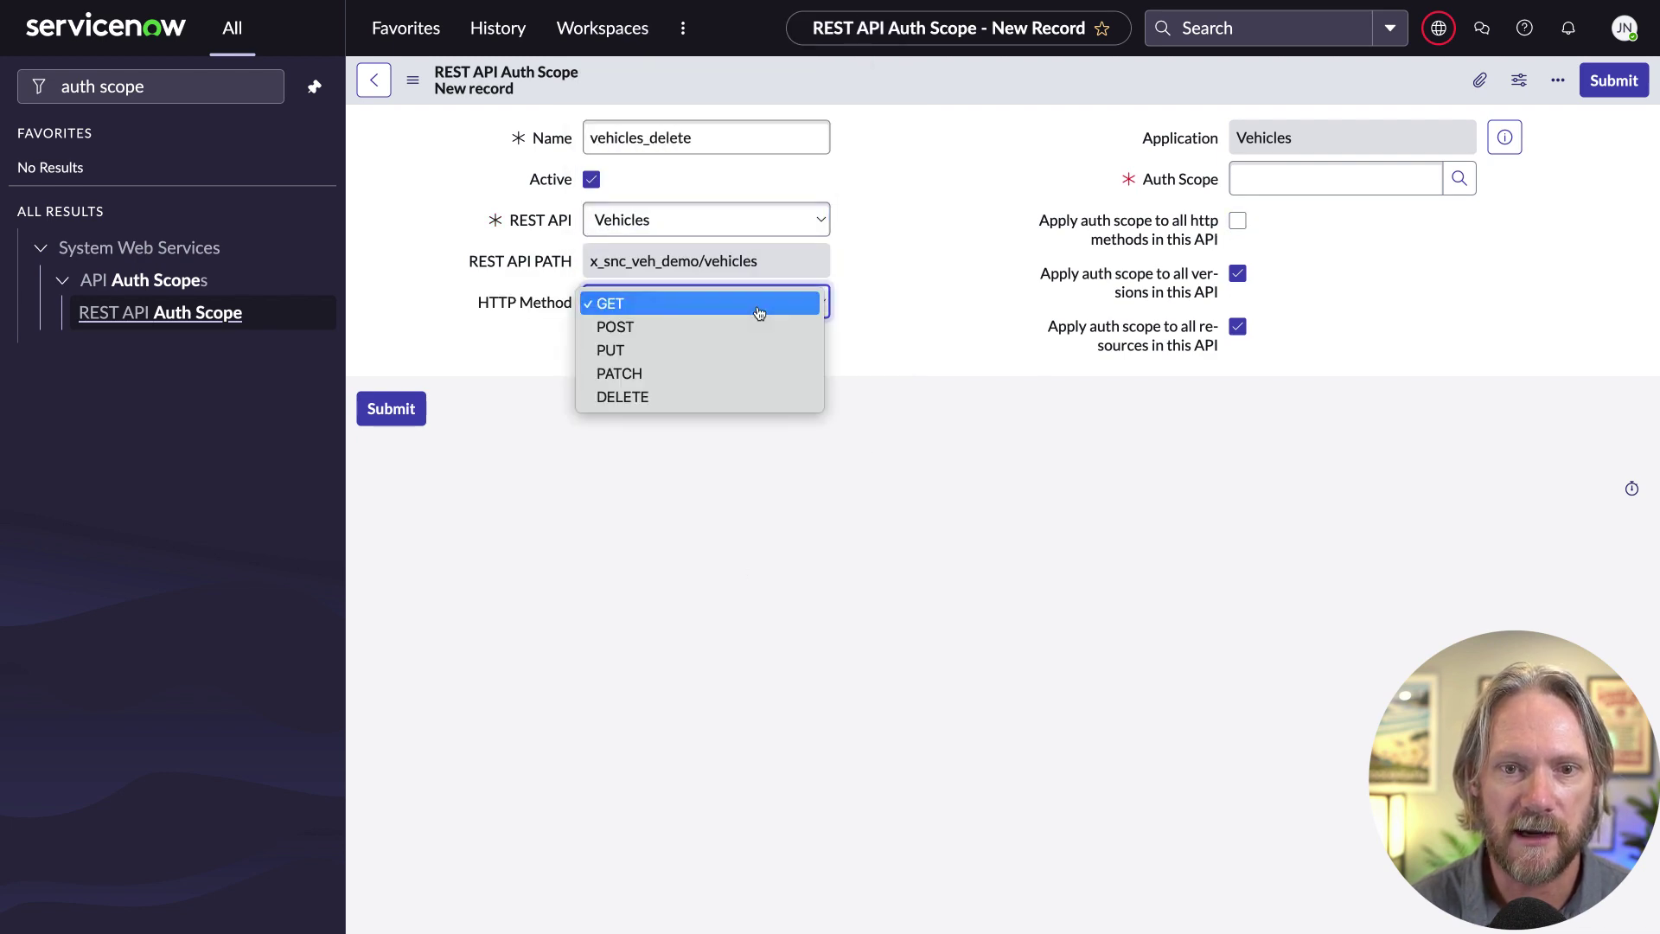
pyautogui.click(704, 398)
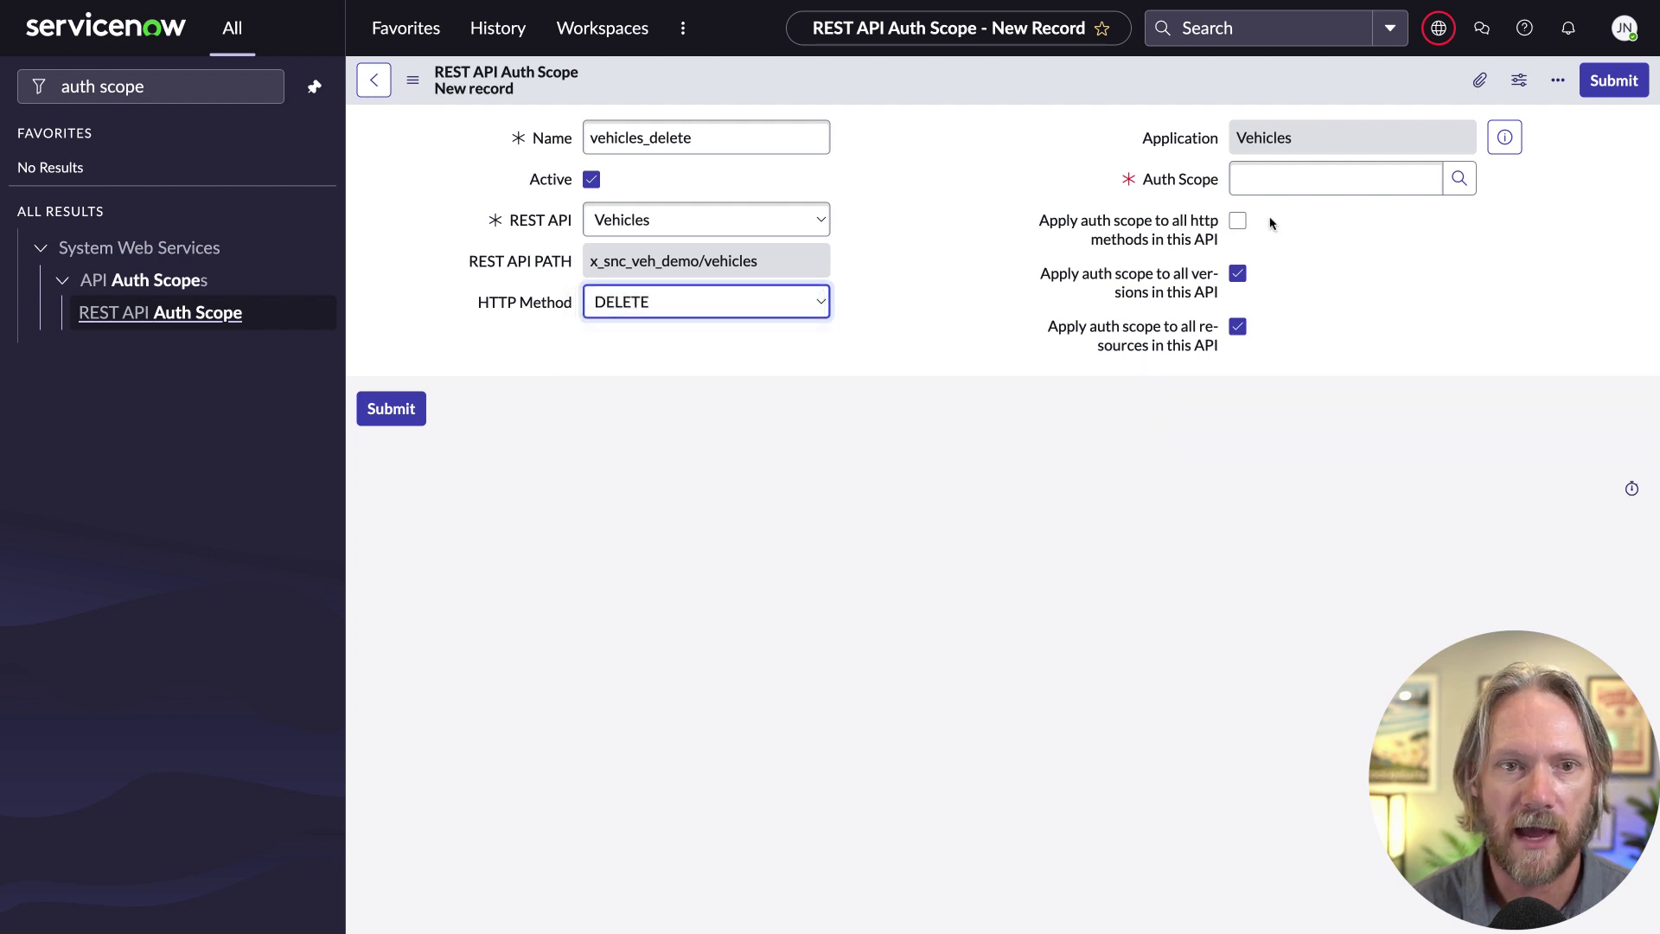
pyautogui.click(1460, 178)
# Create authentication scope vehicles_delete ('Delete vehicles using Vehicle API.') and save the REST API auth scope with it
pyautogui.click(1621, 24)
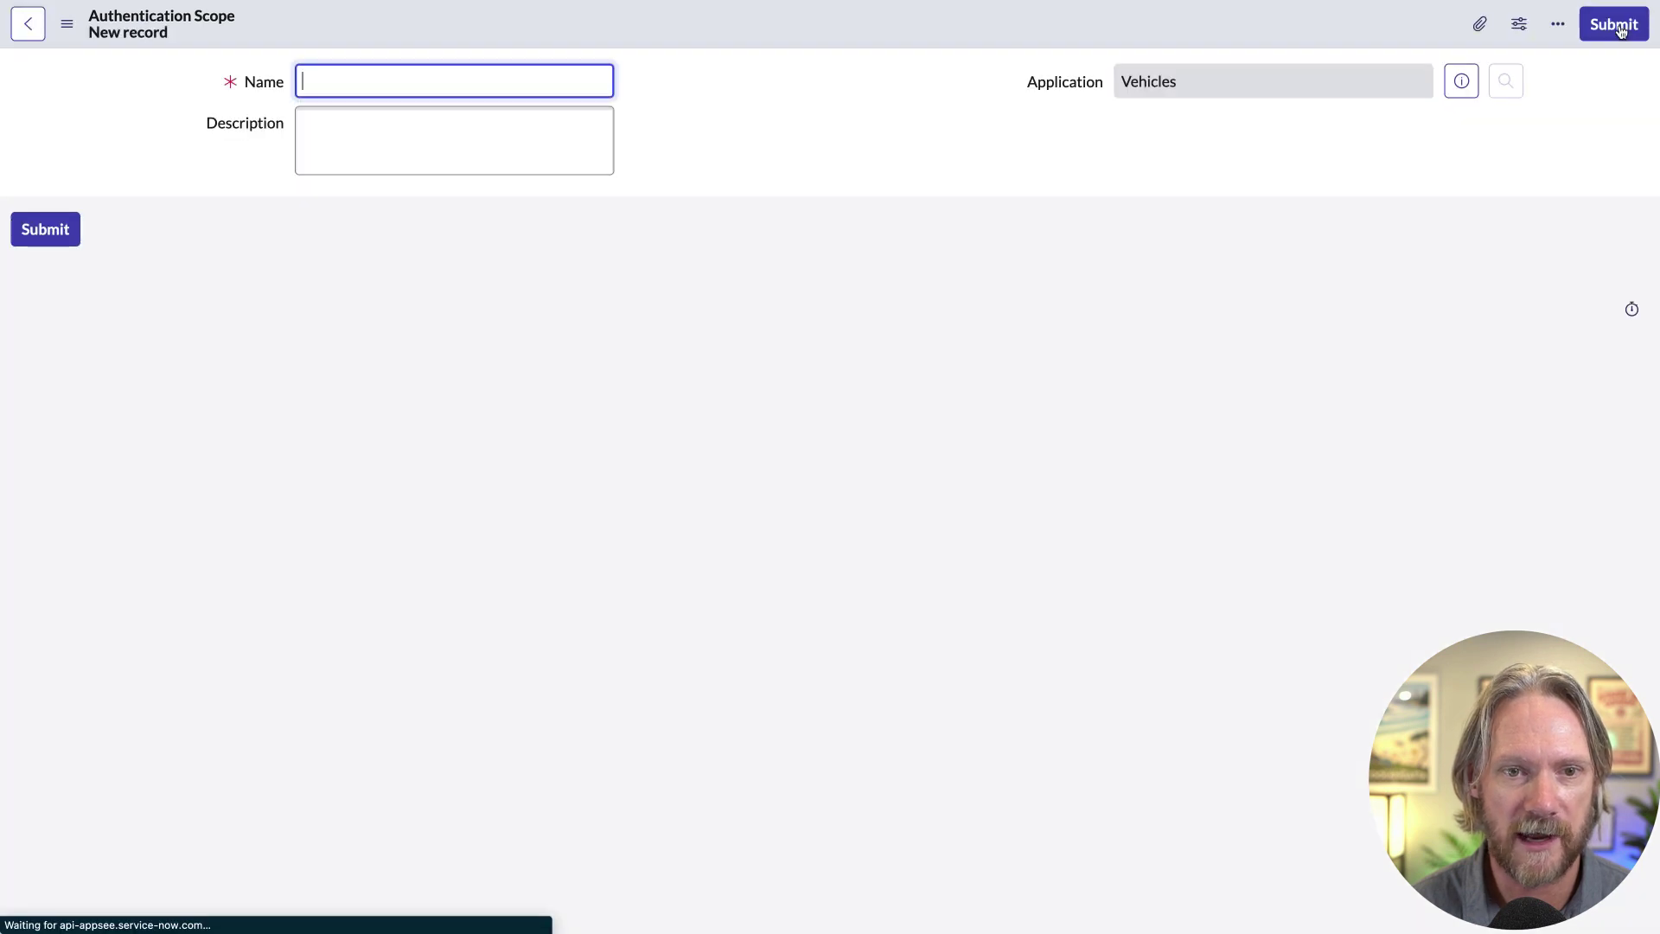
pyautogui.write('vehicles_delete')
pyautogui.click(533, 133)
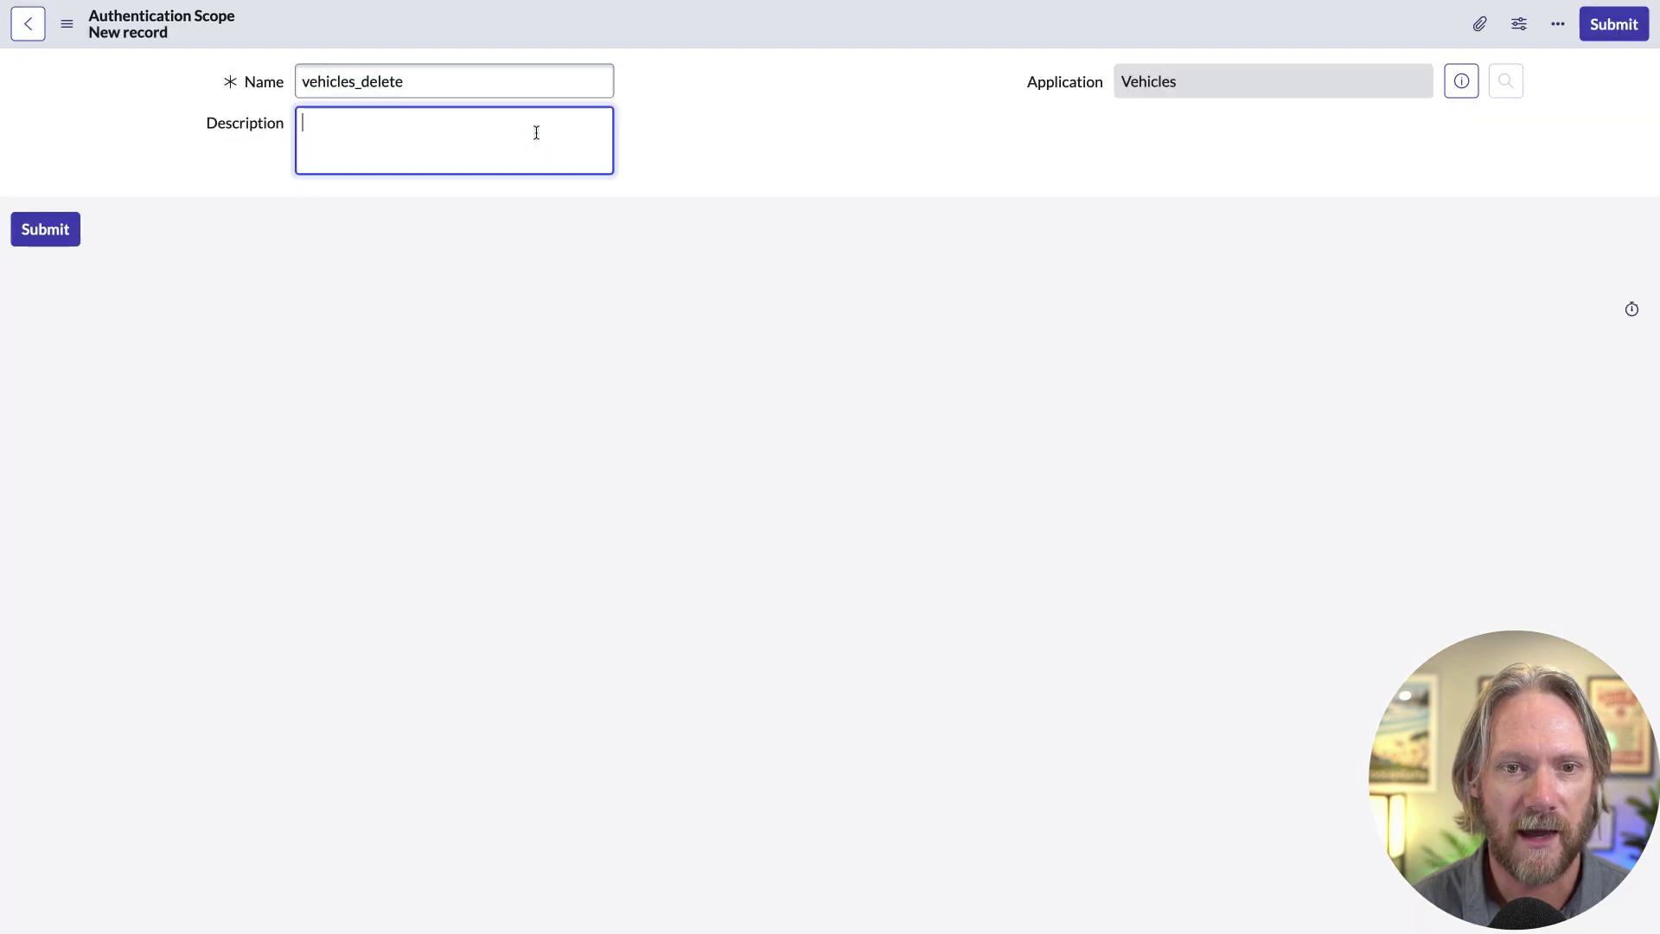
pyautogui.write('Delete vehicles using Vehicle')
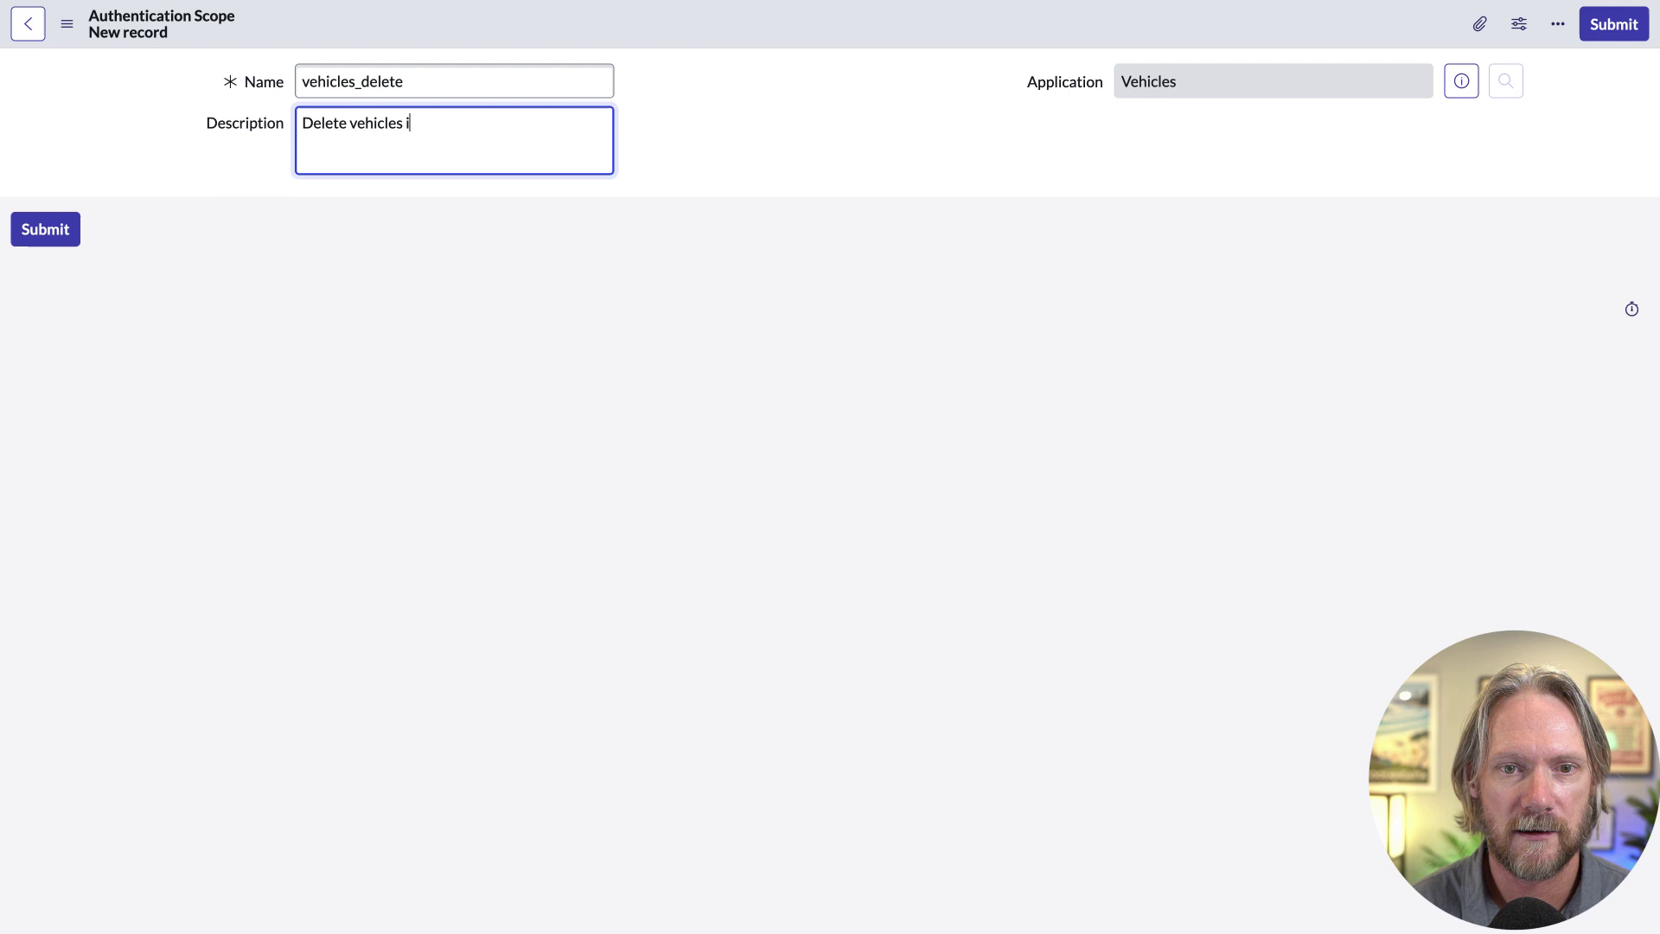
pyautogui.write(' API.')
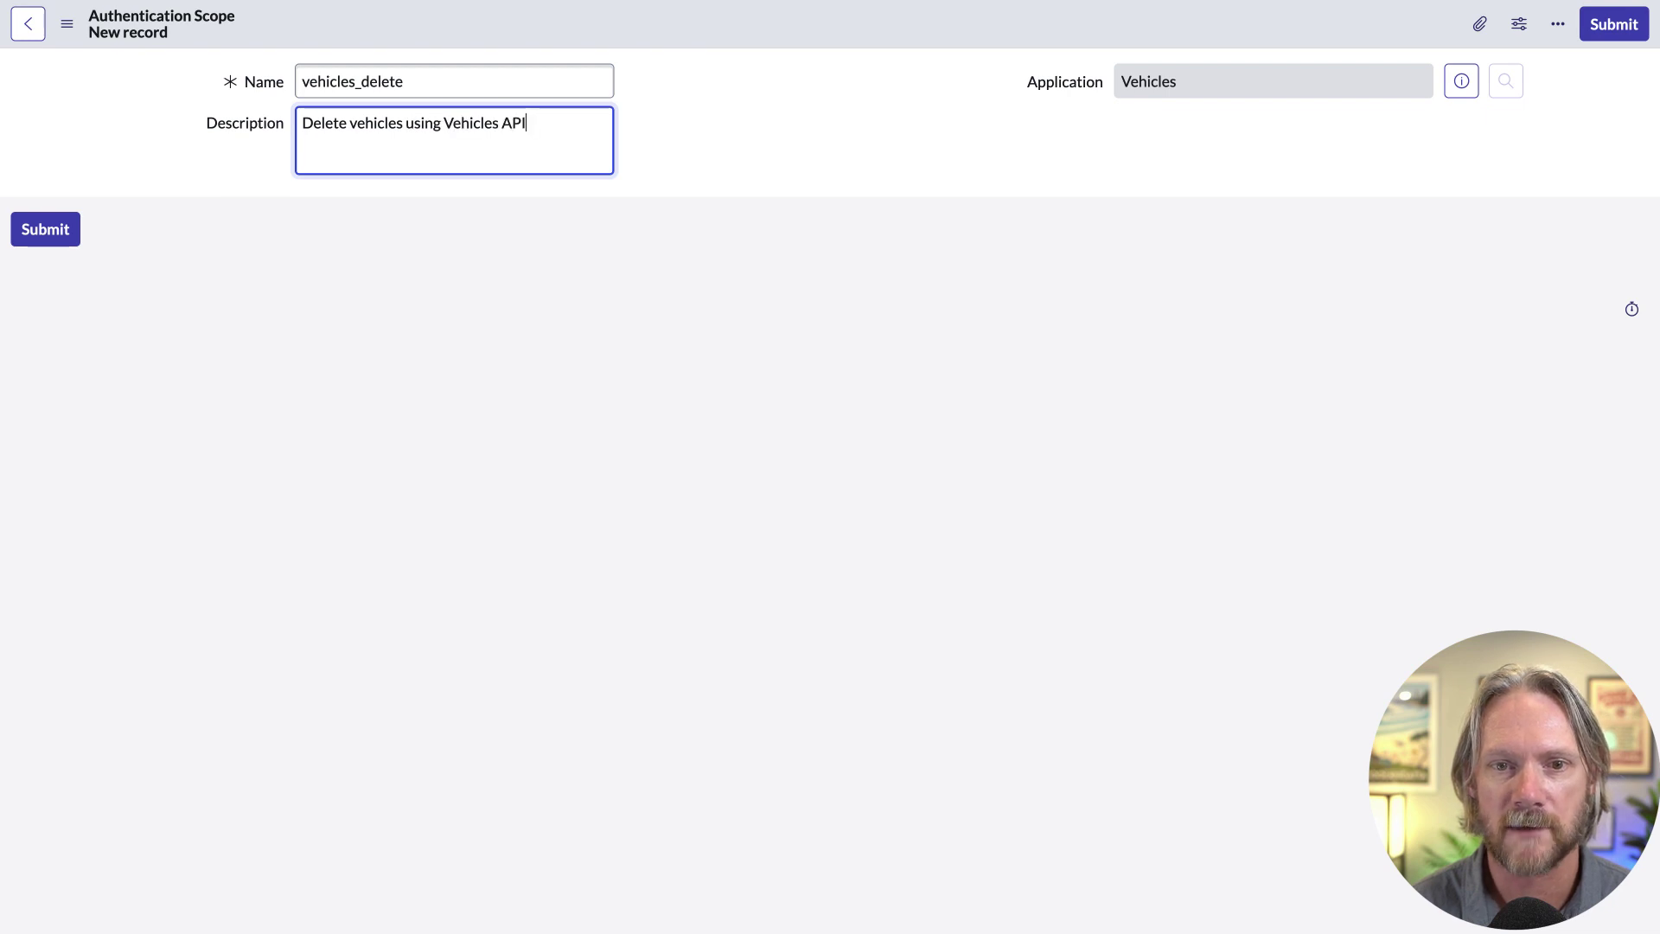
pyautogui.click(1611, 25)
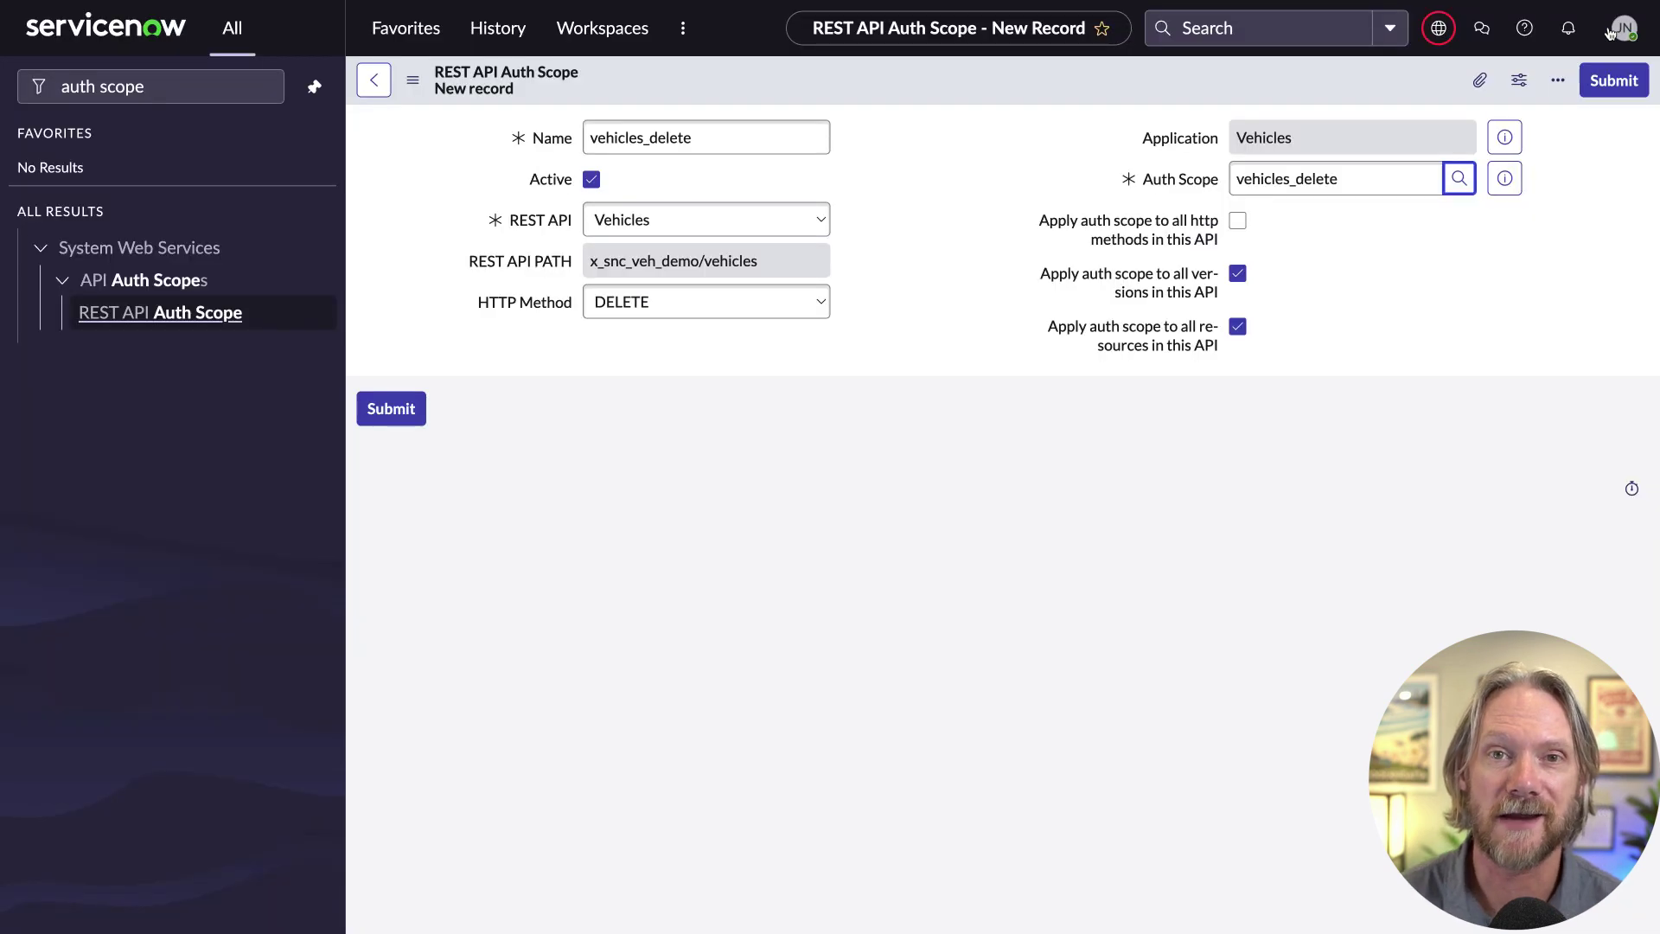
pyautogui.click(1600, 83)
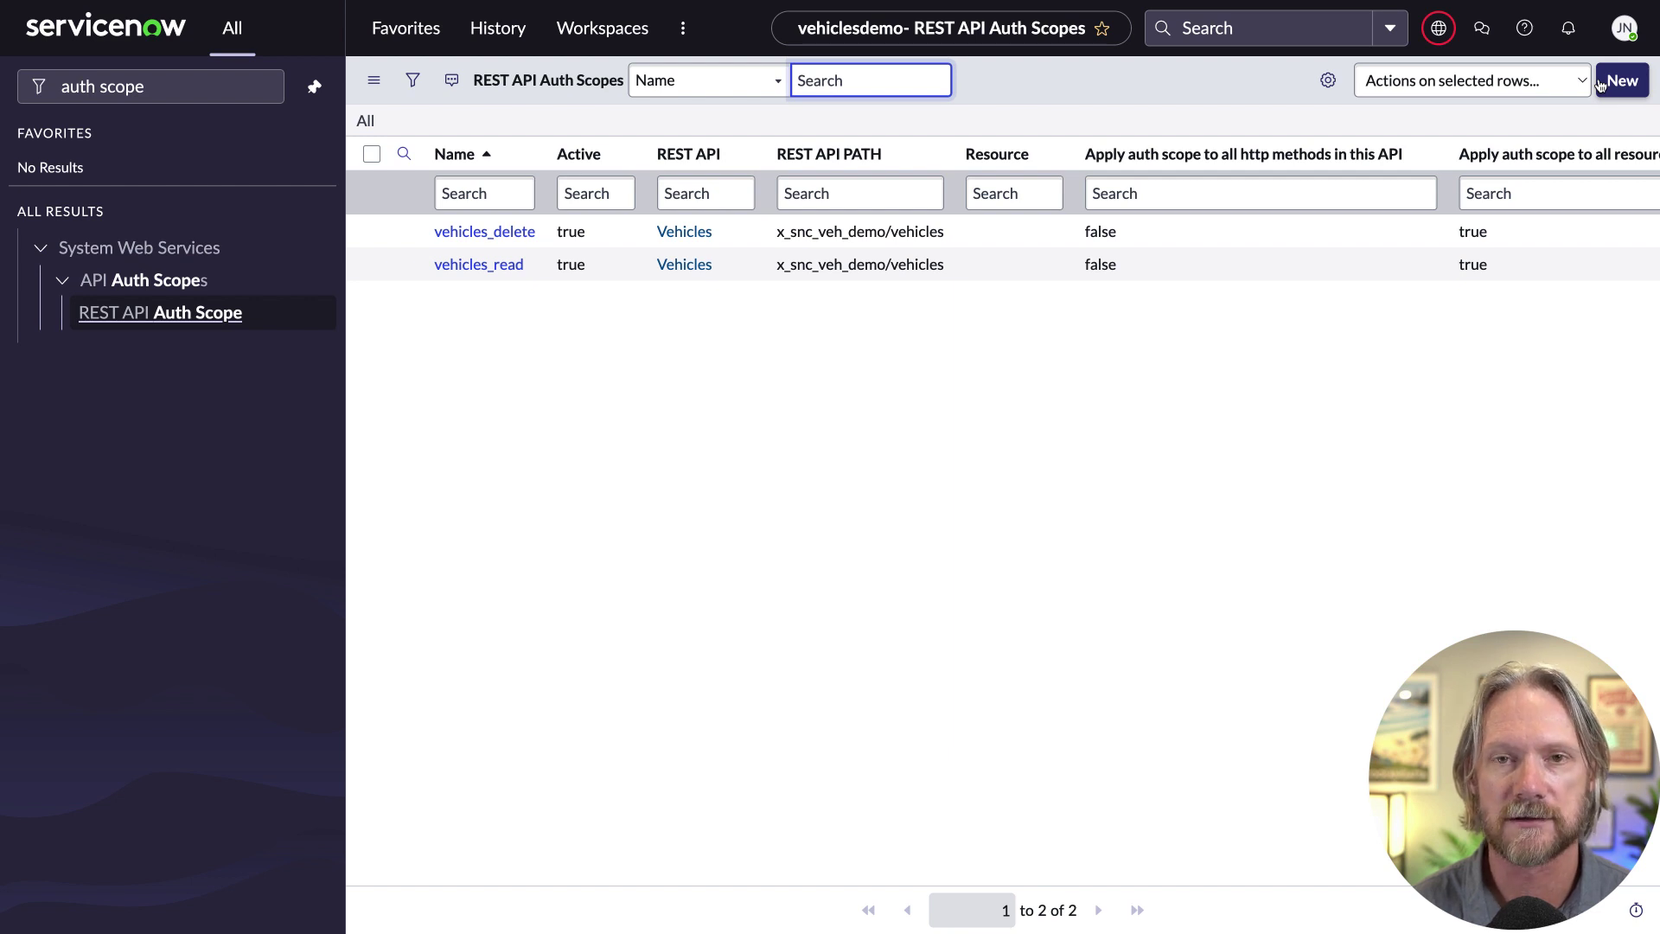
# Filter the navigator for 'oauth' and open Vehicles Scripted REST API in the Application Registry
pyautogui.doubleClick(153, 89)
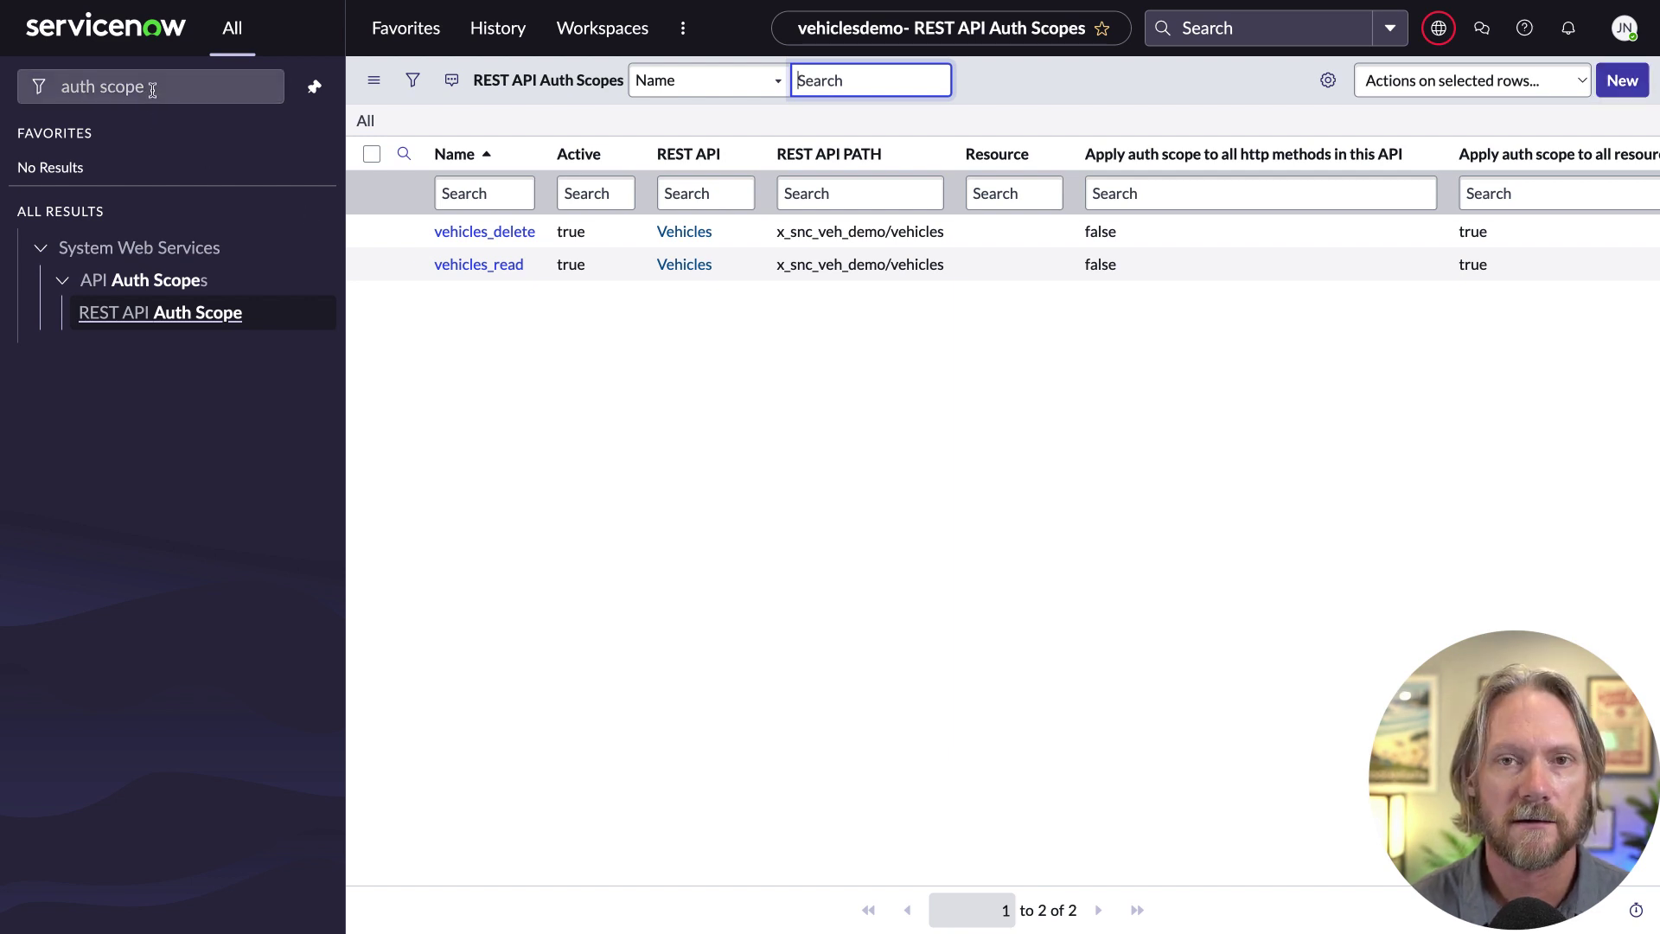
pyautogui.hotkey('ctrl', 'a')
pyautogui.write('oauth')
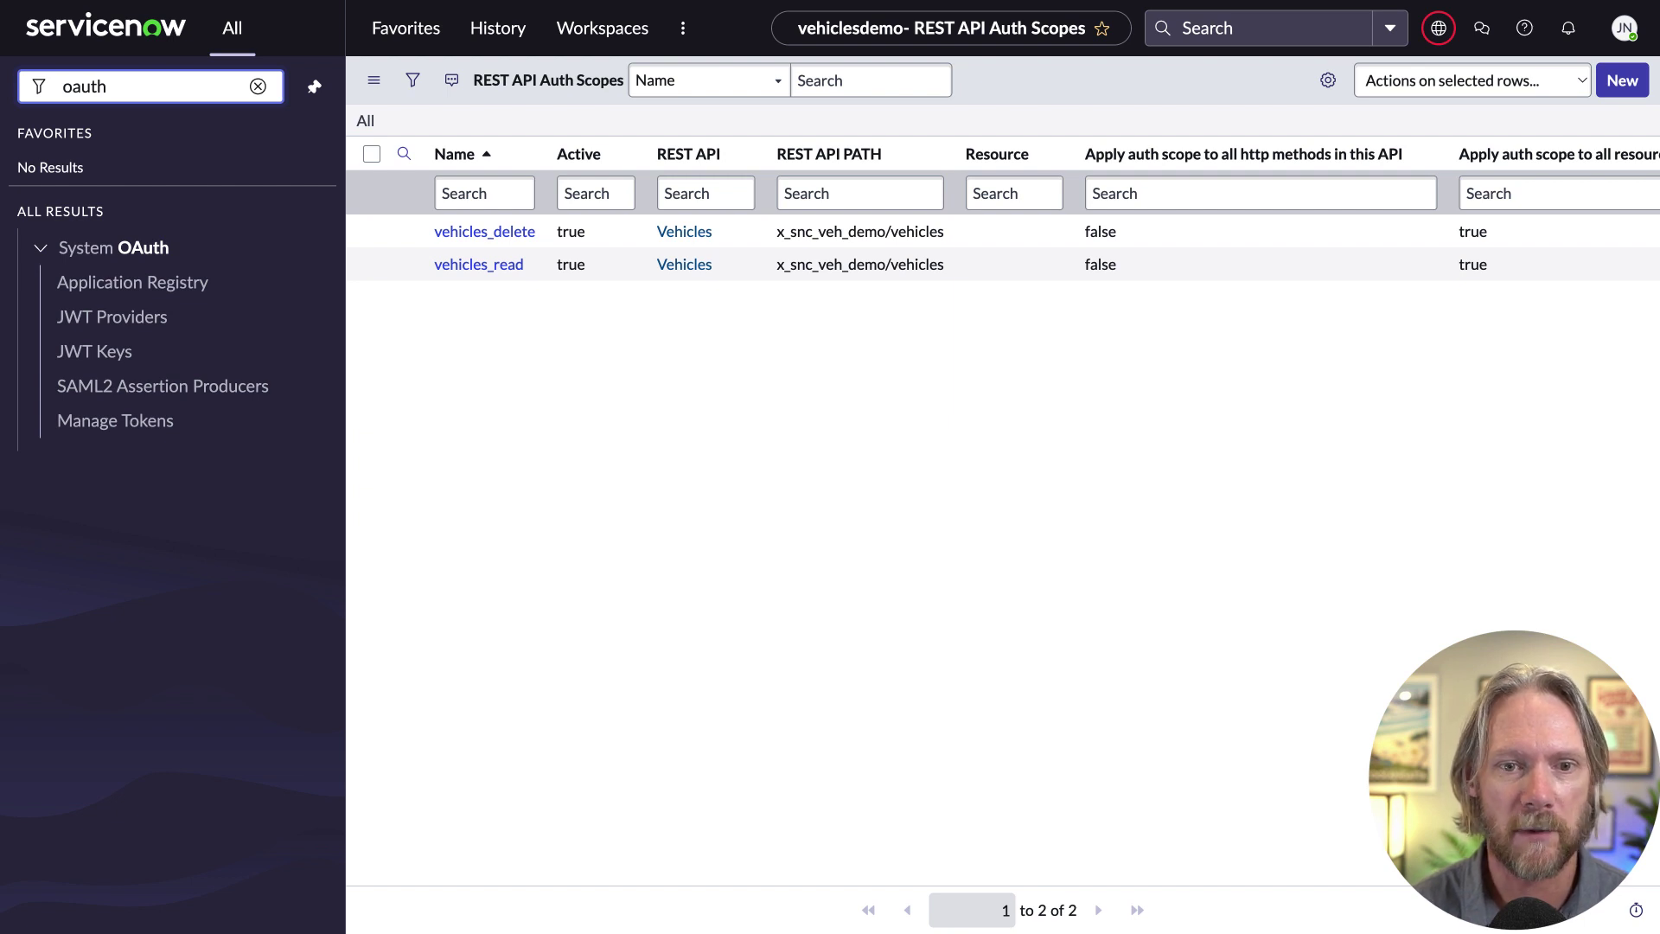
pyautogui.click(141, 285)
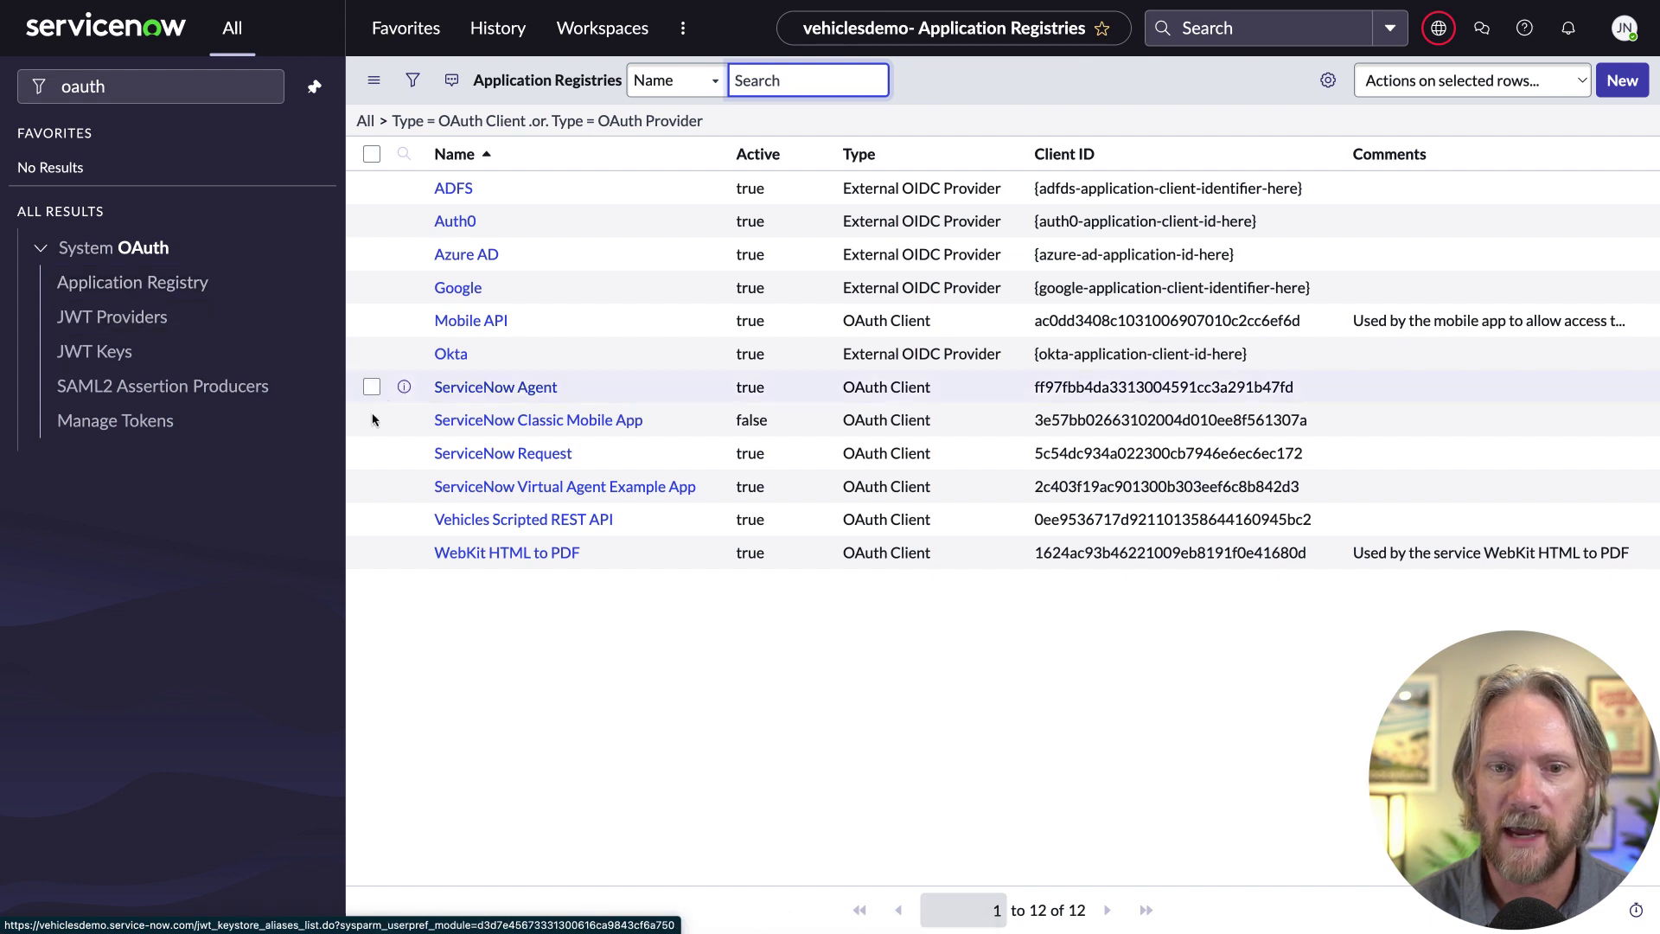
pyautogui.click(490, 521)
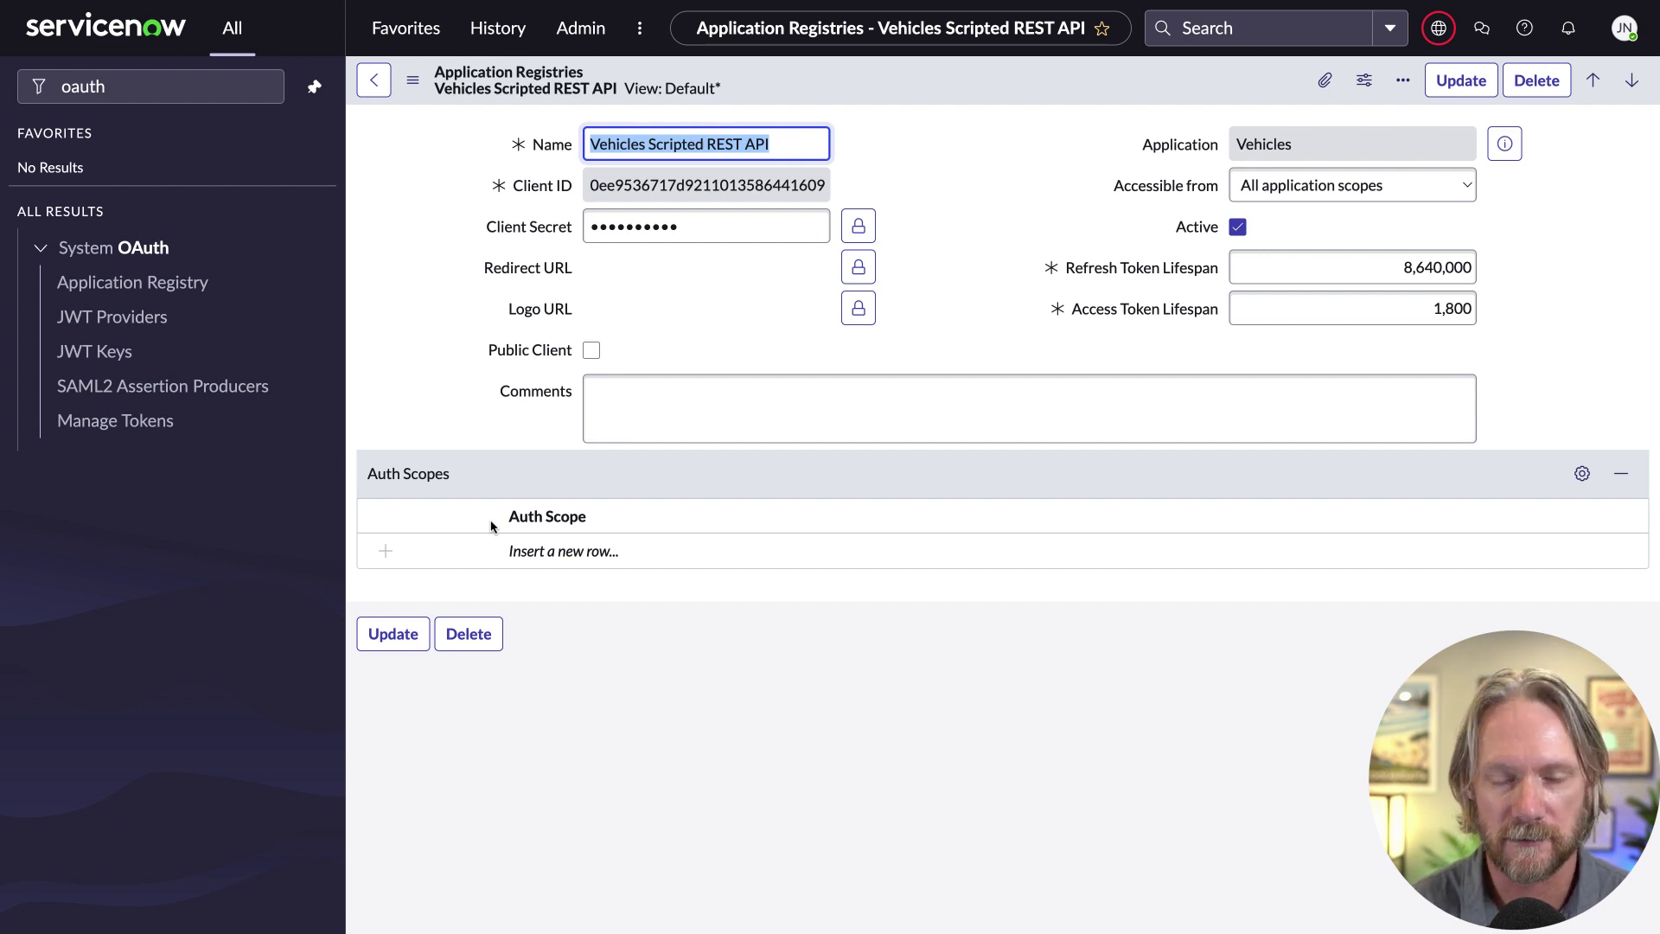
# Add a vehicles_read row to the registry's Auth Scopes and update the record
pyautogui.doubleClick(566, 553)
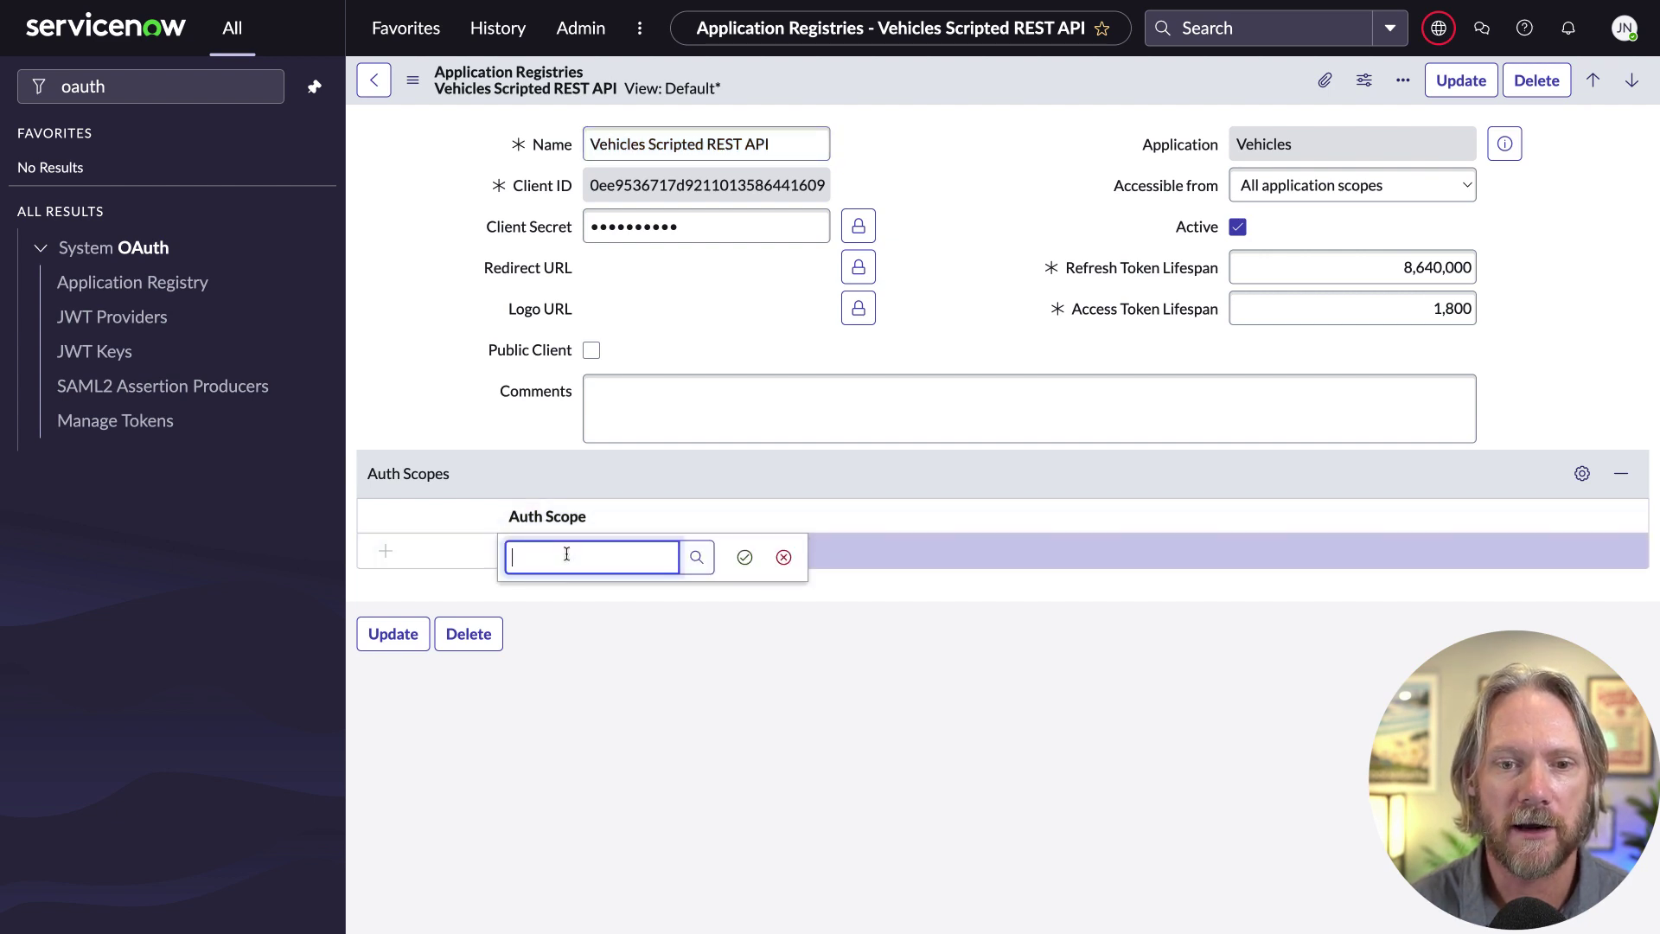
pyautogui.write('veh')
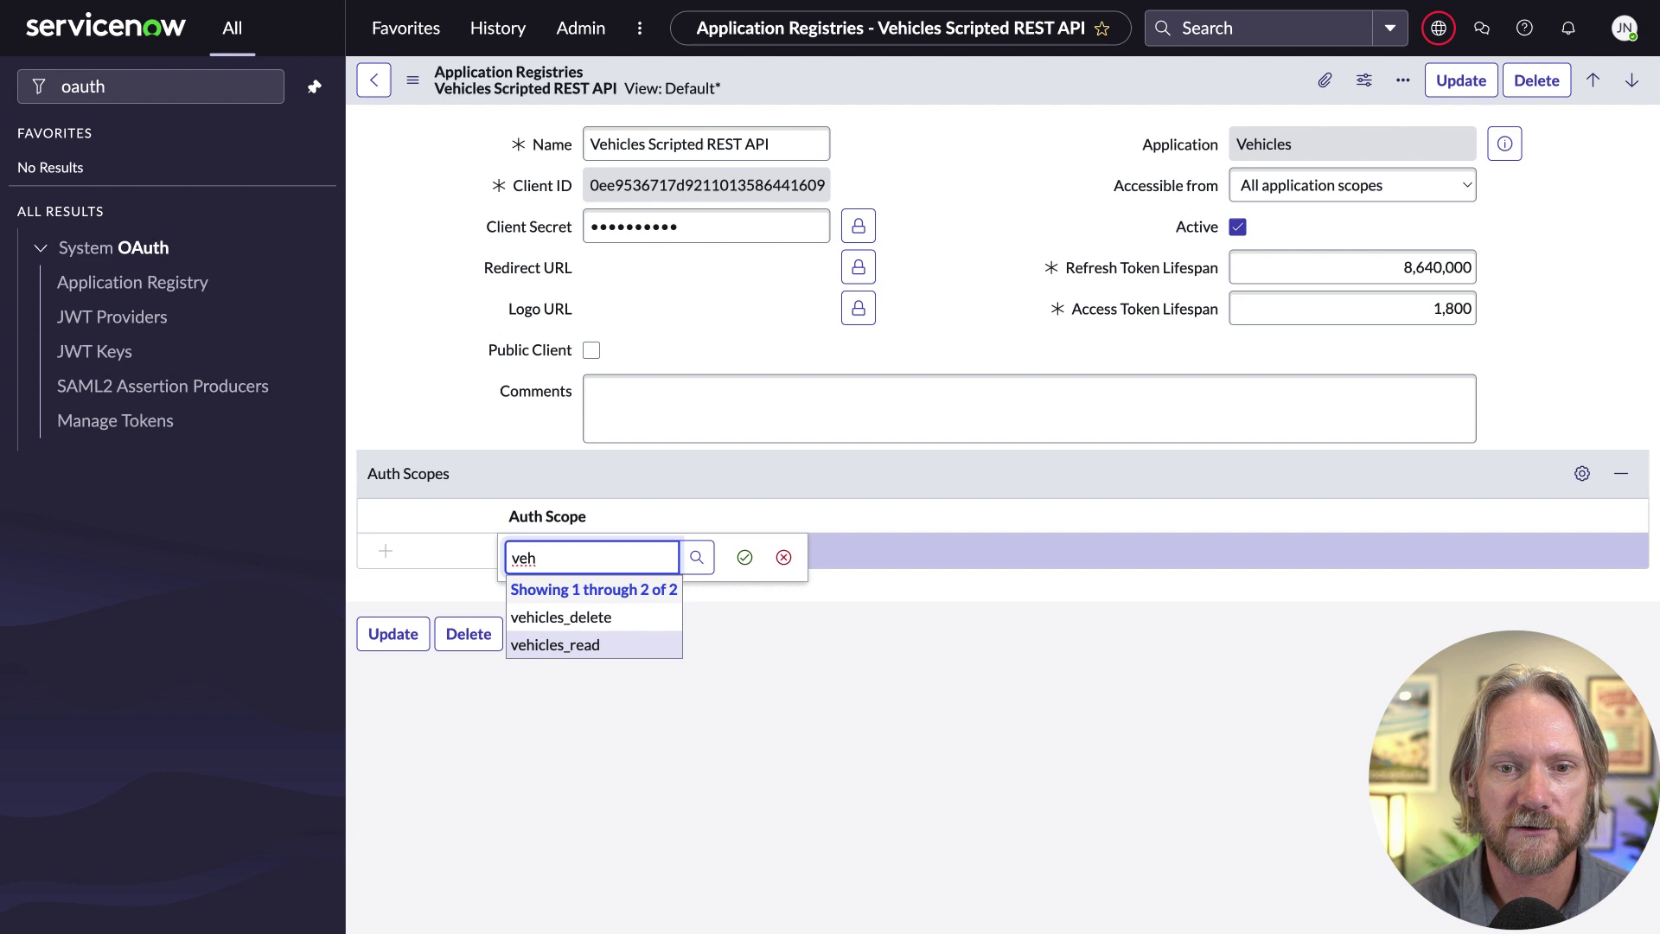
pyautogui.press('Return')
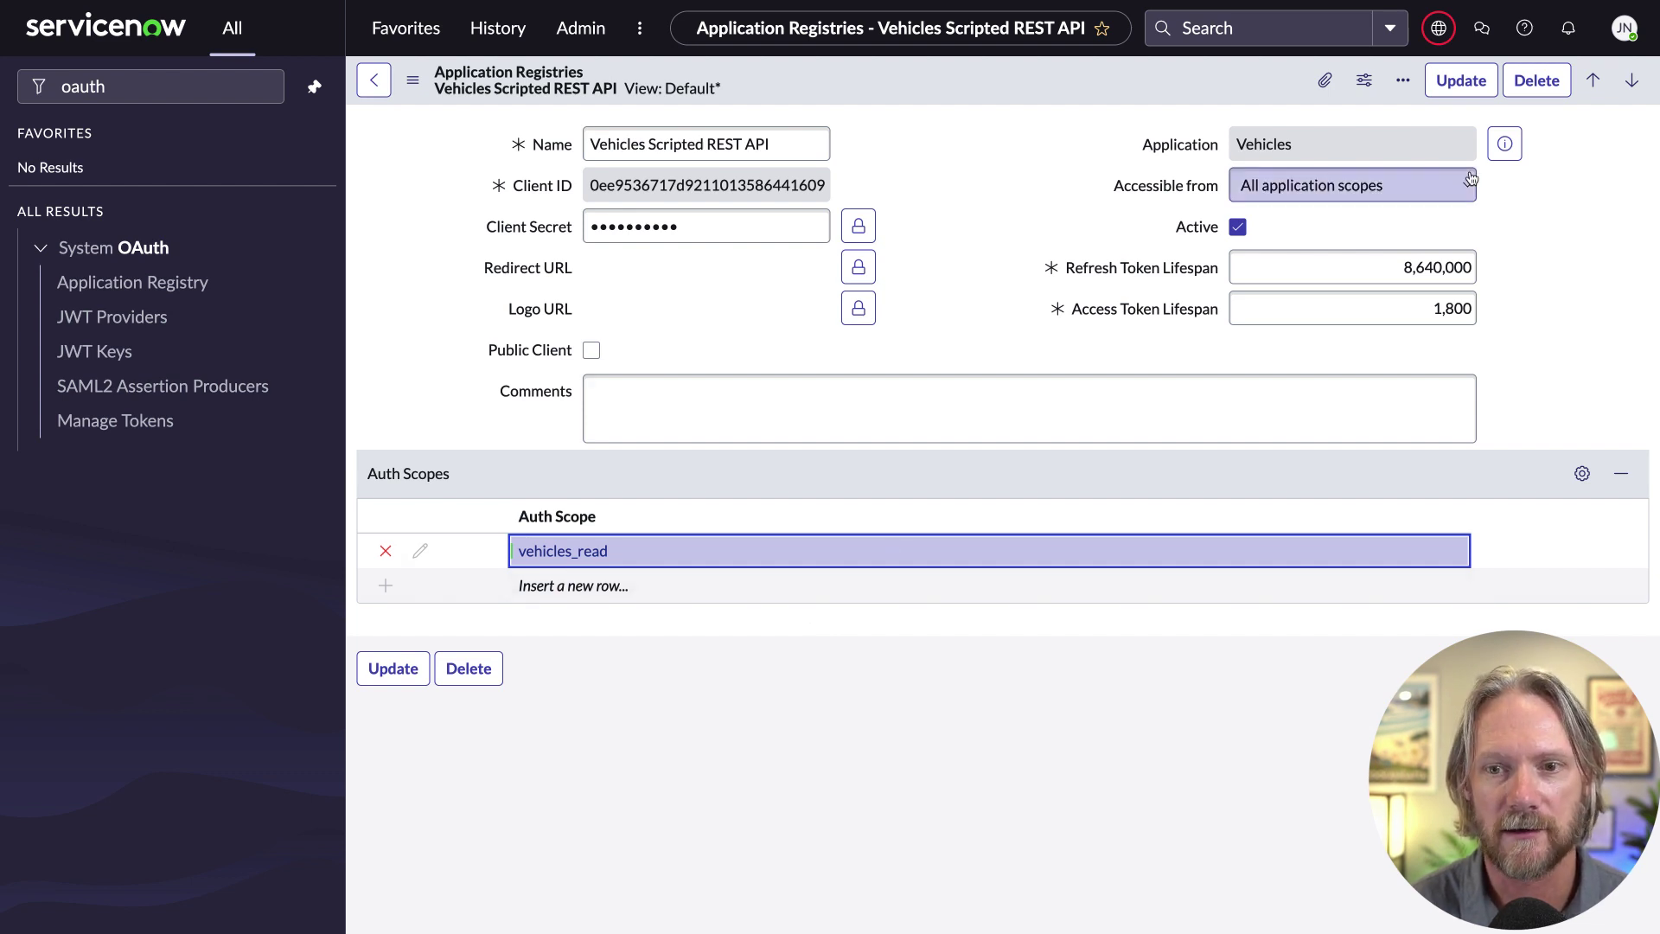
pyautogui.click(1459, 86)
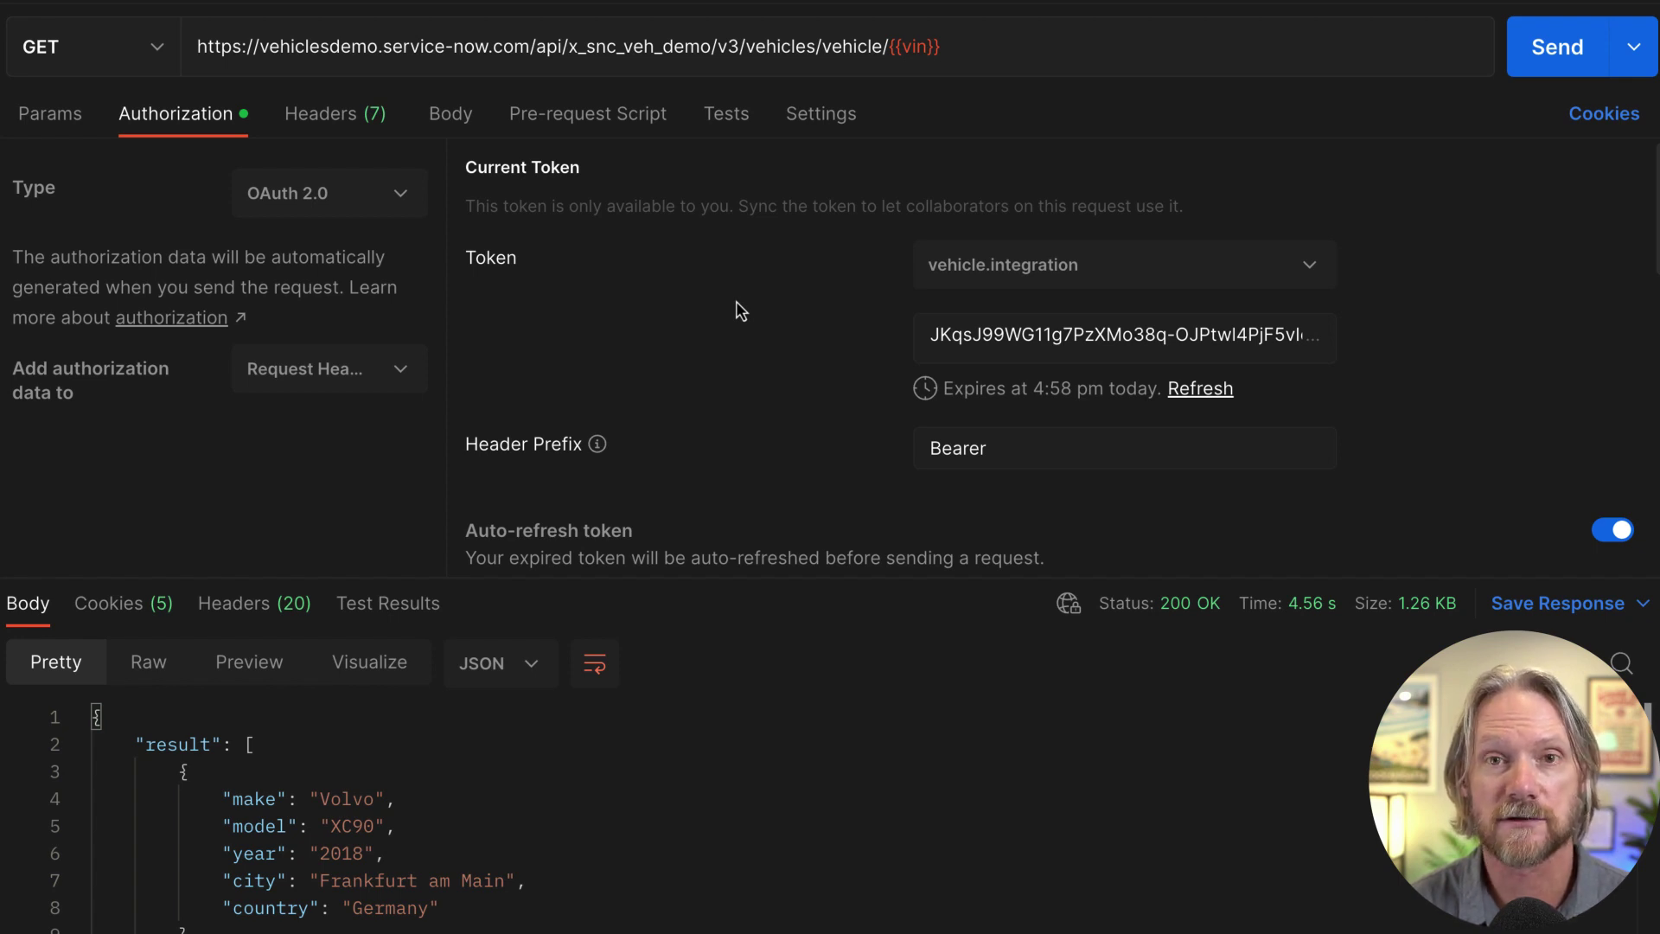
# Get a new vehicle.integration access token in Postman and review its details (scope vehicles_read, expires_in 1799)
pyautogui.scroll(-8, 741, 311)
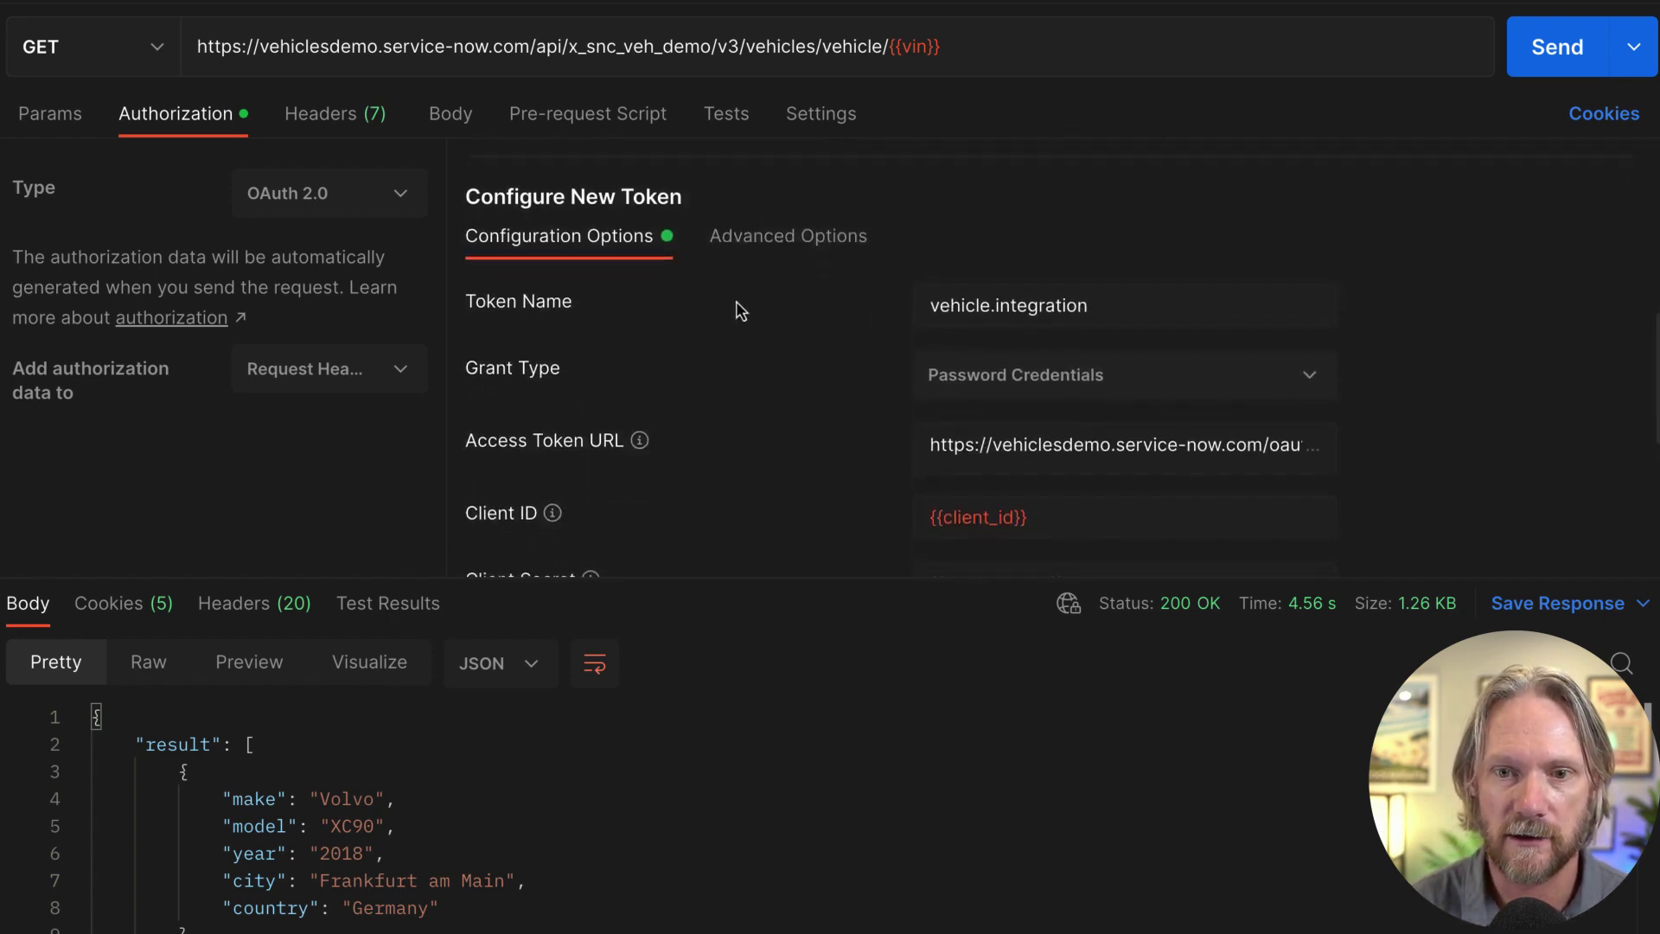
pyautogui.scroll(-4, 740, 311)
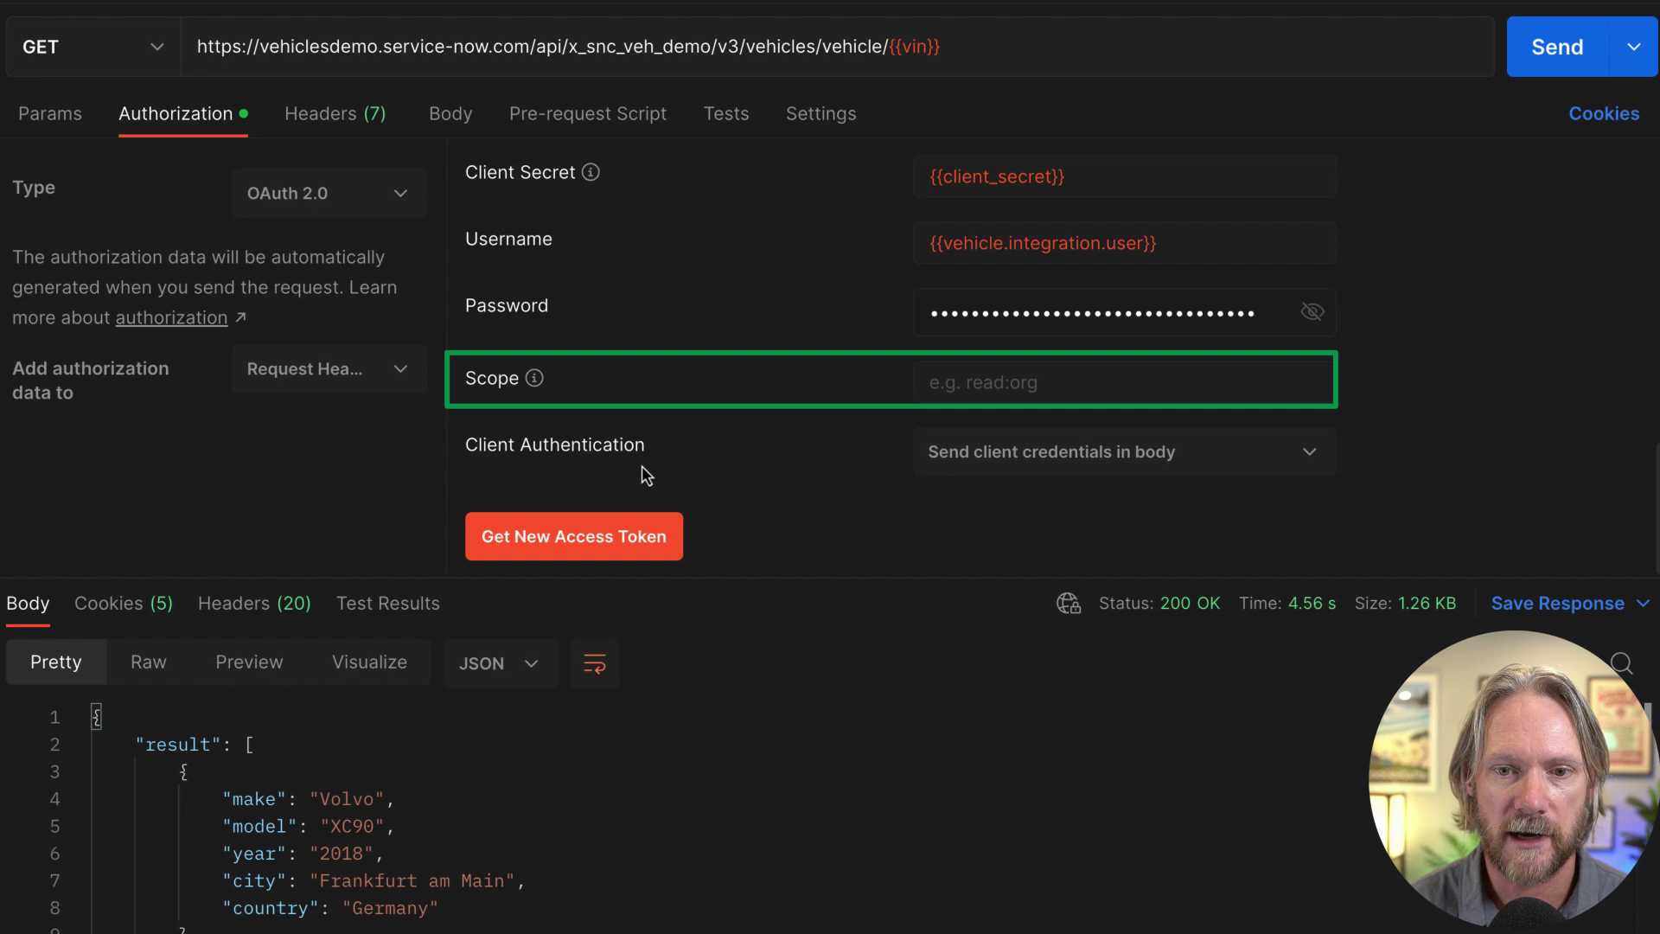
pyautogui.click(572, 545)
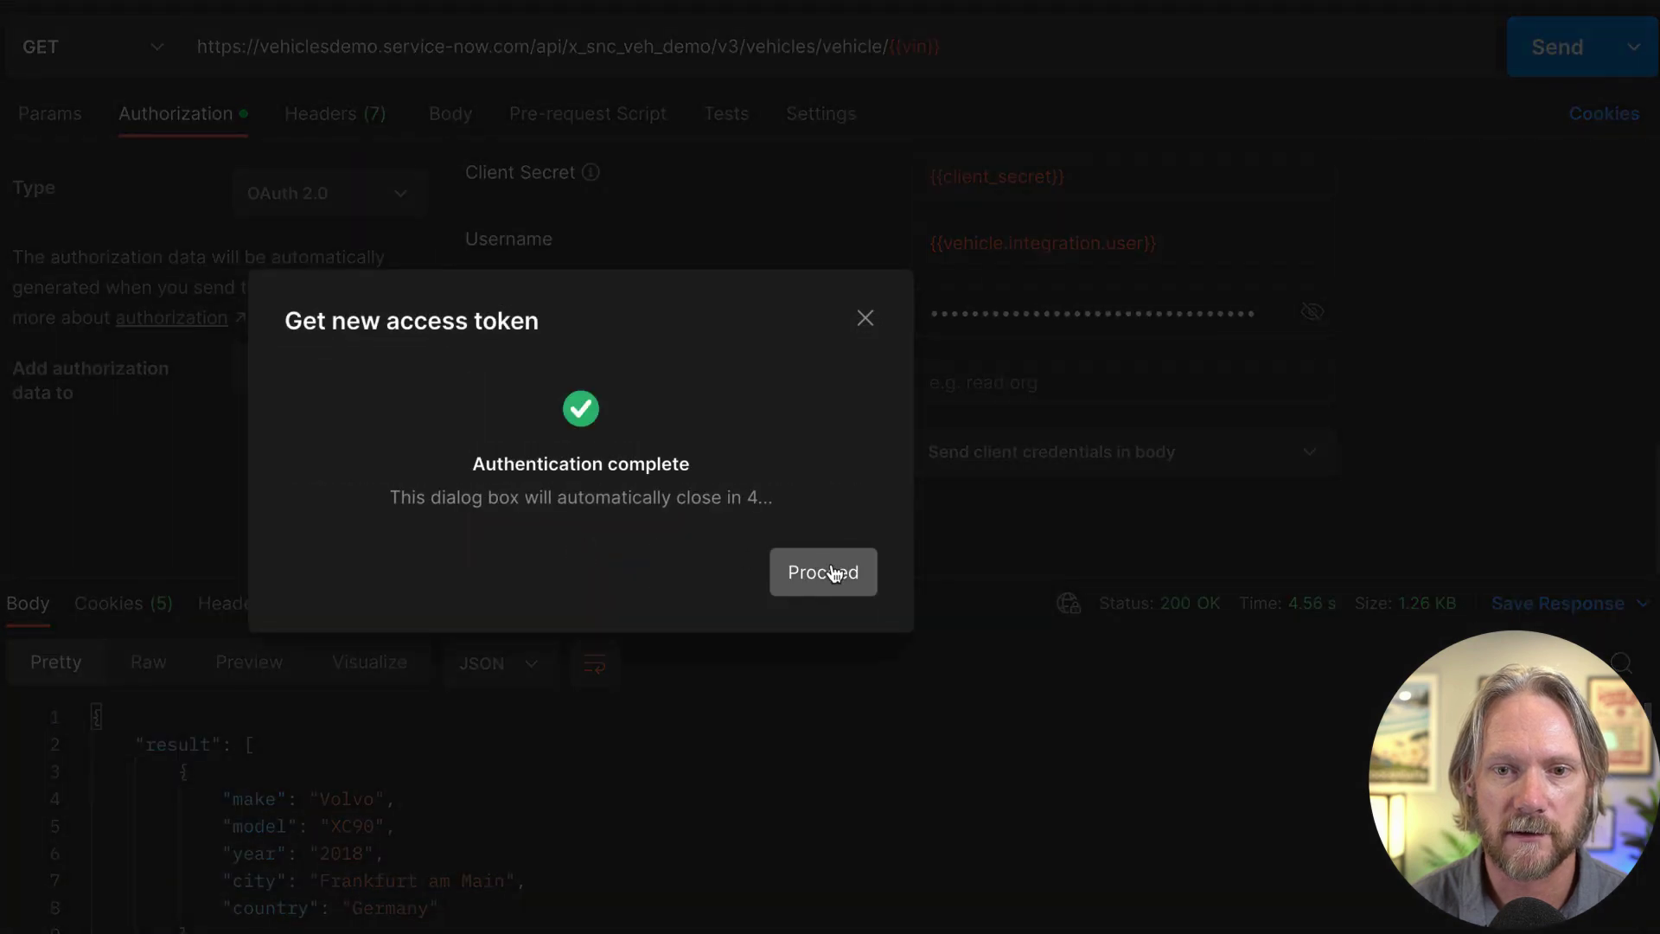
pyautogui.click(836, 572)
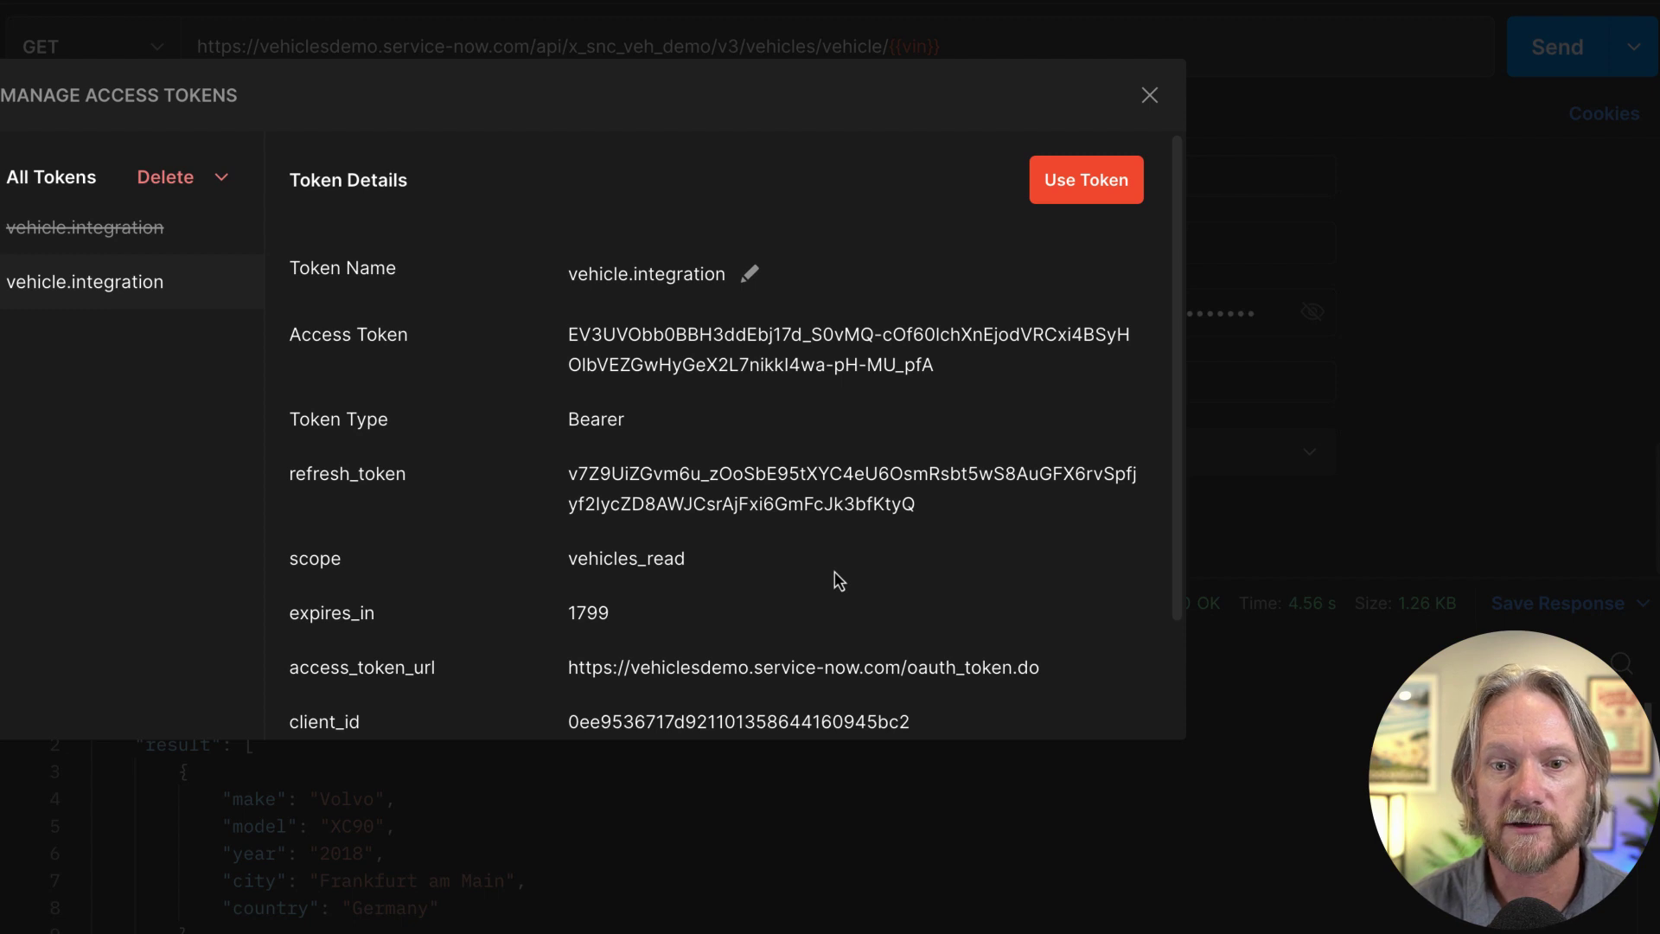
pyautogui.scroll(-3, 838, 581)
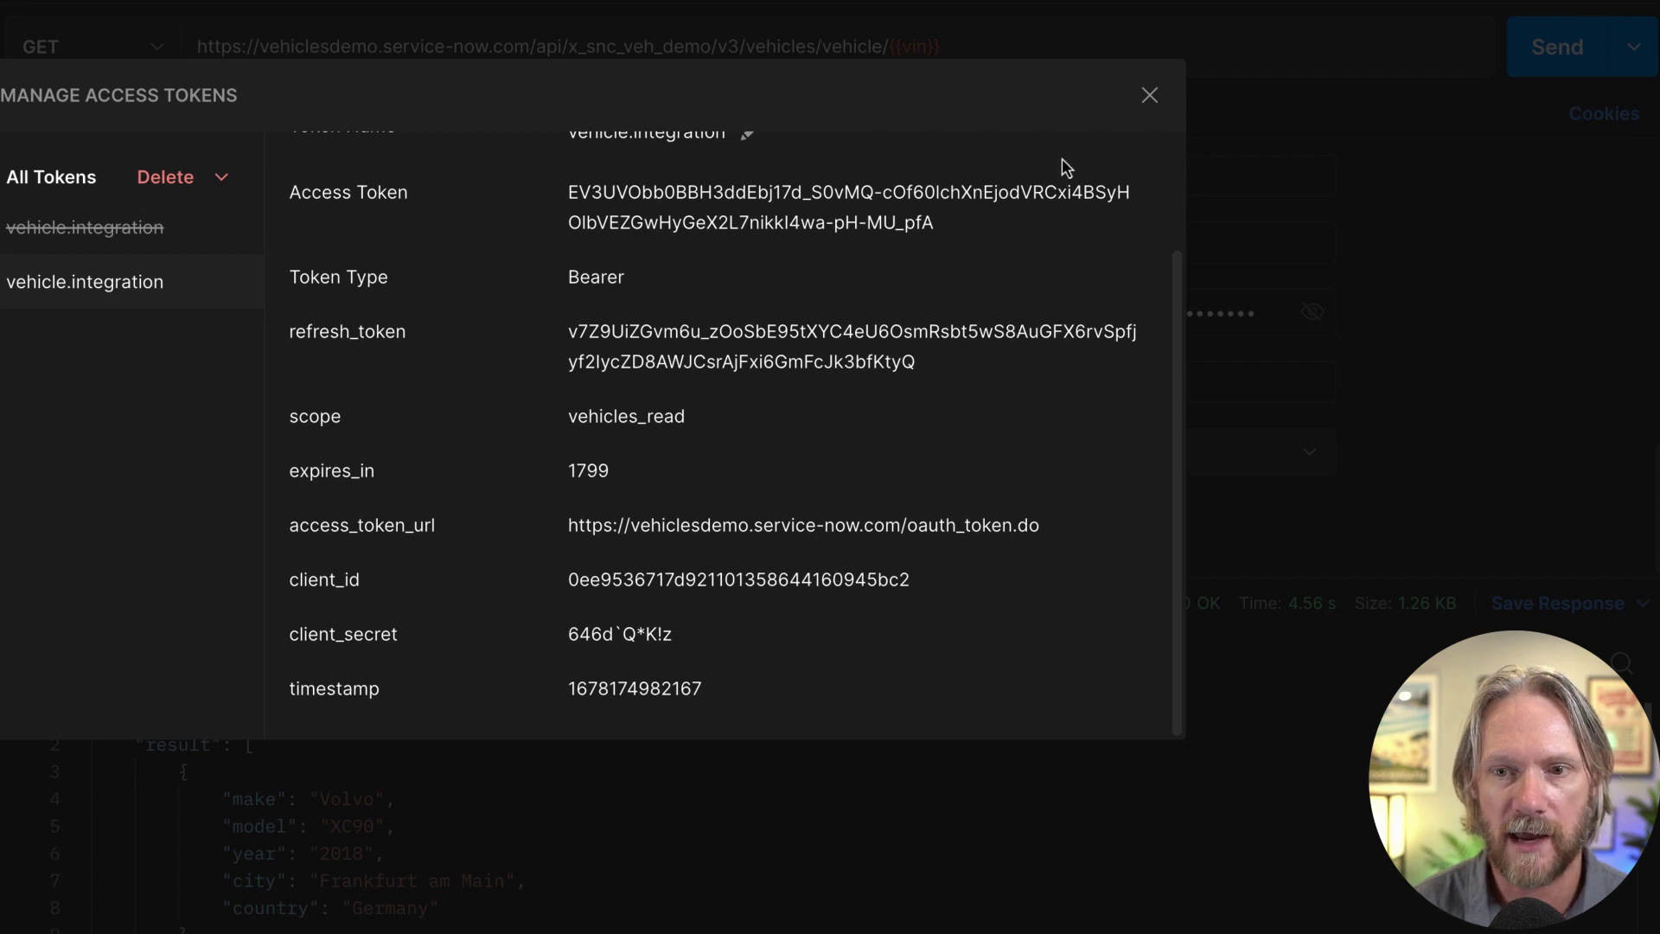
# Refresh the expired token and send the v3 Get Vehicles search for XC90 and XC70 models
pyautogui.click(1147, 97)
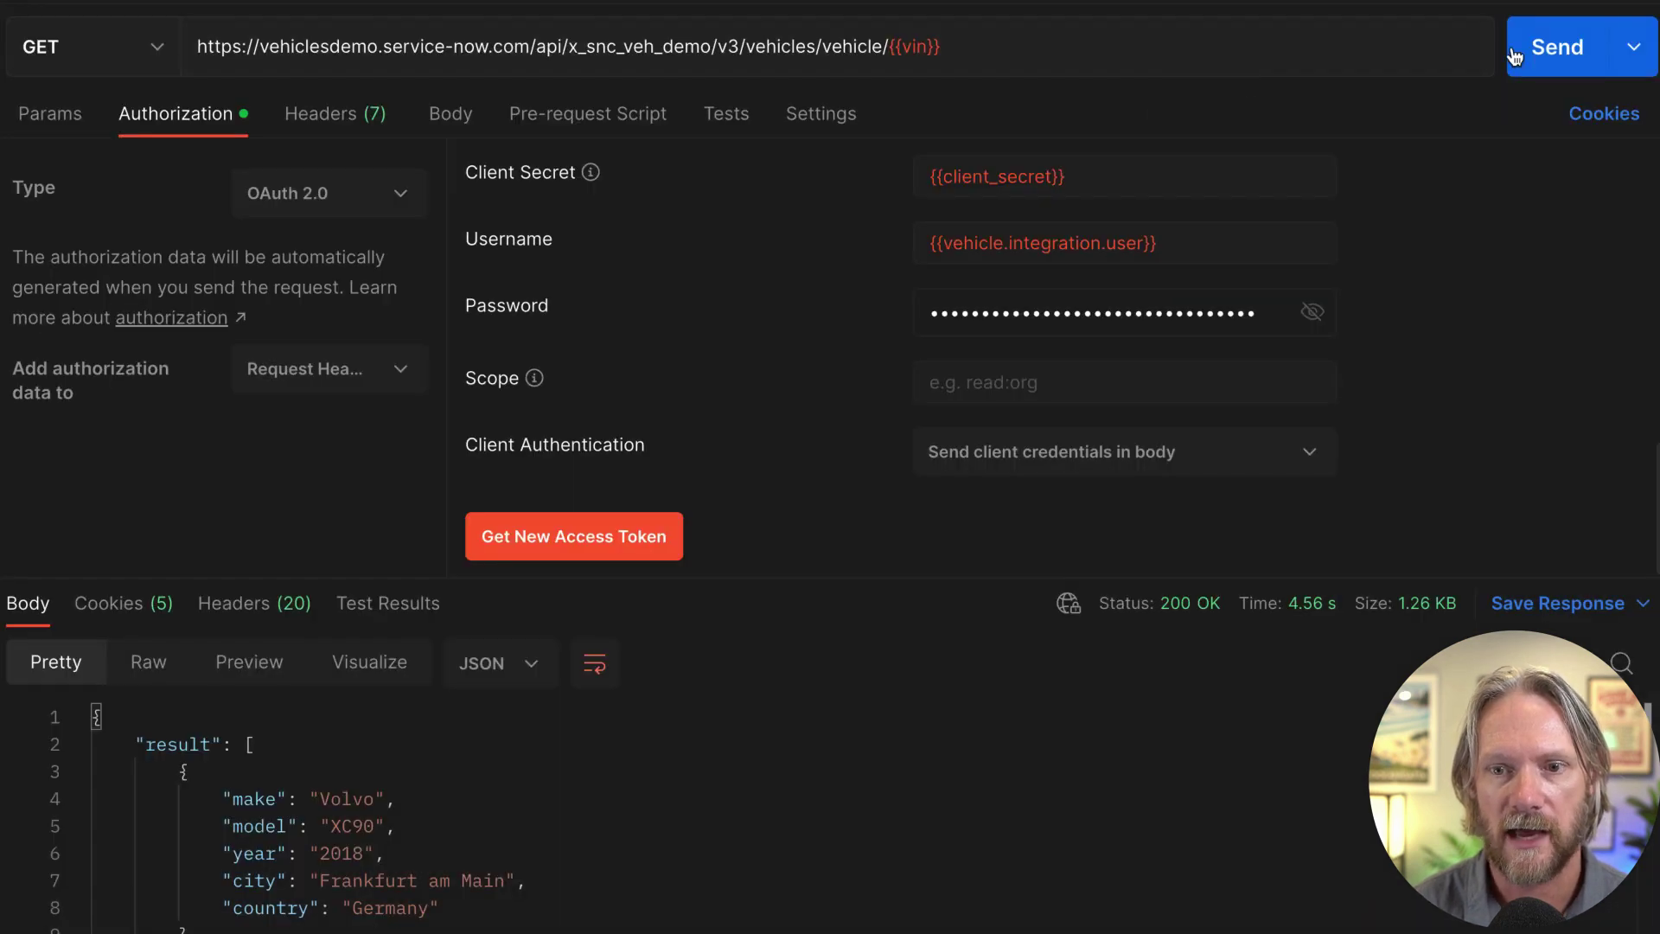
pyautogui.click(1547, 52)
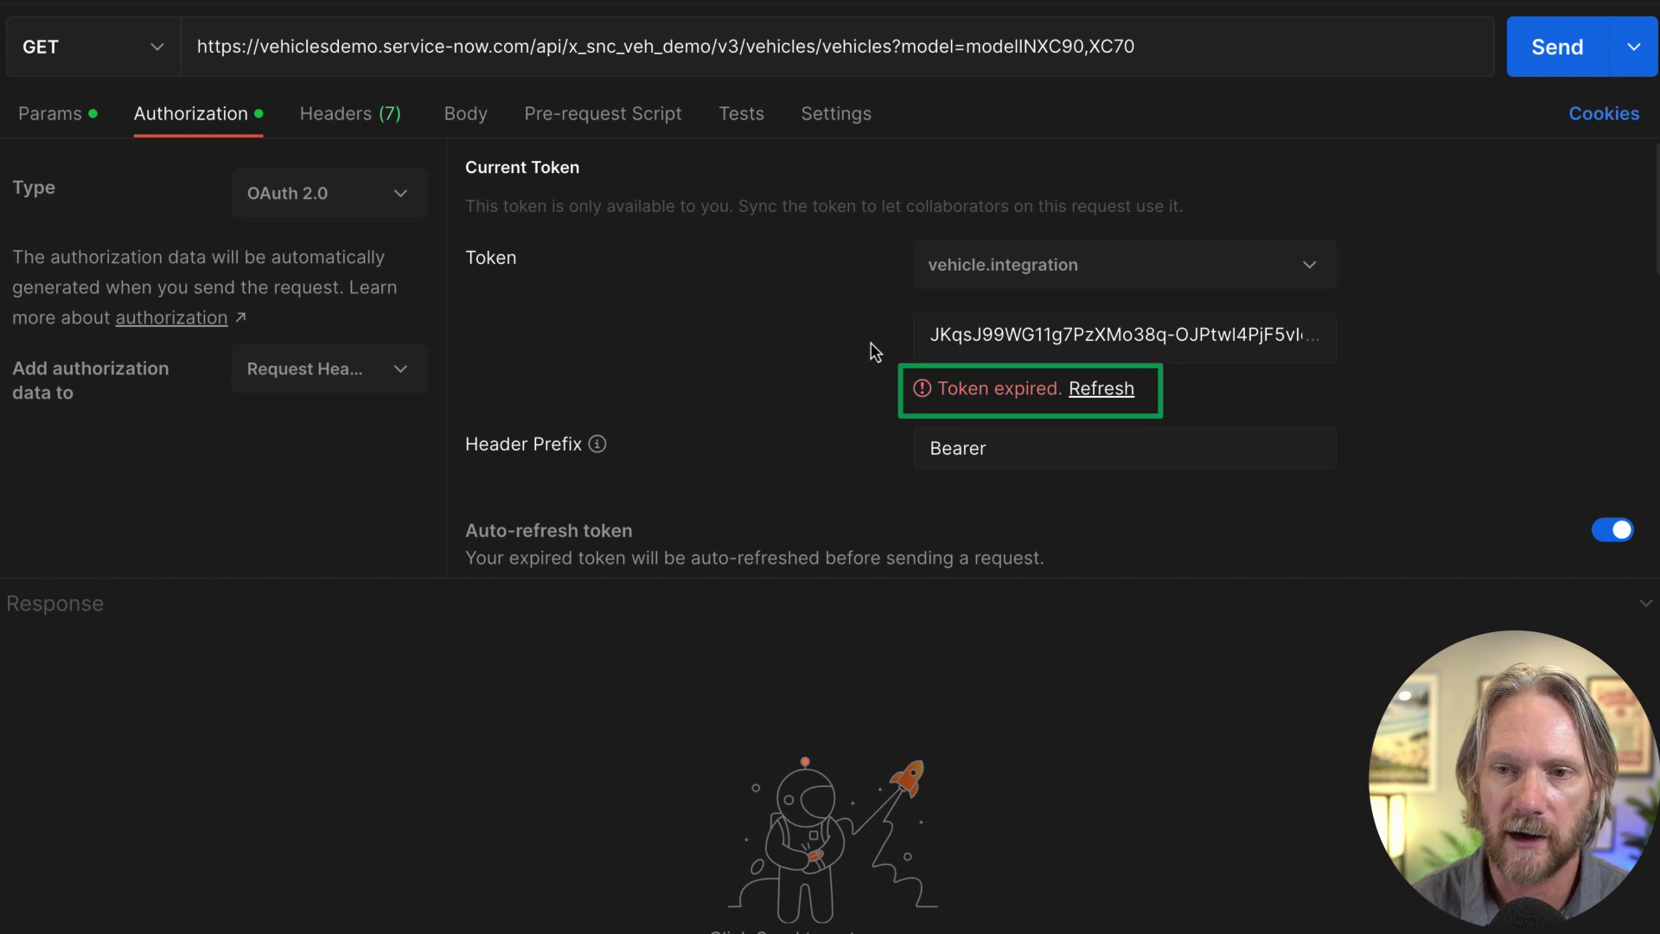
pyautogui.click(1113, 389)
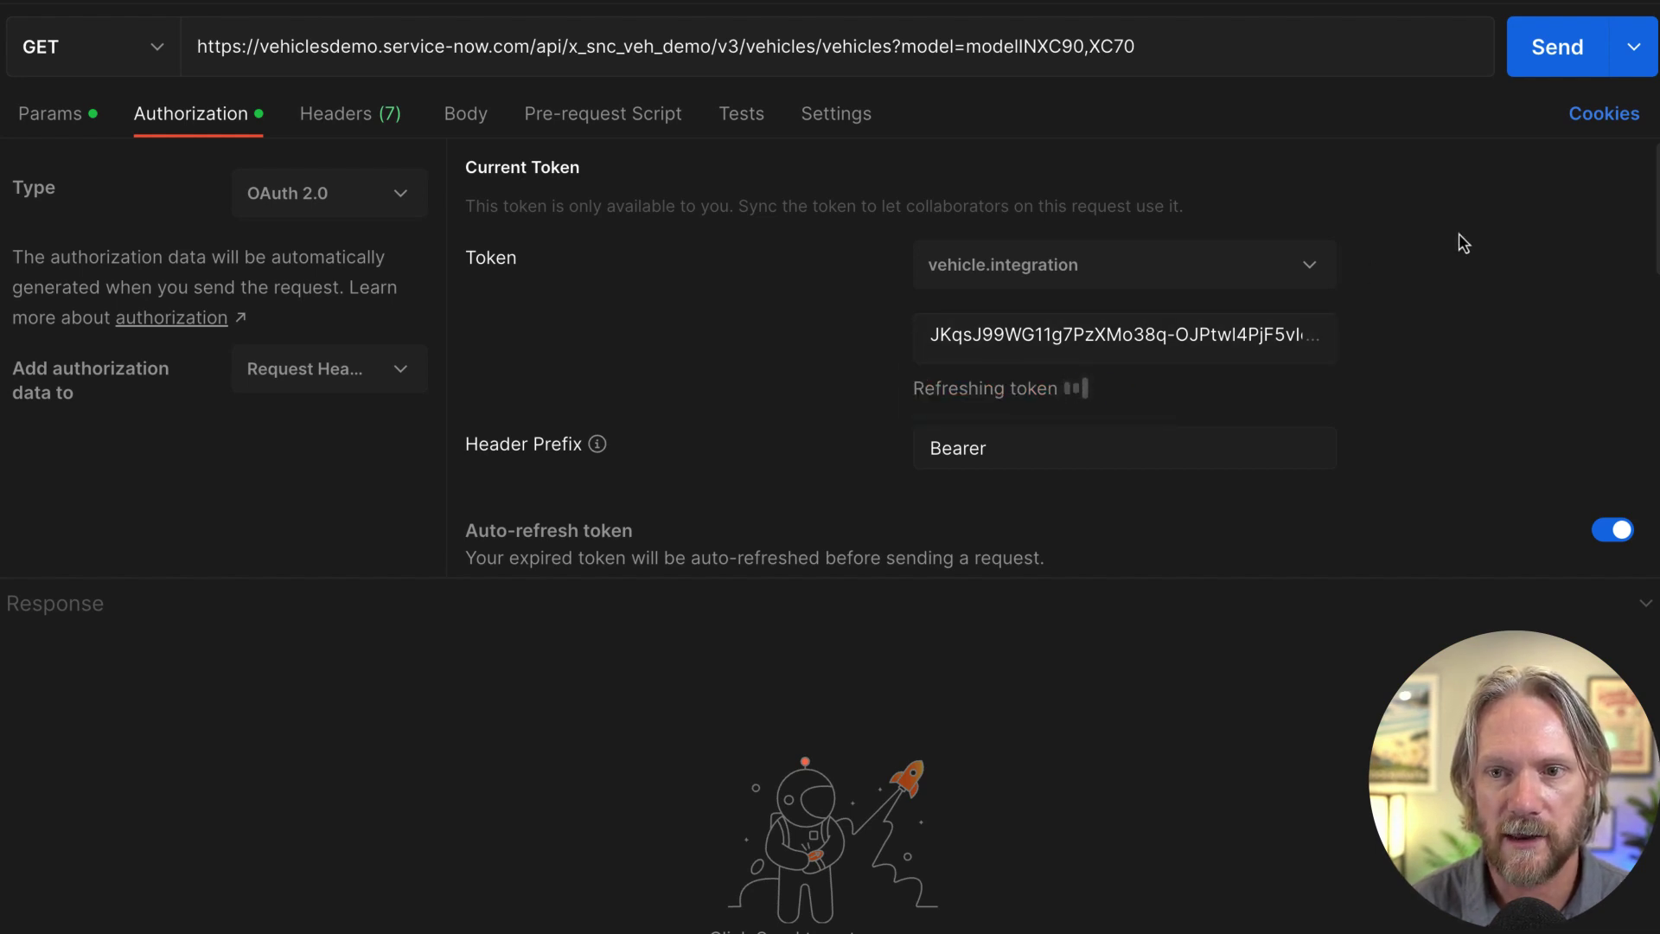
pyautogui.click(1538, 54)
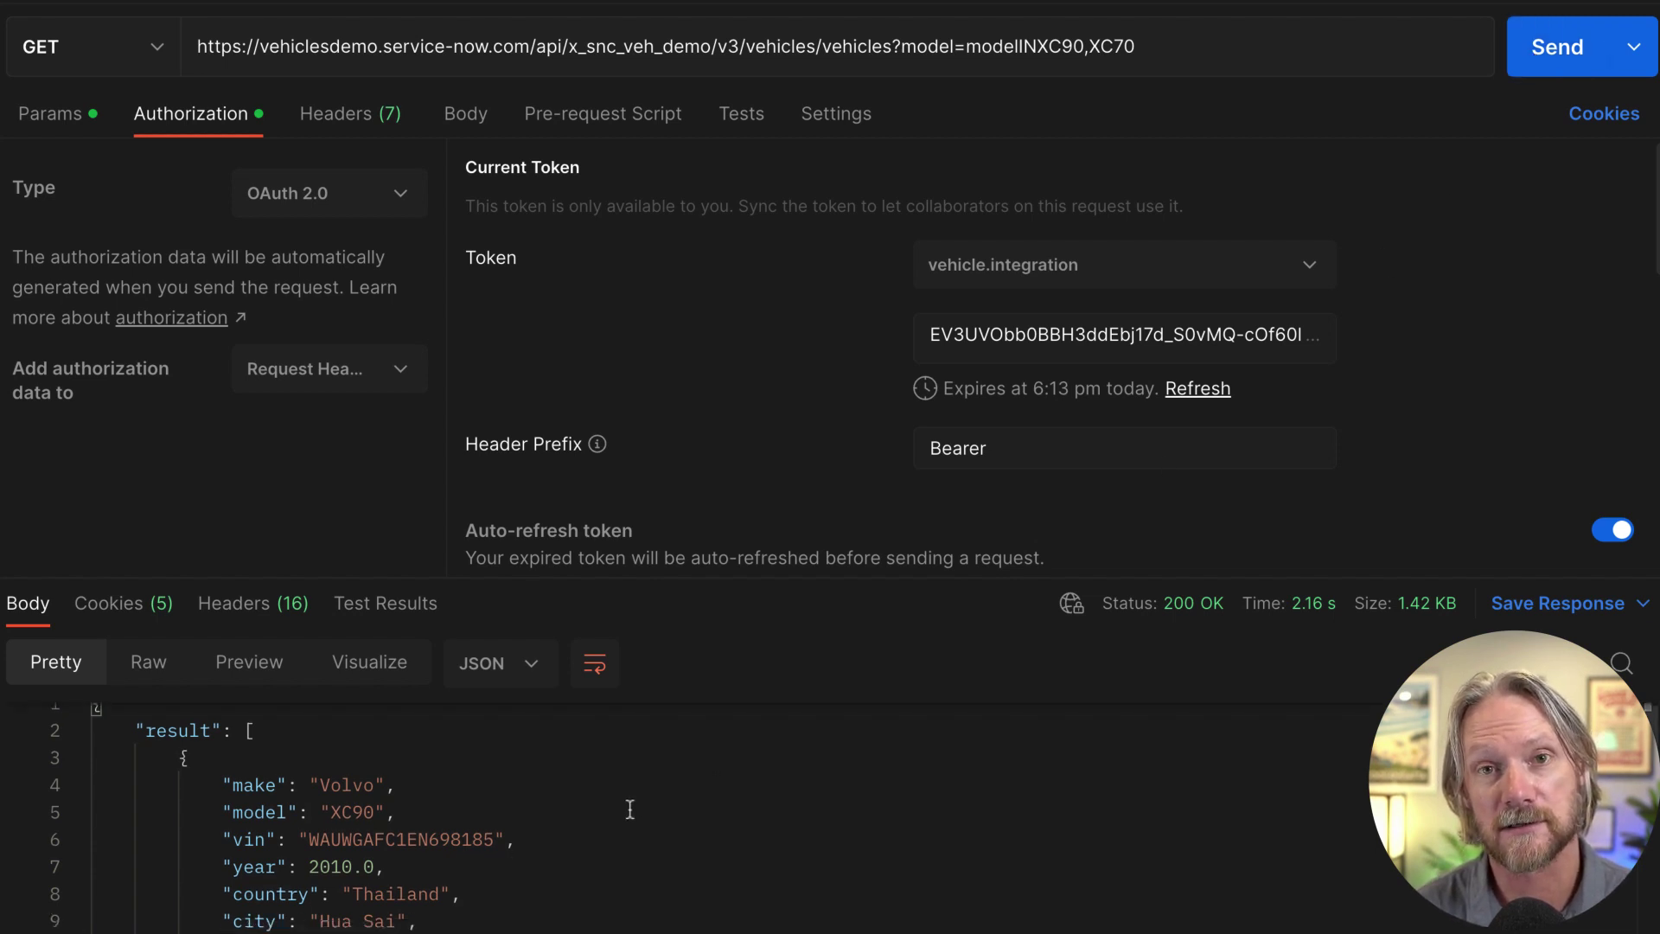
pyautogui.scroll(-7, 630, 809)
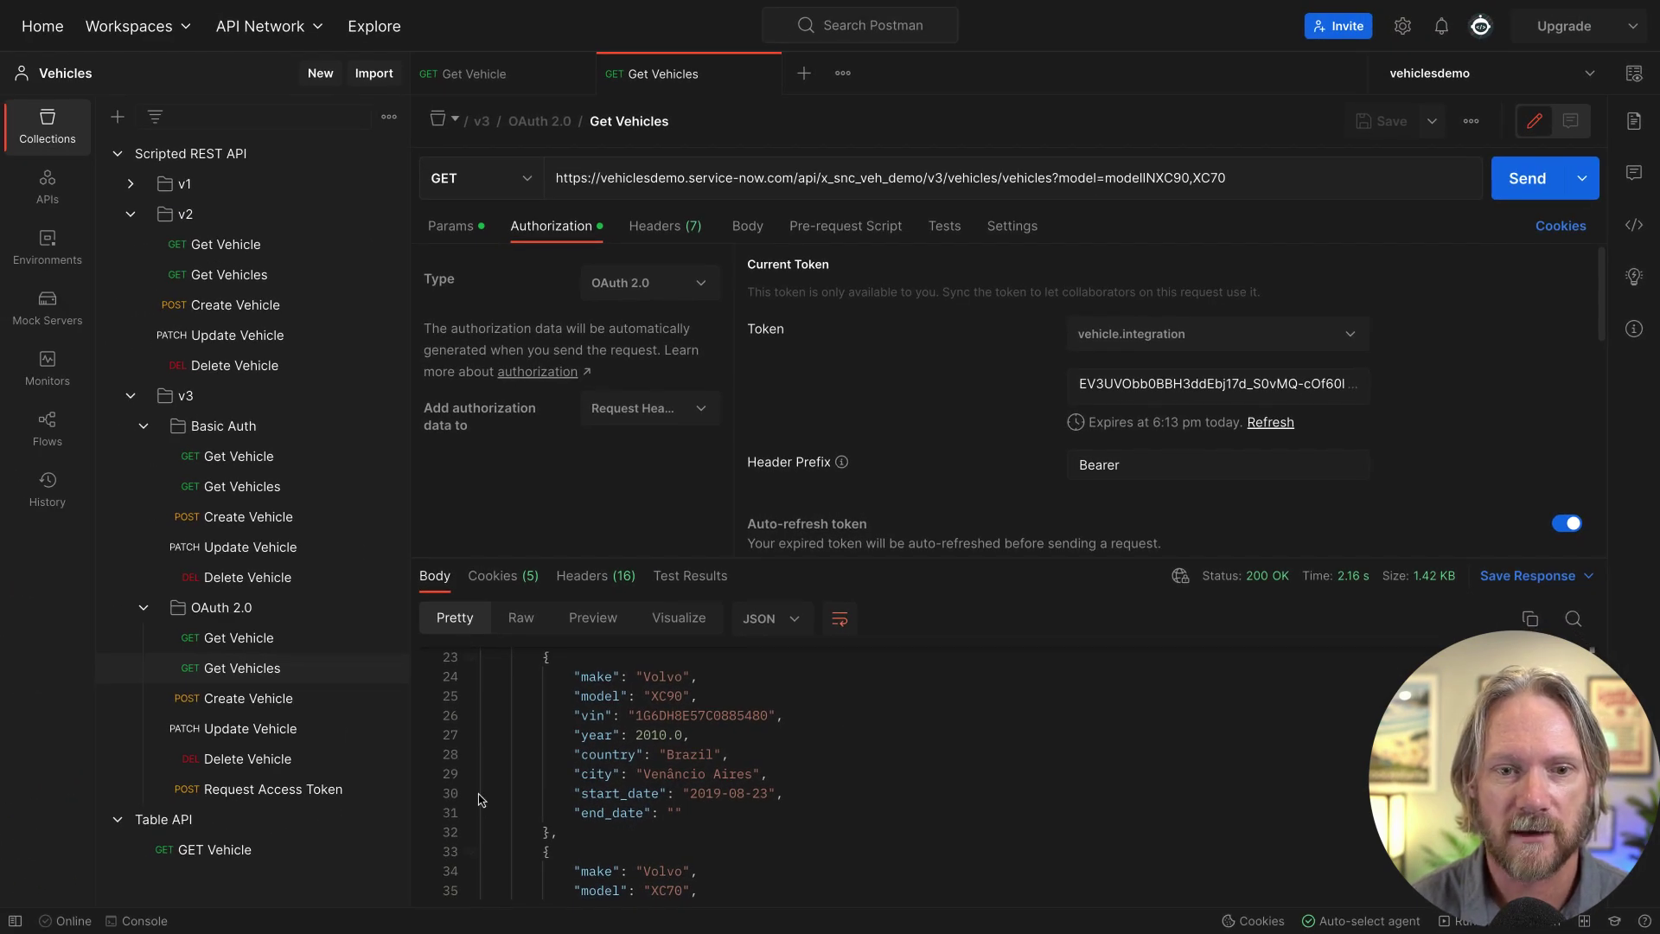
# Send the v3 OAuth Delete Vehicle request for 1C3CCBCB4CN830165, getting 404 'No vehicle found.'
pyautogui.click(251, 769)
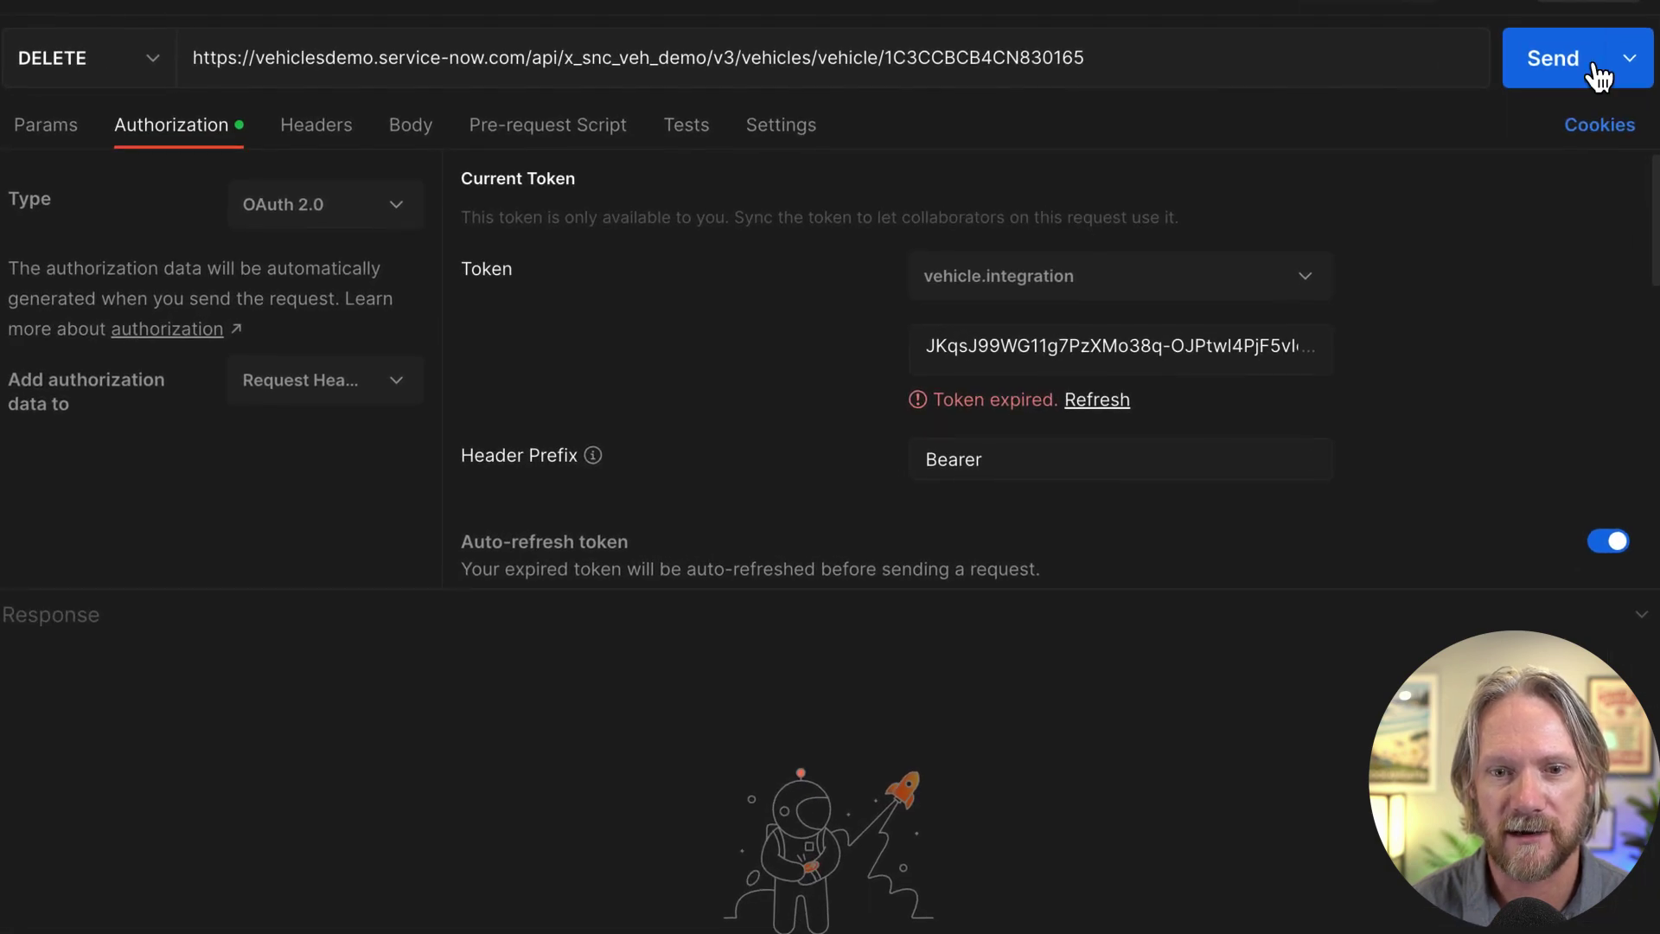
pyautogui.click(1597, 75)
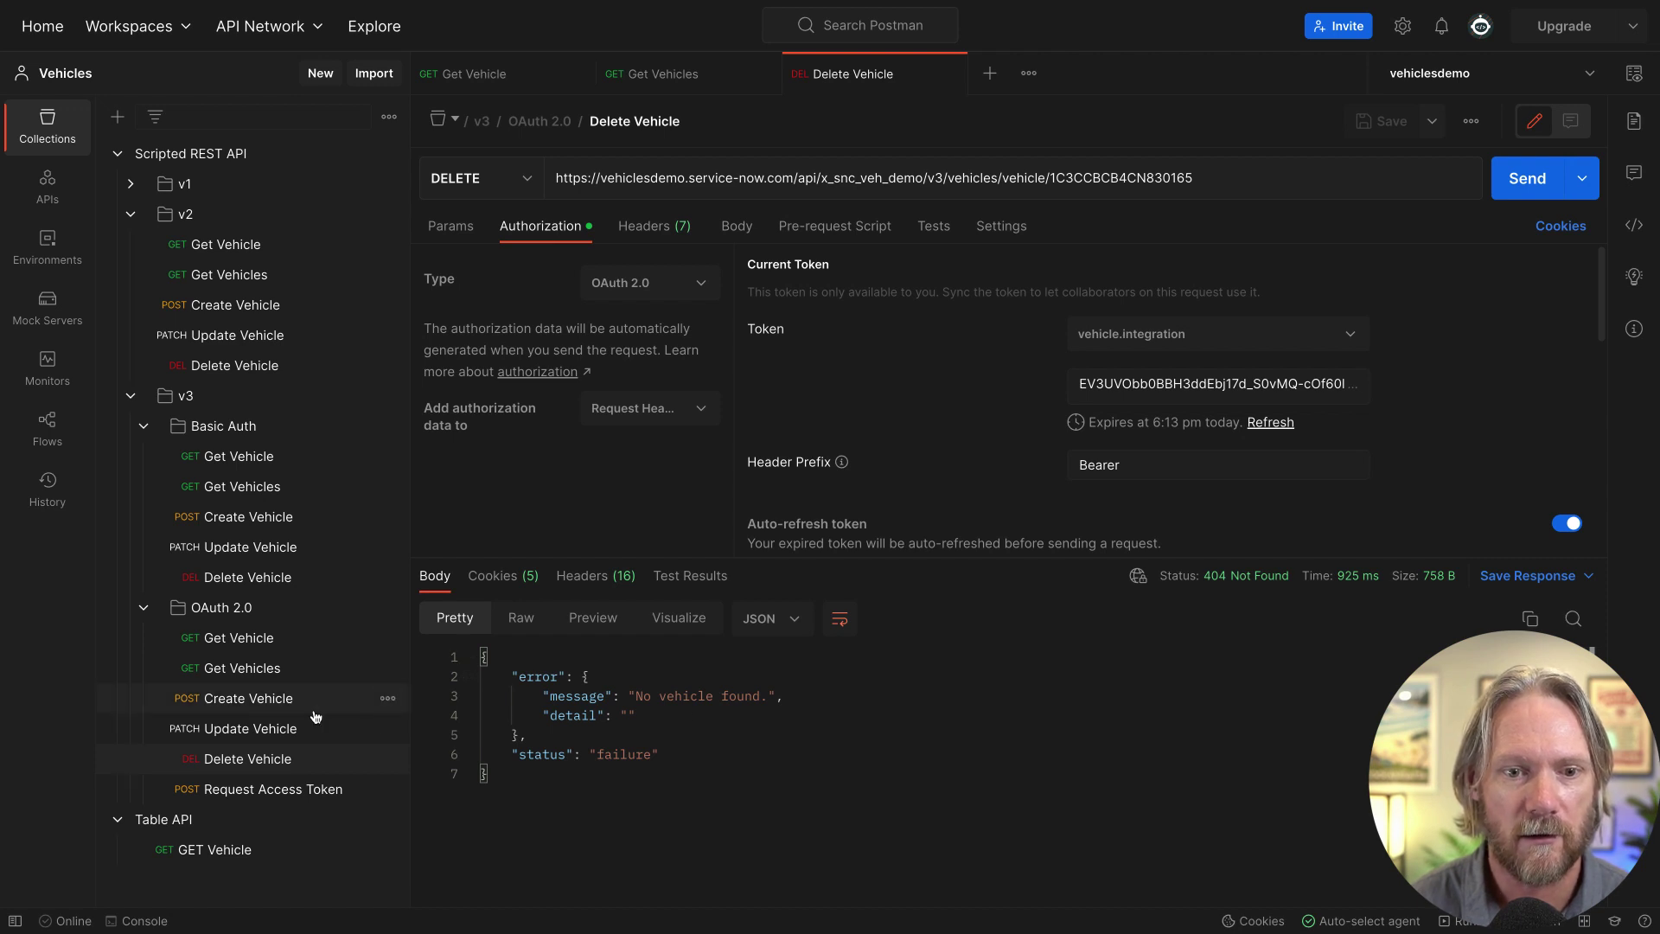
# Send the v3 OAuth 2.0 Create Vehicle request with its JSON body, getting 201 Created
pyautogui.click(263, 705)
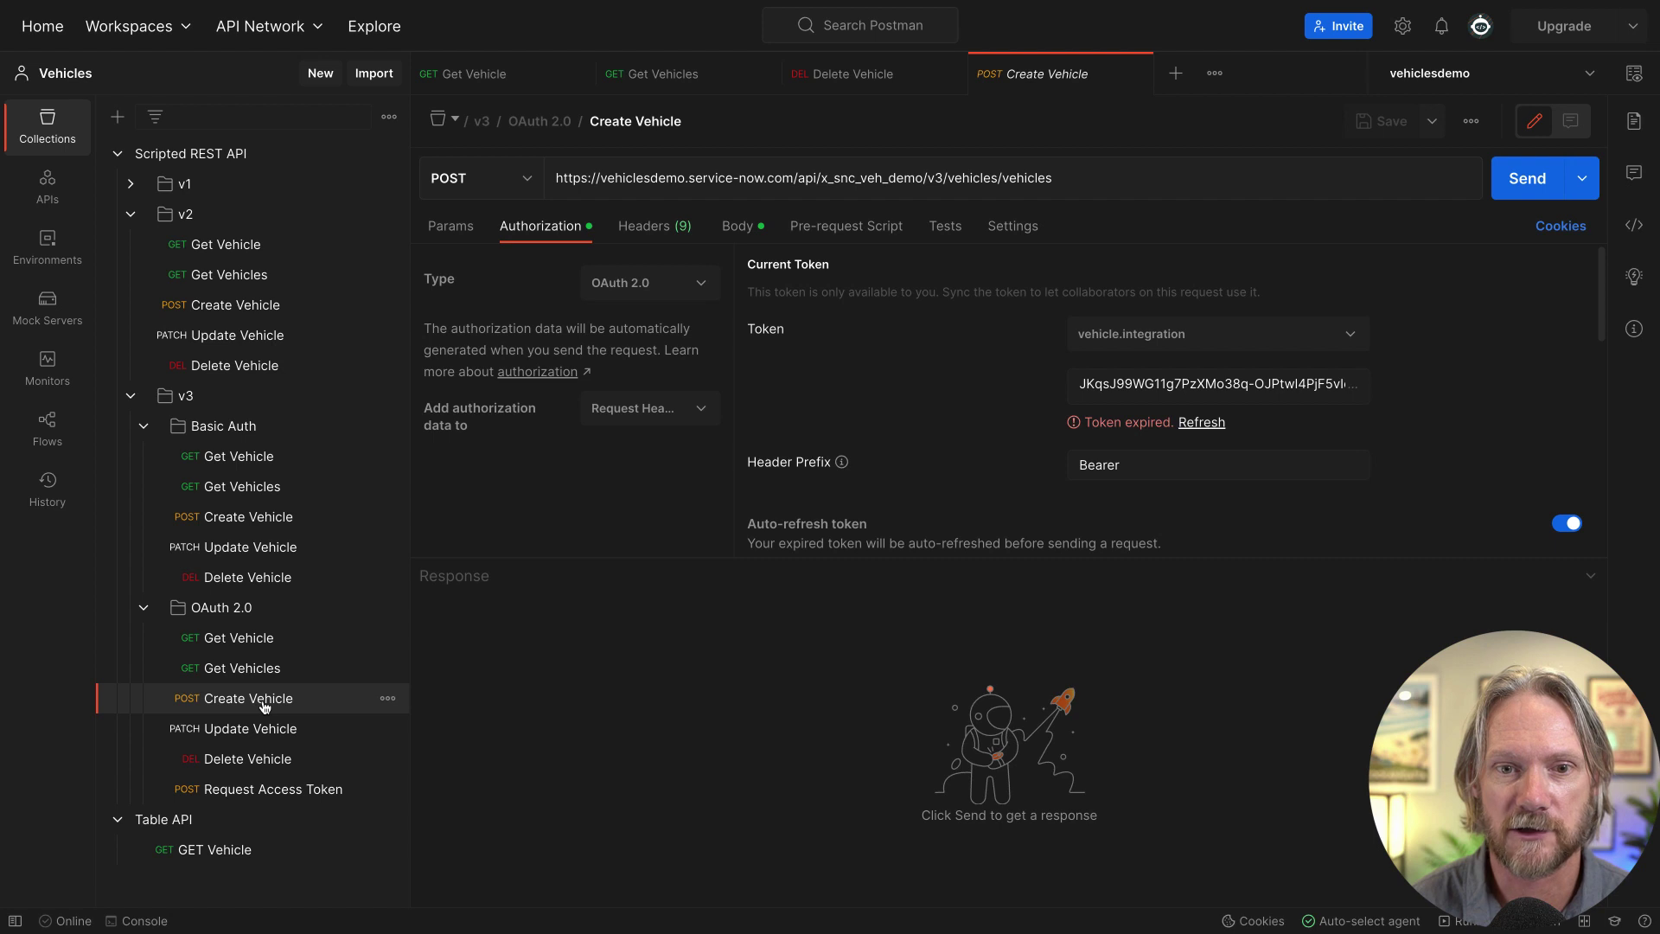
pyautogui.click(745, 235)
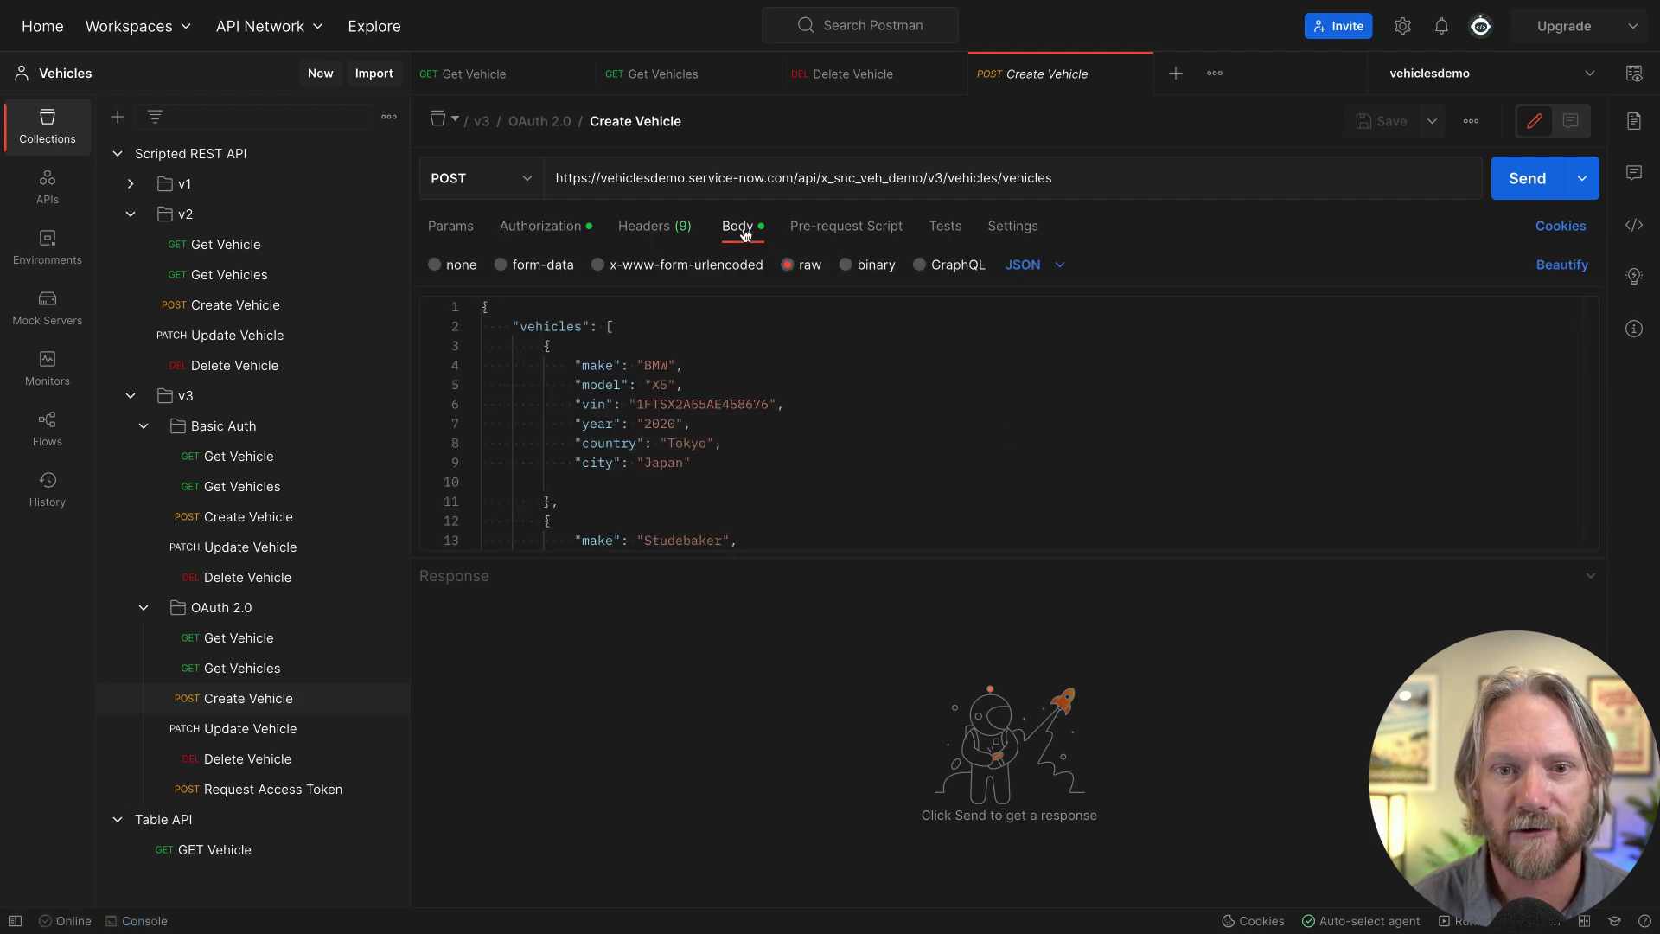
pyautogui.click(1515, 179)
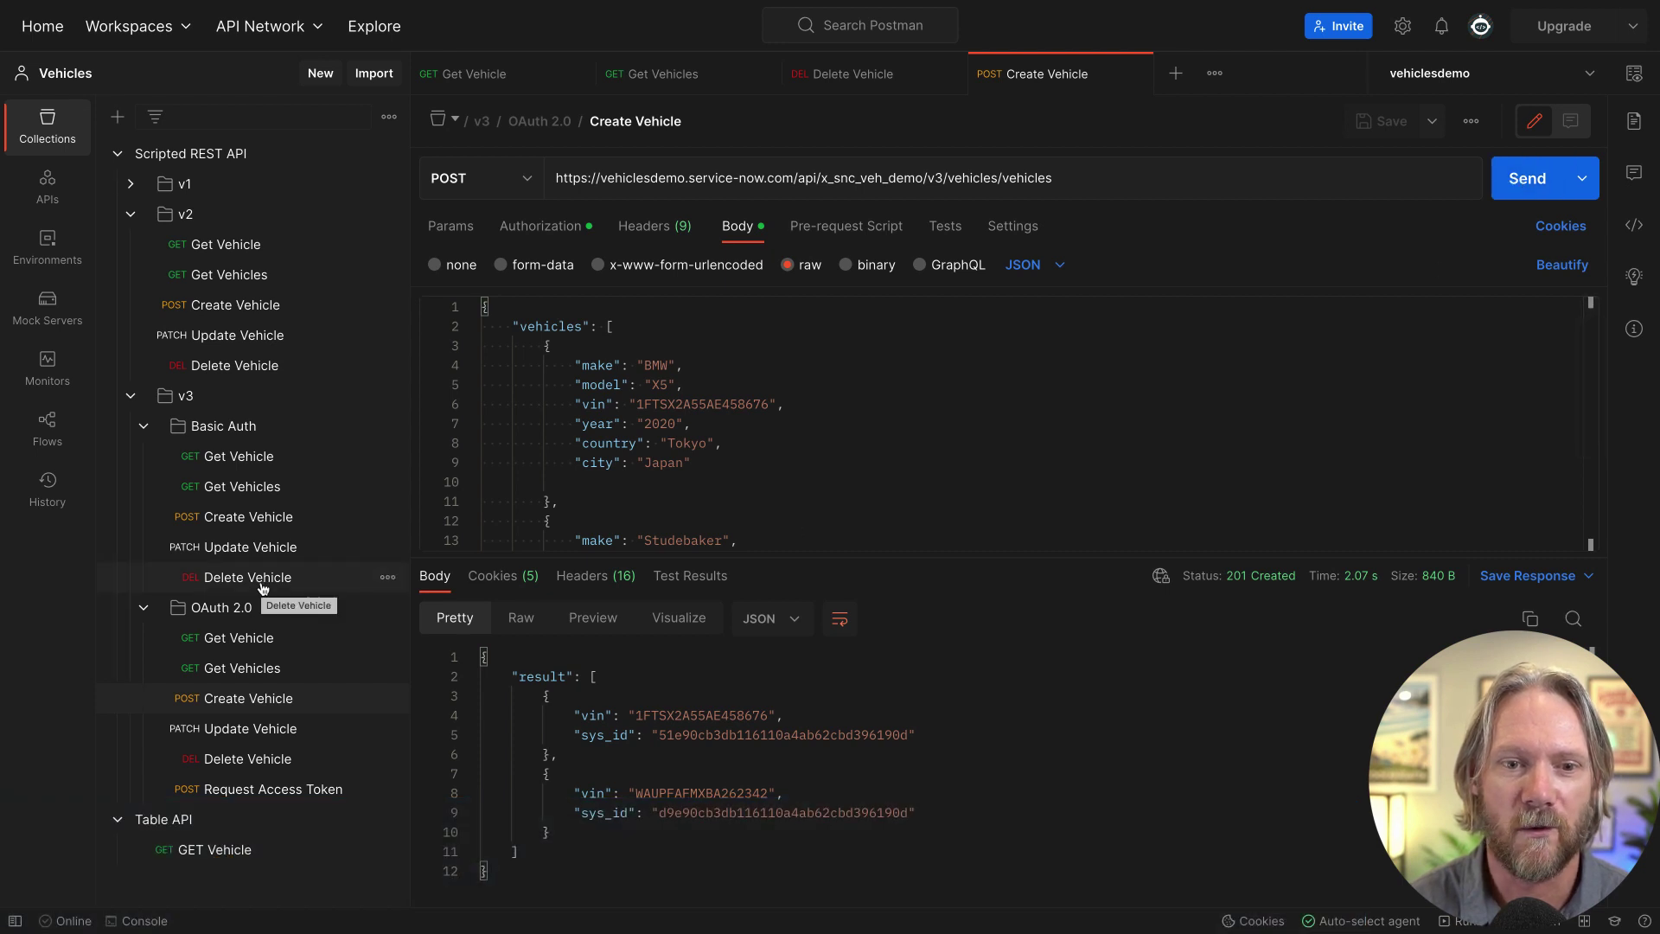
pyautogui.click(688, 715)
# Copy VIN 1FTSX2A55AE458676 into the v2 Delete Vehicle URL and send, getting 'Vehicle deleted'
pyautogui.doubleClick(687, 715)
pyautogui.hotkey('ctrl', 'c')
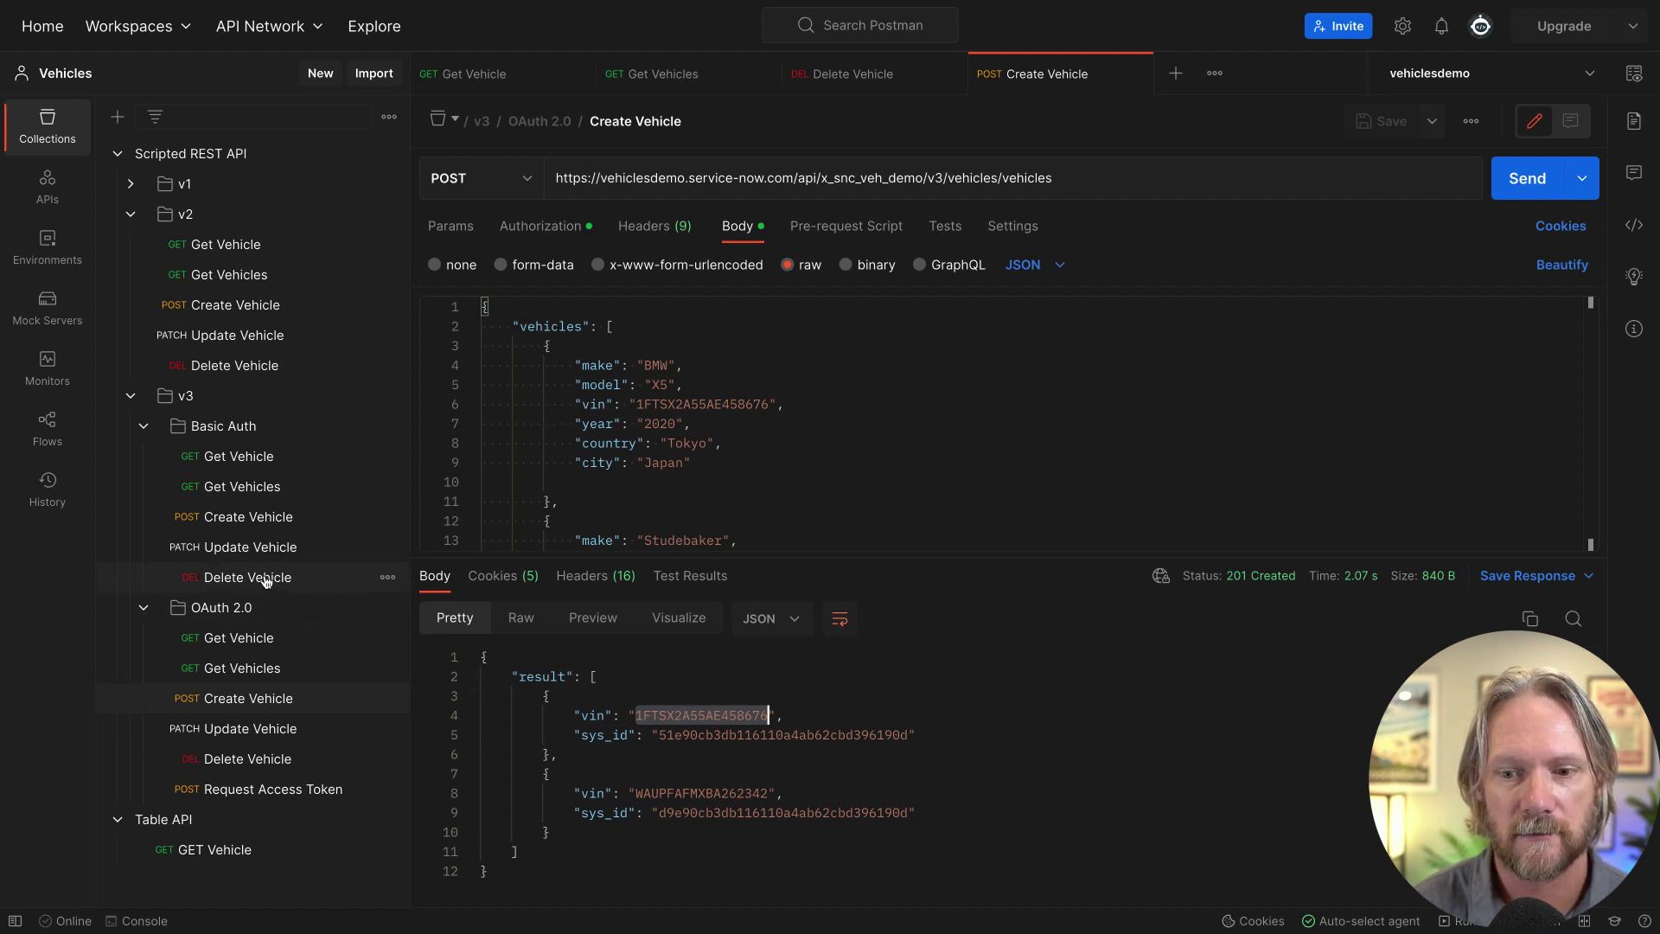
pyautogui.click(205, 374)
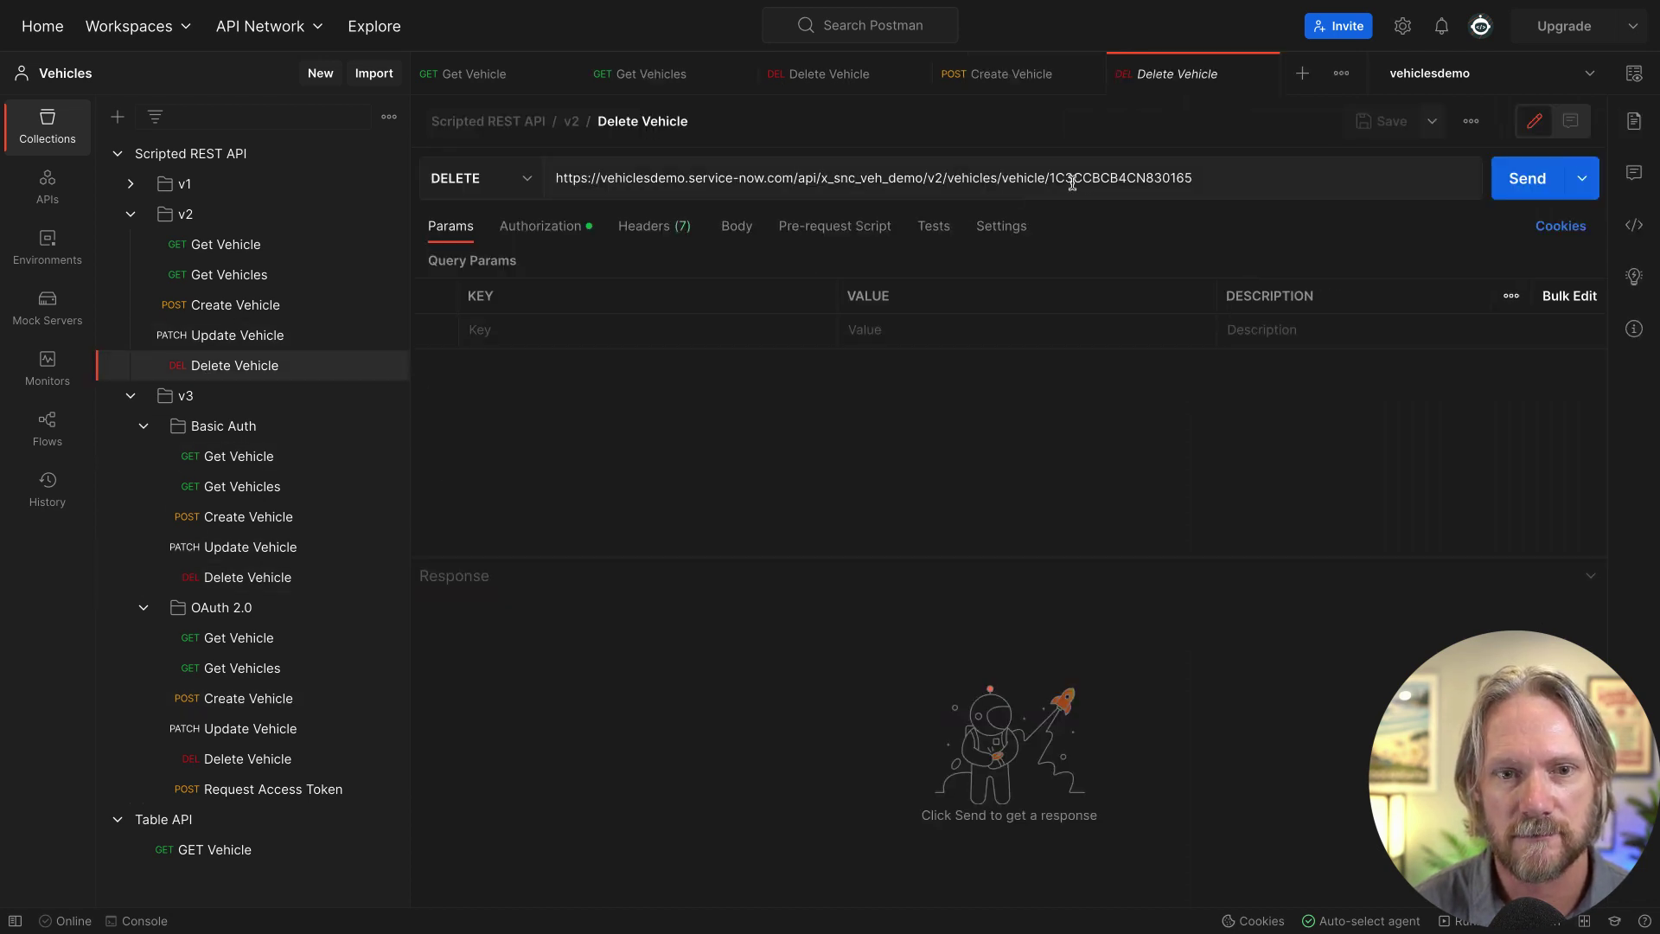
pyautogui.doubleClick(1104, 179)
pyautogui.hotkey('ctrl', 'v')
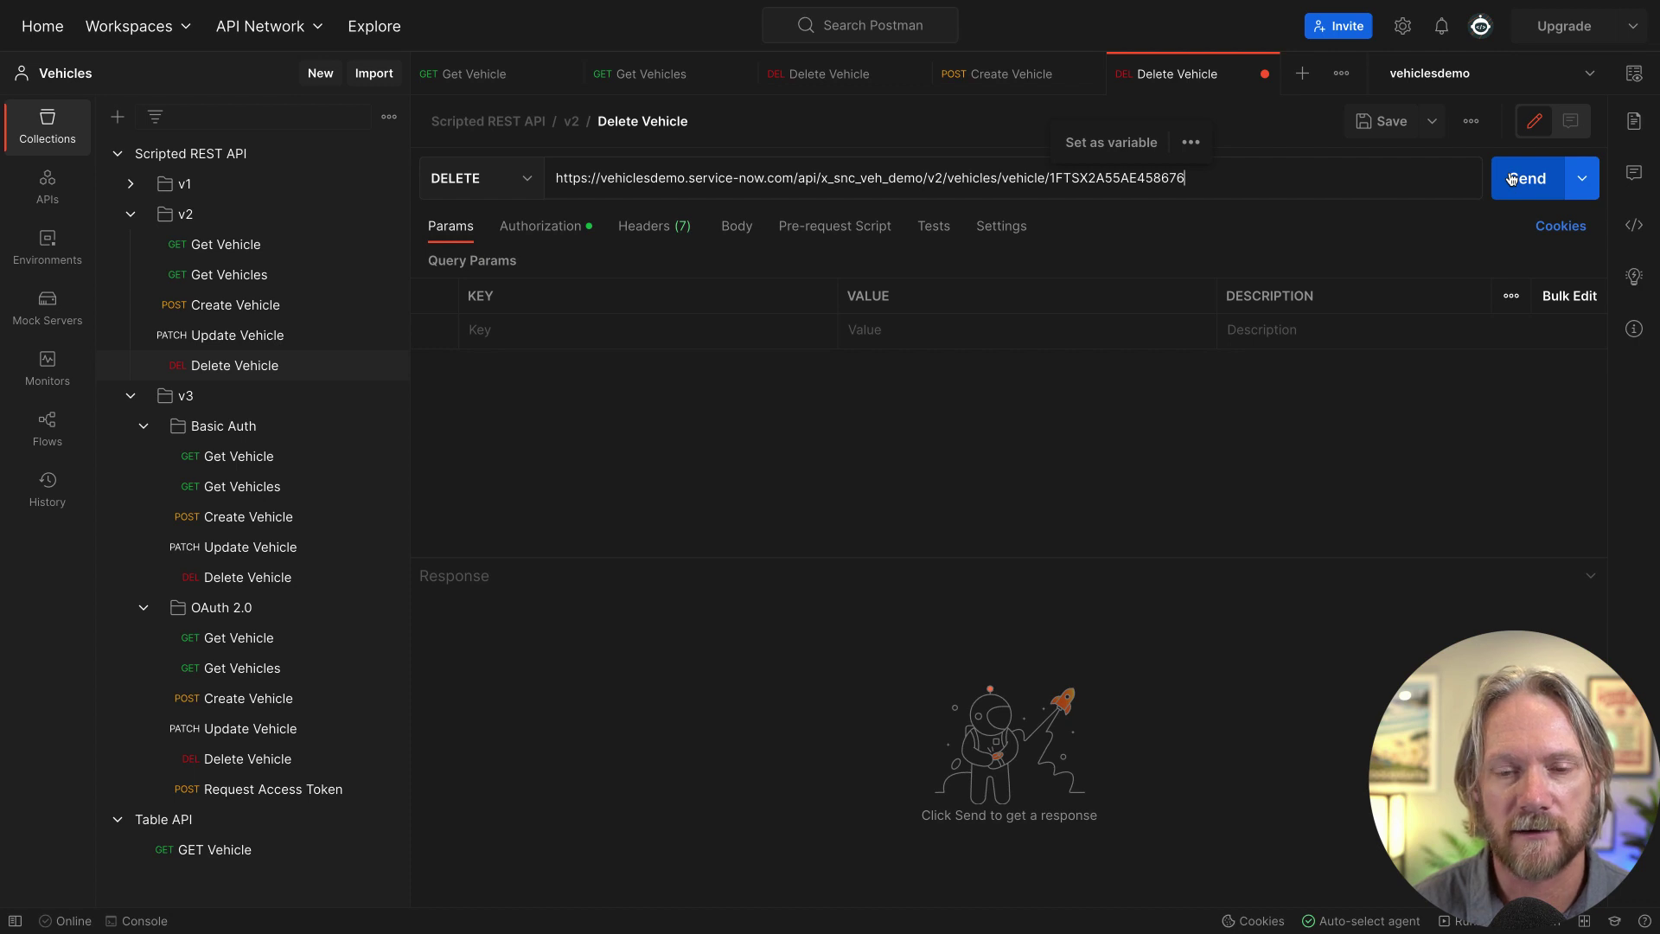
pyautogui.click(1511, 179)
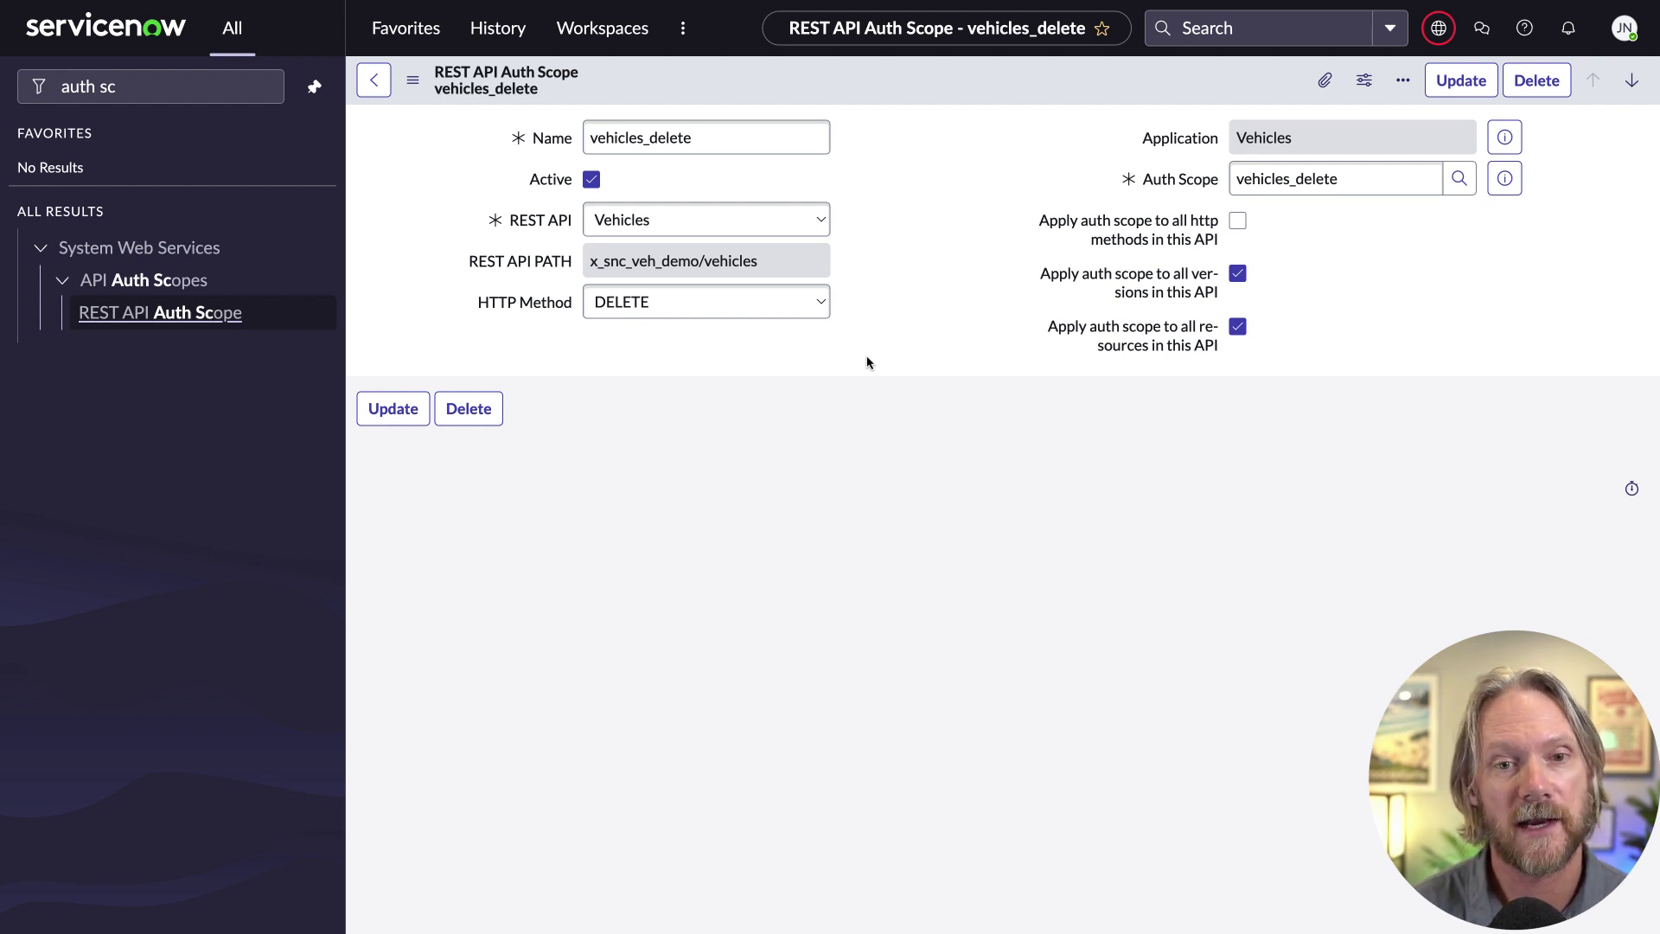
# Back in Postman, view the Basic Auth settings of the v2 Delete Vehicle request
pyautogui.hotkey('alt', 'Tab')
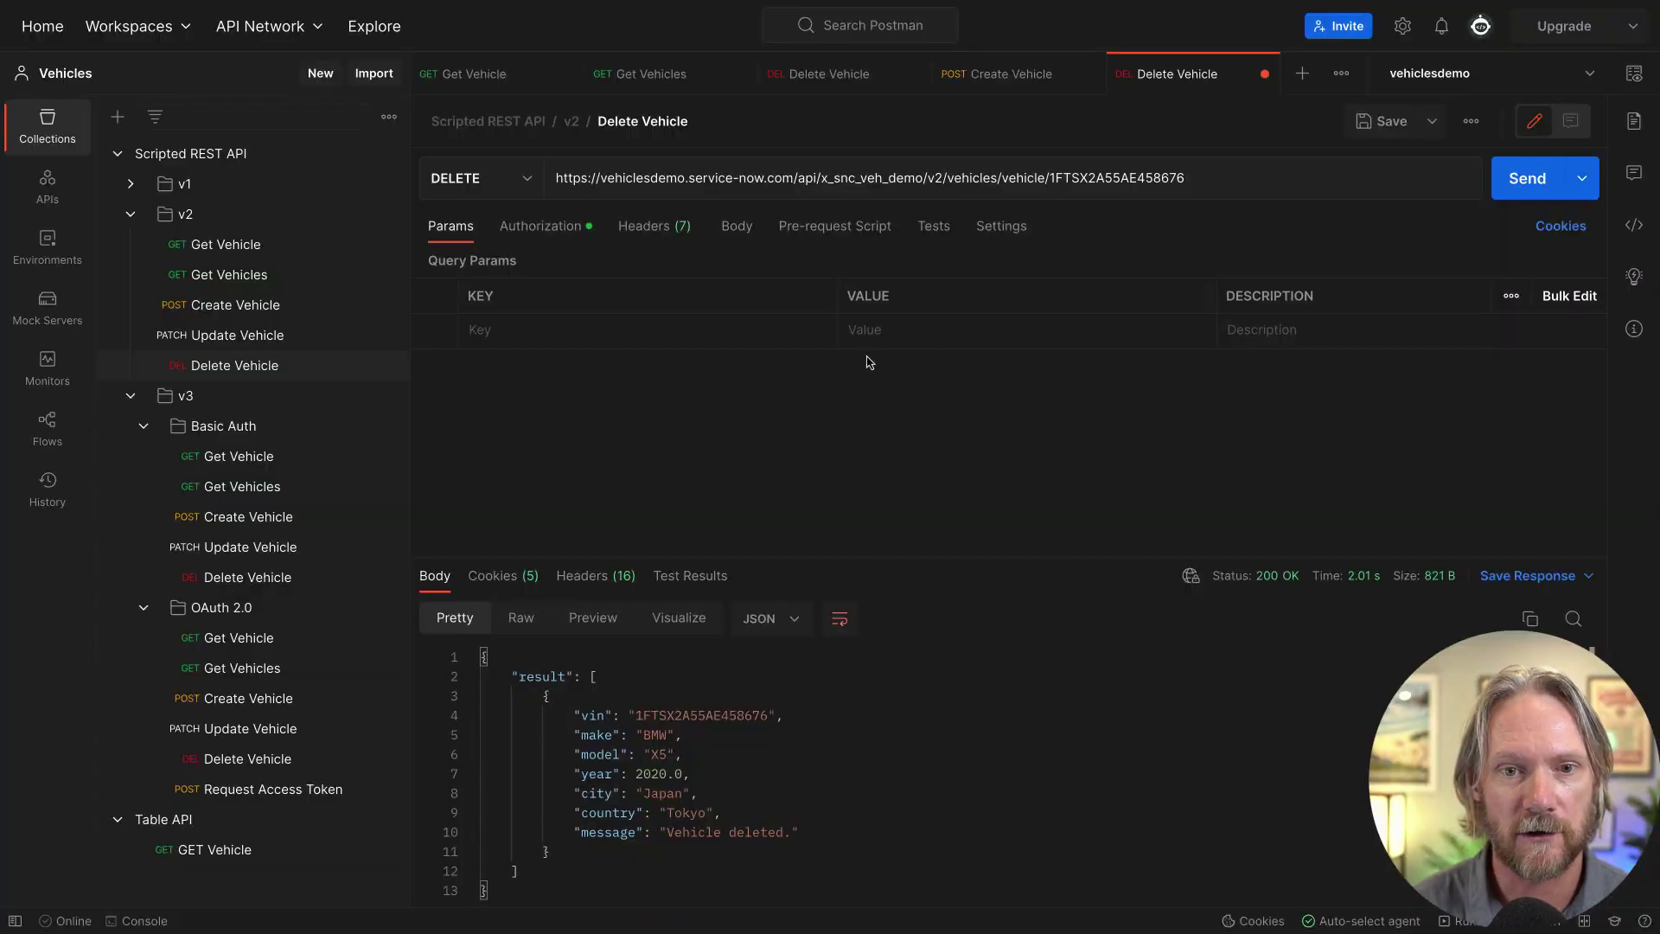
pyautogui.click(537, 232)
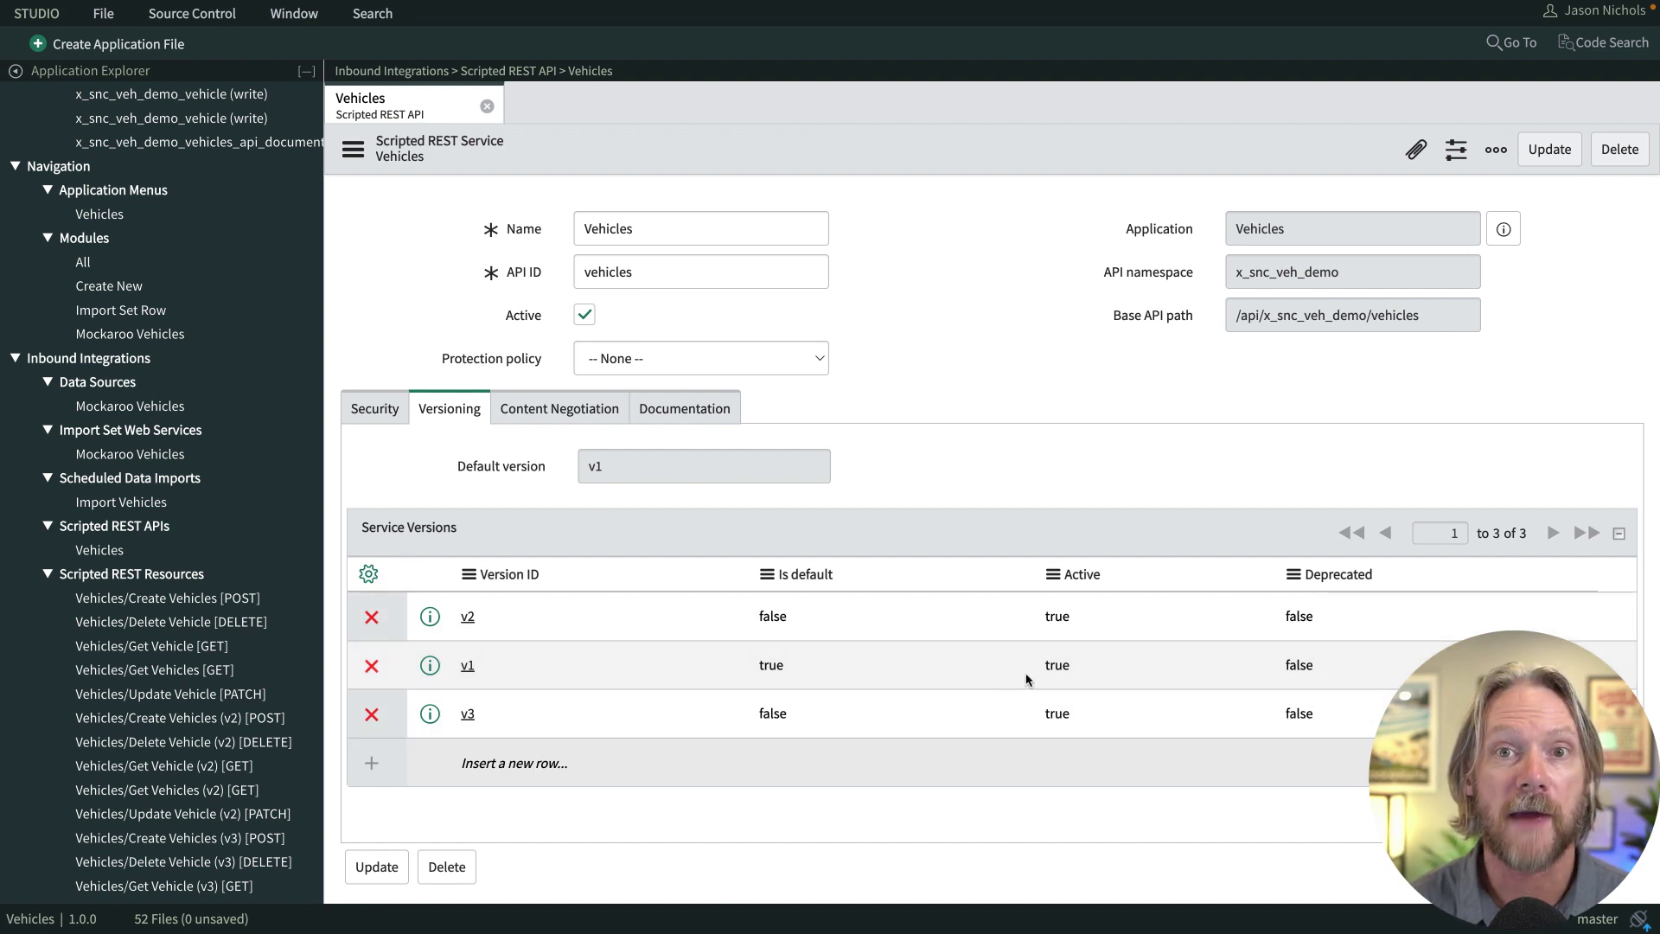
# Set Active to false for Vehicles API versions v1 and v2
pyautogui.click(1066, 624)
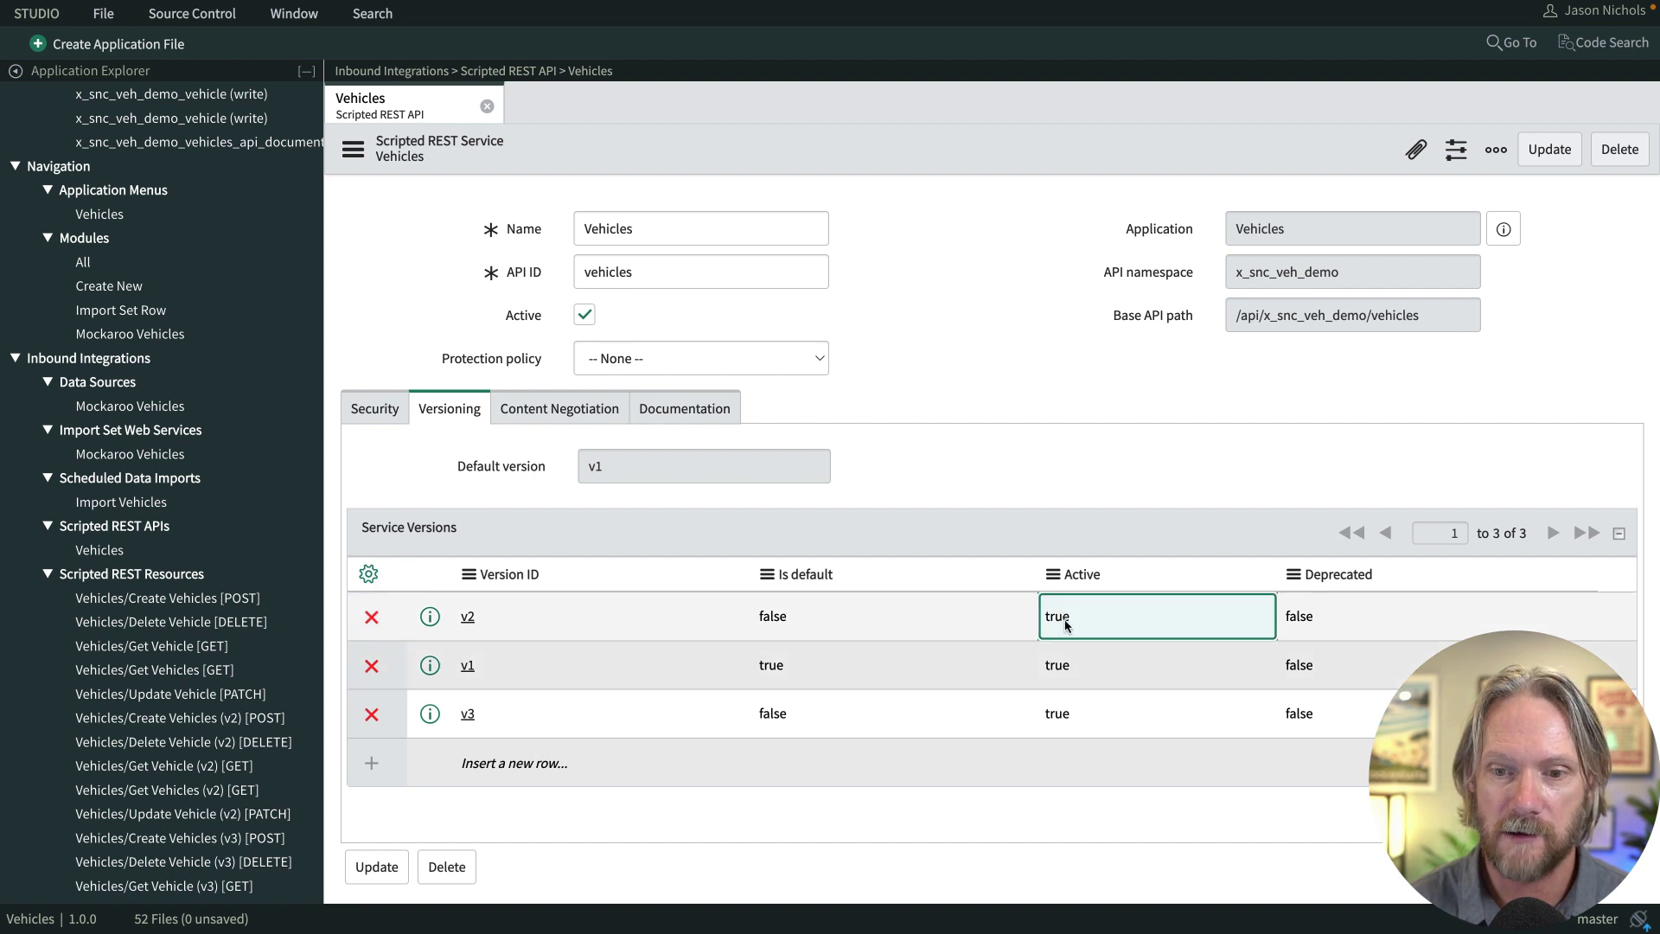
pyautogui.keyDown('shift'); pyautogui.click(1065, 668); pyautogui.keyUp('shift')
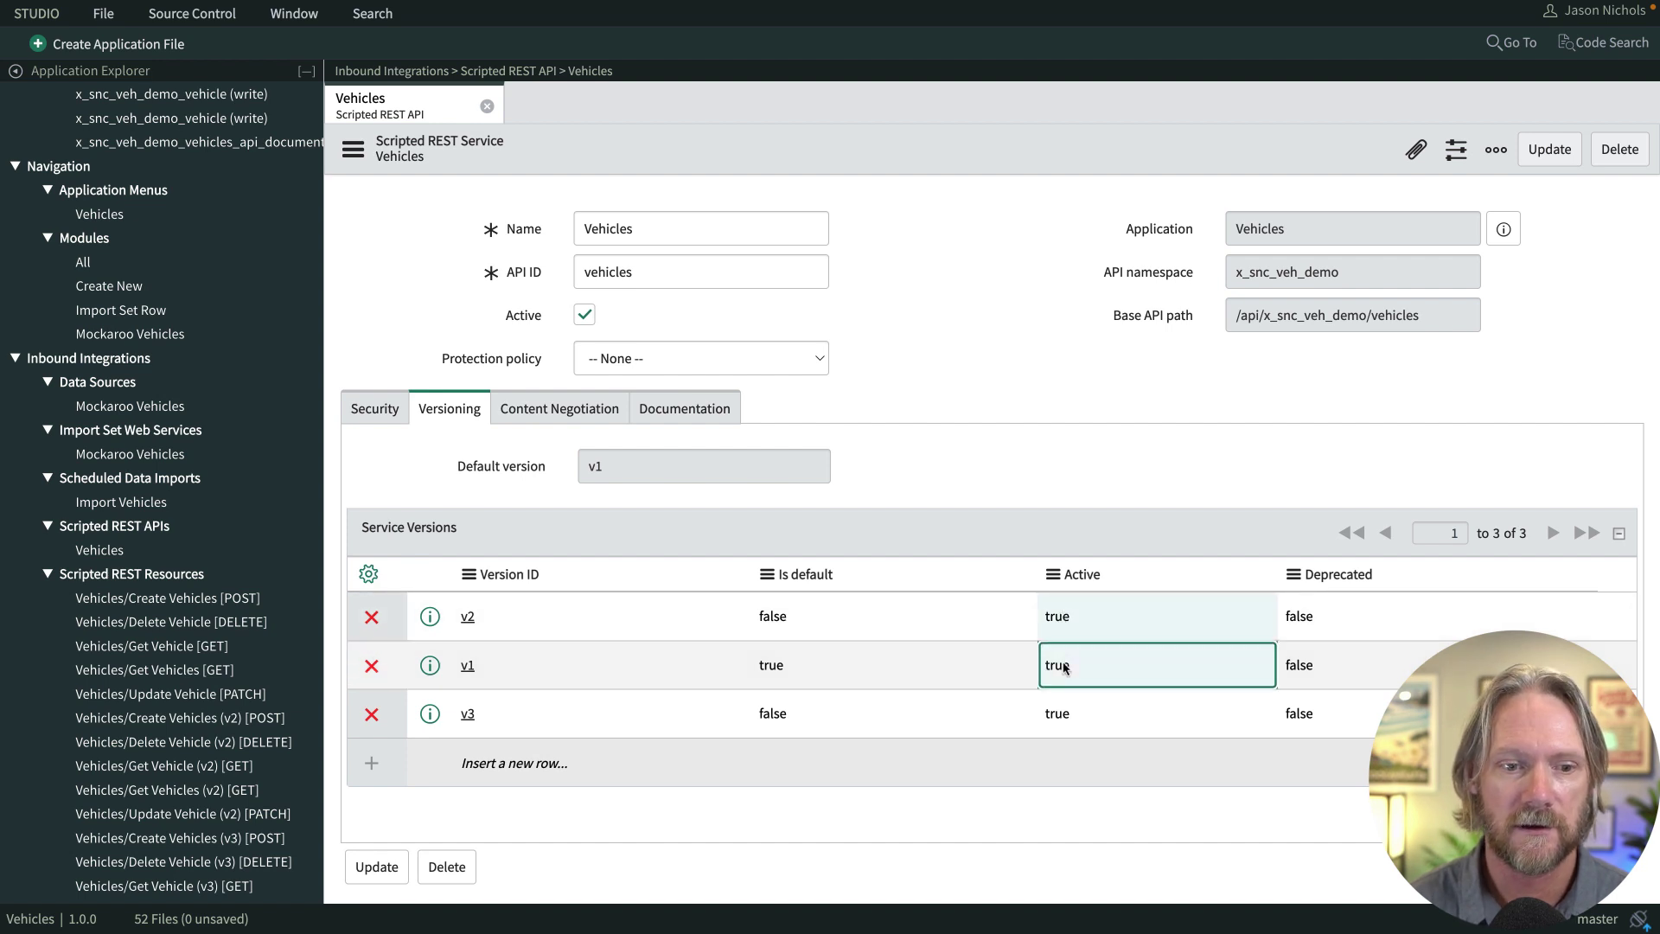
pyautogui.doubleClick(1065, 667)
pyautogui.click(1065, 668)
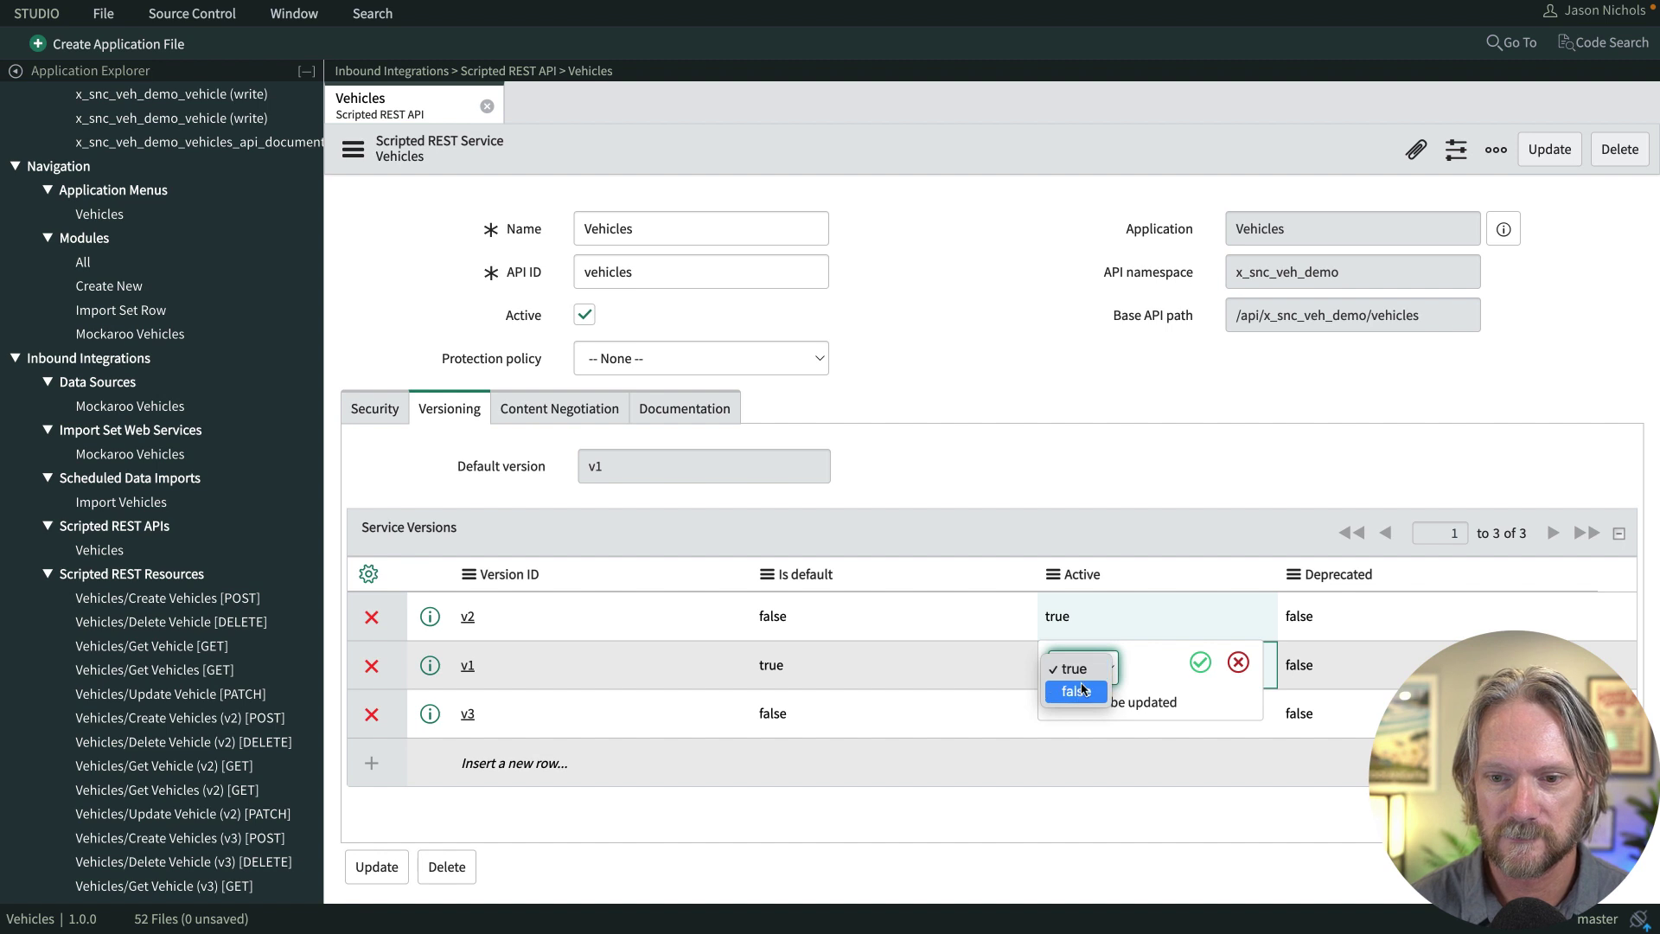
pyautogui.click(1070, 689)
pyautogui.click(1195, 667)
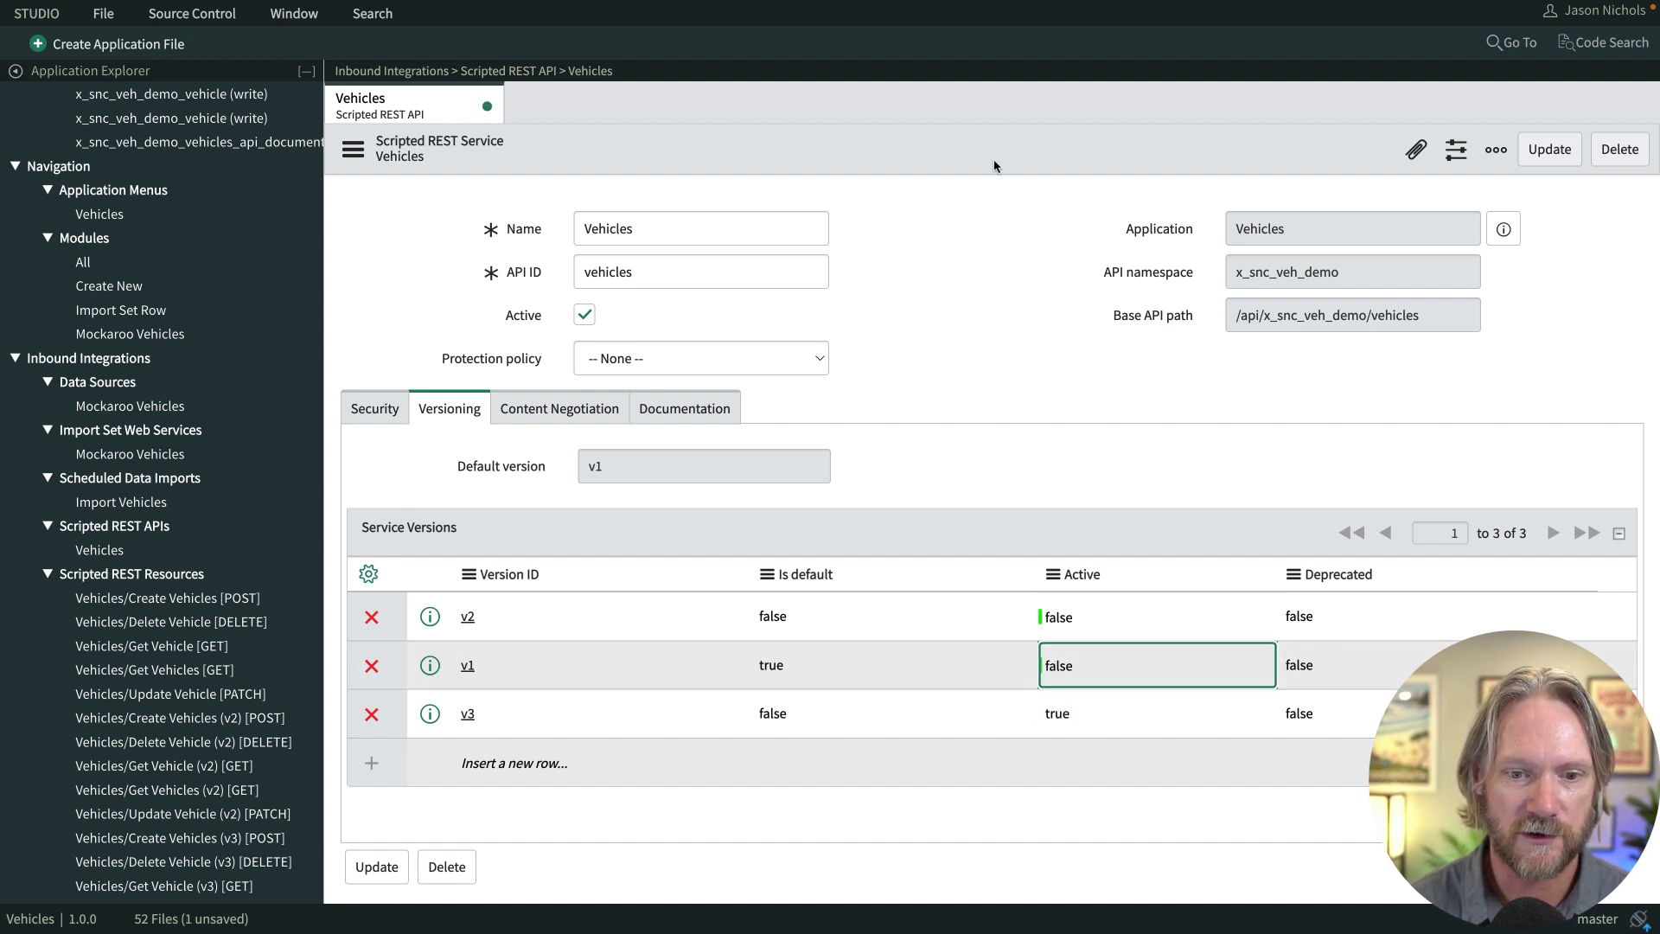
# Set Is default to true for v3 and save the Vehicles service record
pyautogui.doubleClick(779, 714)
pyautogui.click(797, 709)
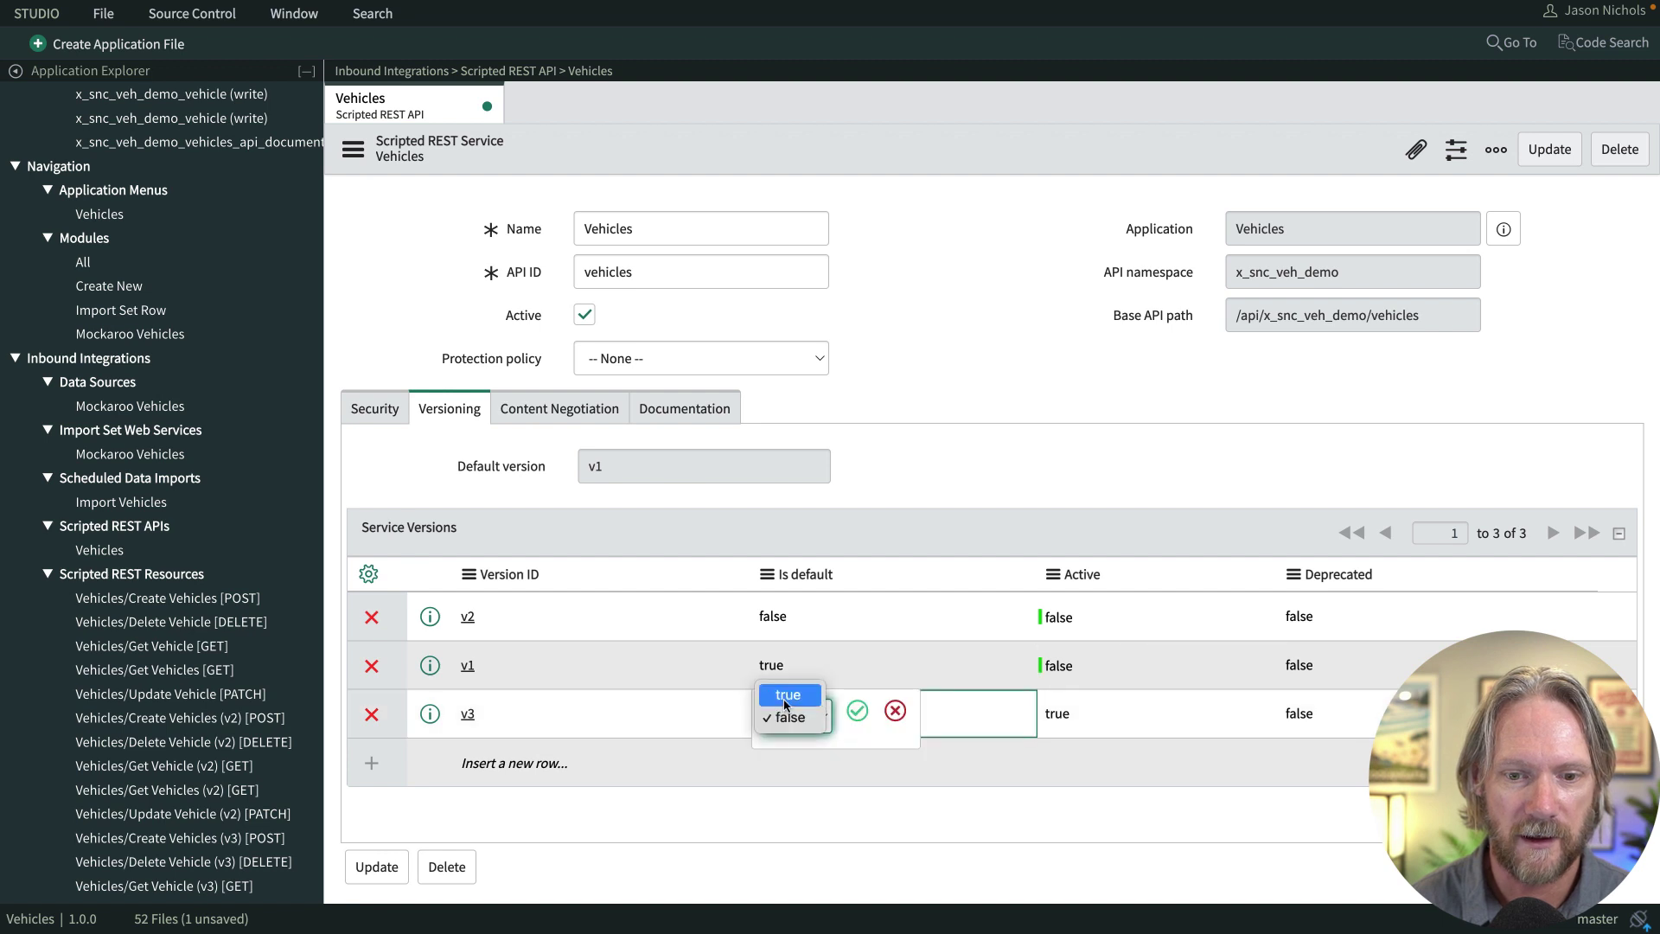
pyautogui.click(786, 687)
pyautogui.click(852, 709)
pyautogui.rightClick(982, 149)
pyautogui.click(992, 162)
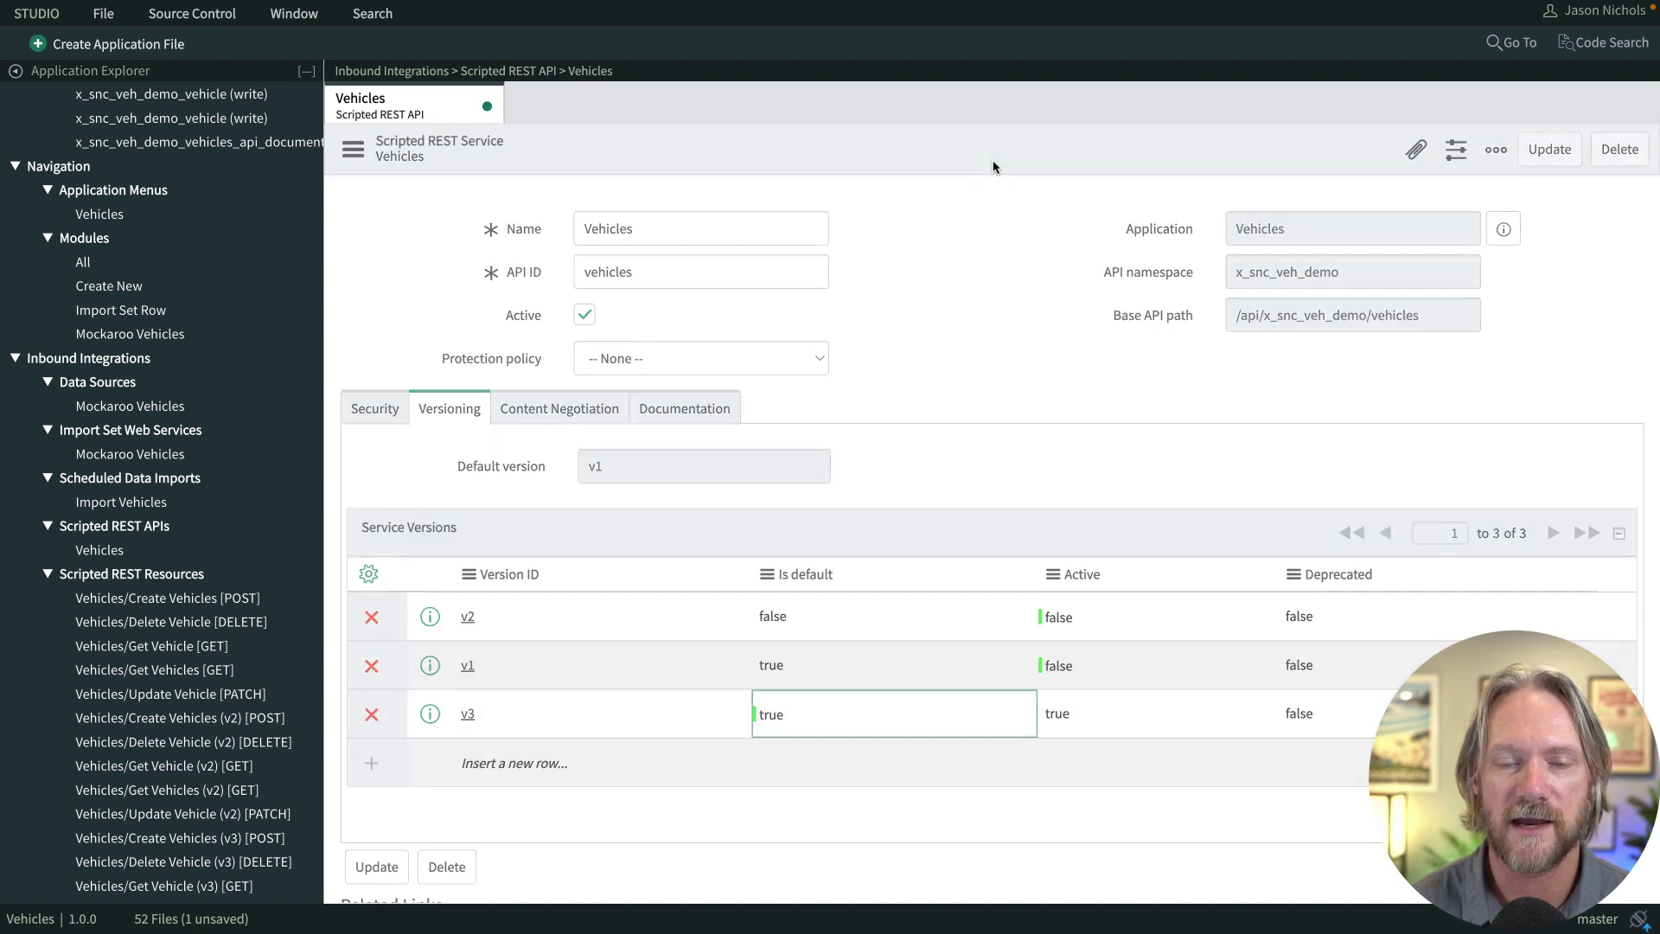